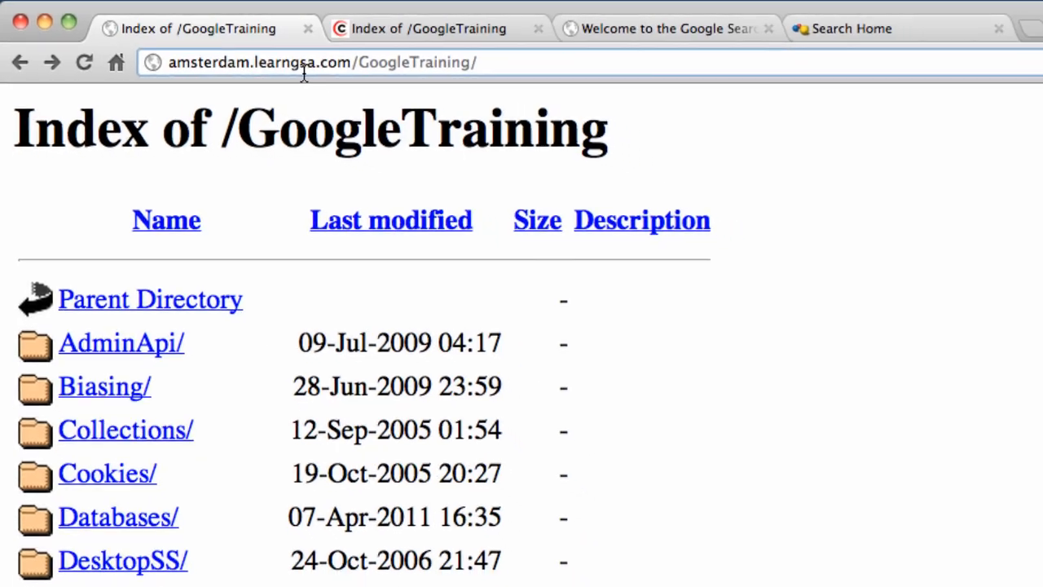
# - Scroll the Index of /GoogleTraining listing down to the Health/ folder
pyautogui.scroll(-10, 267, 114)
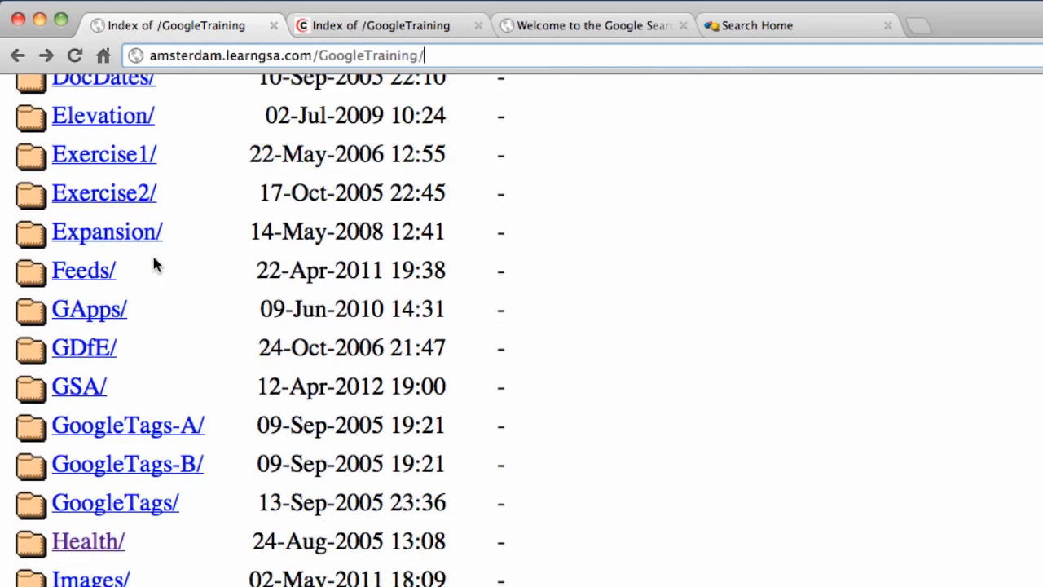
# - In Health/, download the heart attack doc and Available Doctors spreadsheet, and view the pregnancy PDF
pyautogui.click(94, 540)
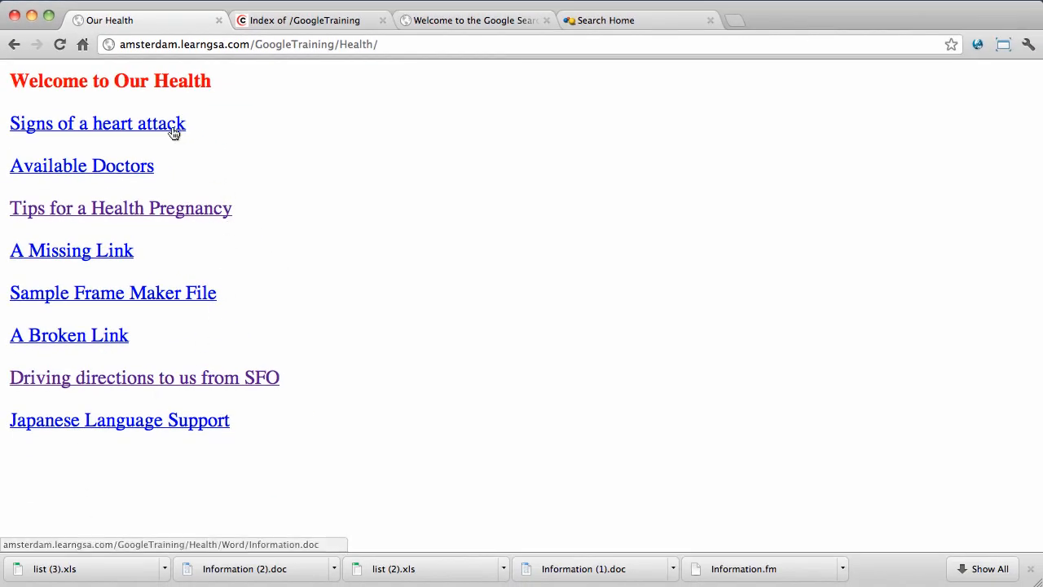
pyautogui.click(162, 124)
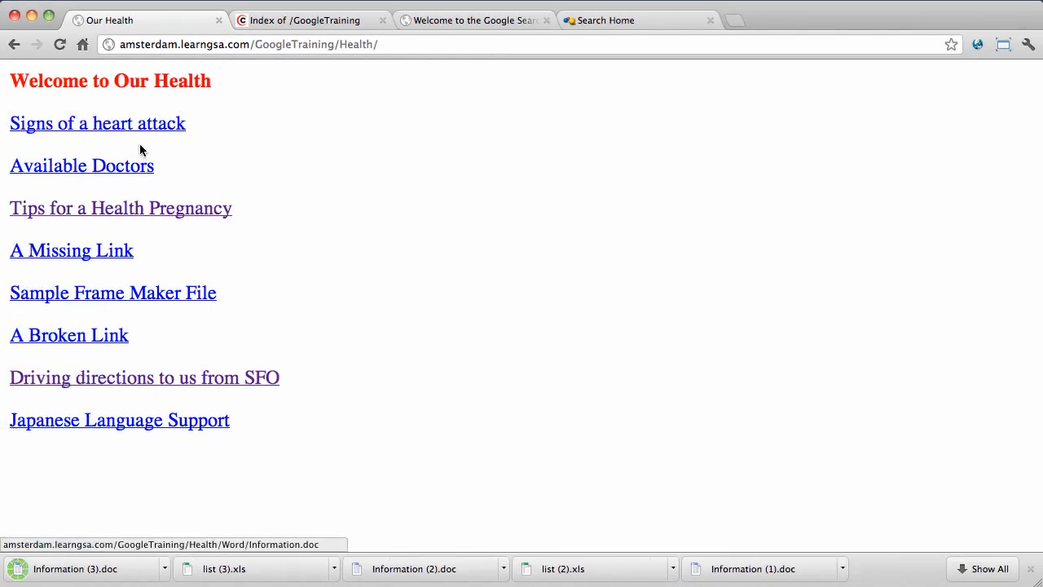
pyautogui.click(136, 166)
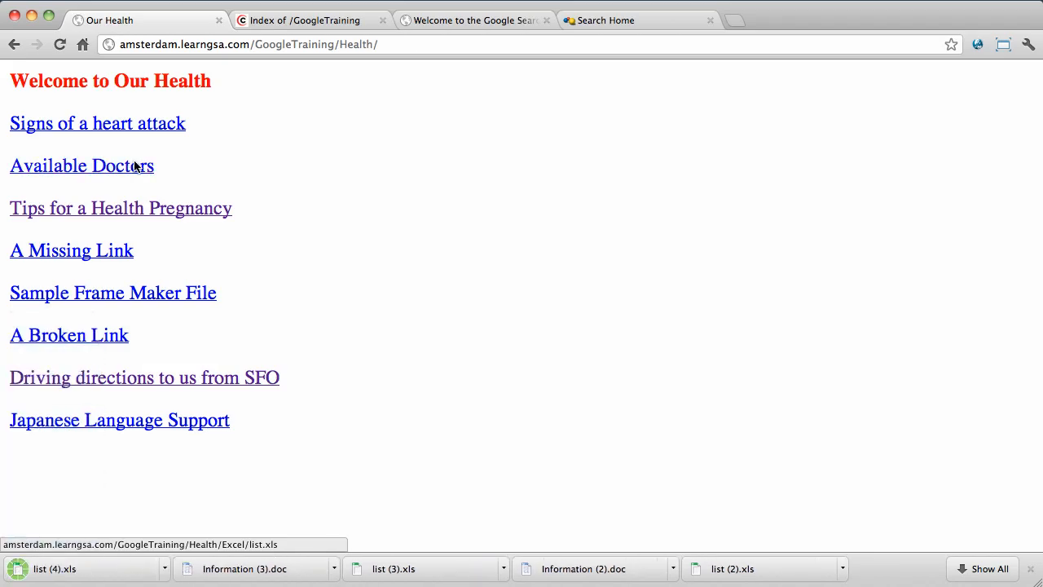
pyautogui.click(164, 210)
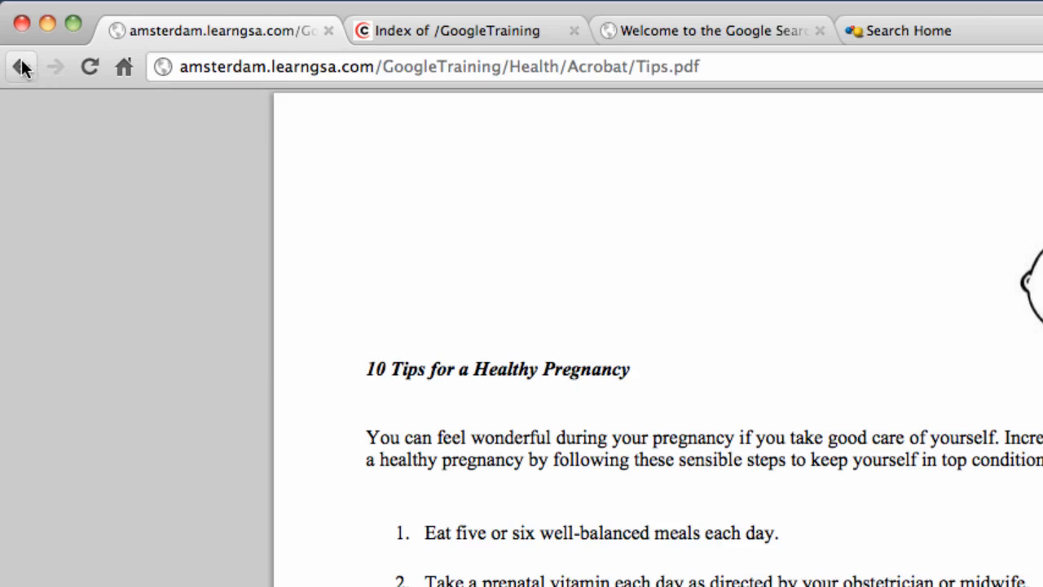
pyautogui.click(21, 67)
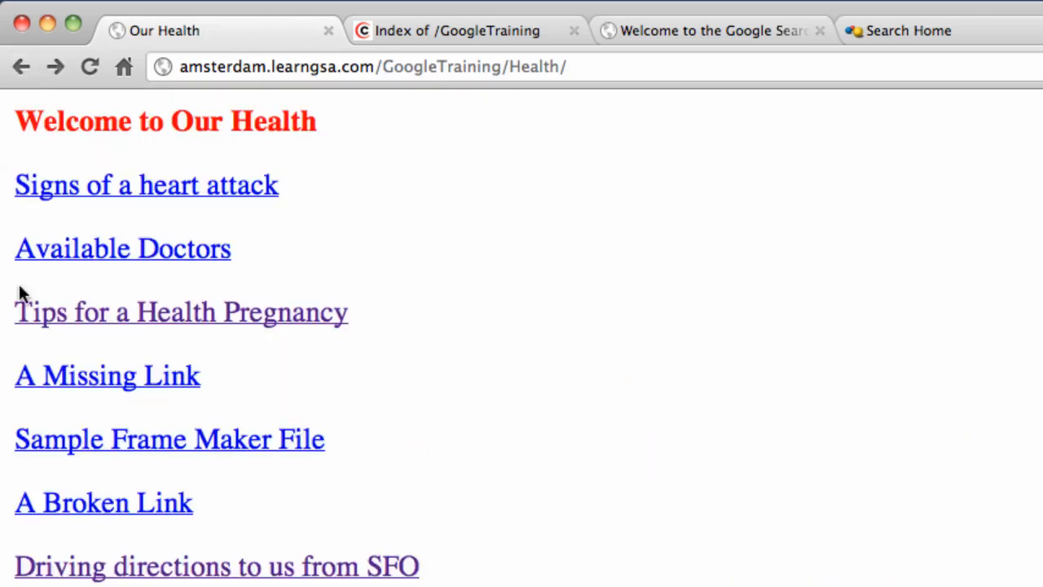
# - Test the missing link and note 'nonworking' in its URL, then return to the Health page
pyautogui.click(106, 383)
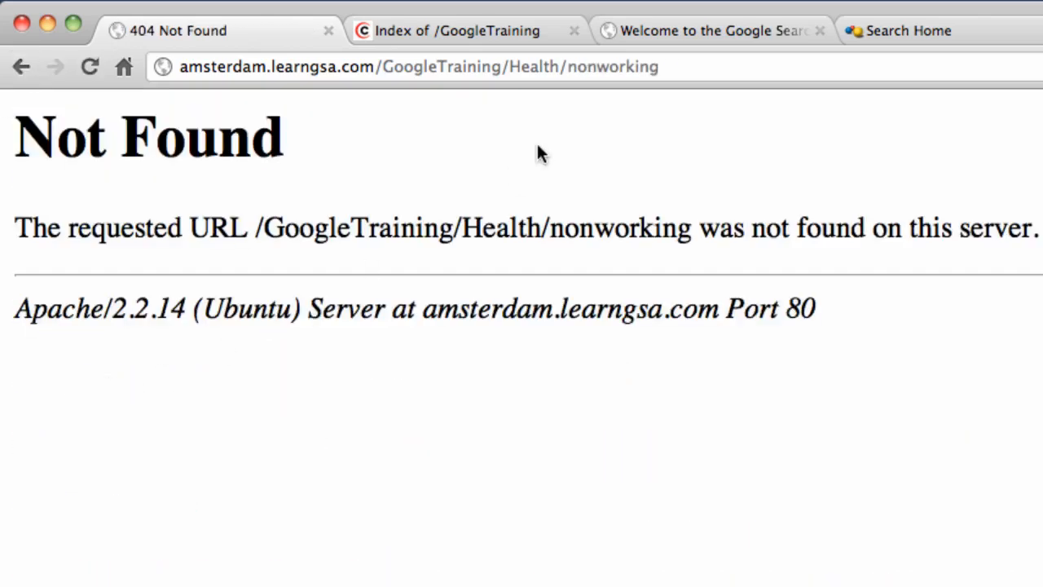
pyautogui.click(607, 67)
pyautogui.click(605, 67)
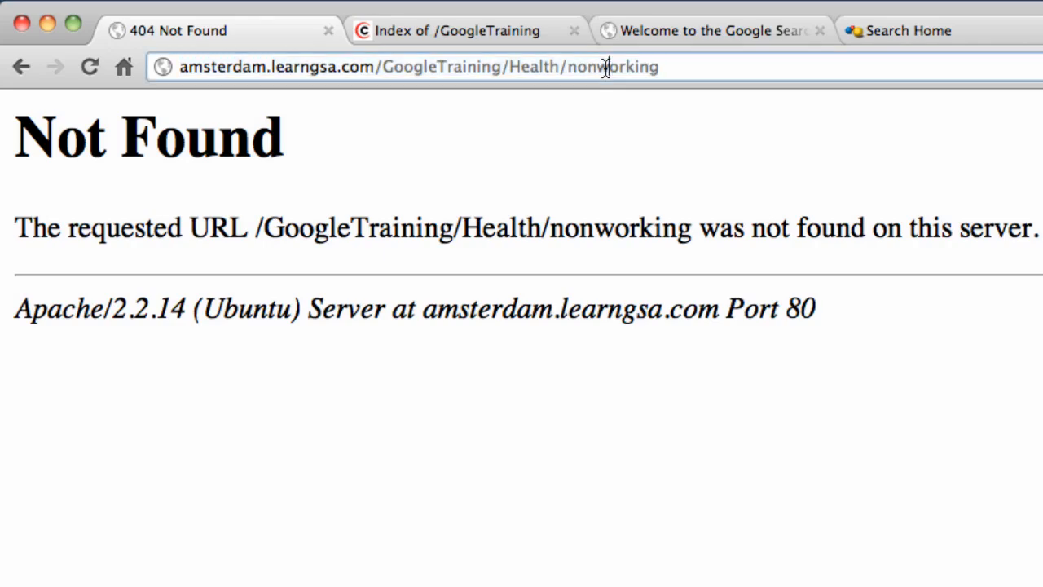
pyautogui.doubleClick(606, 67)
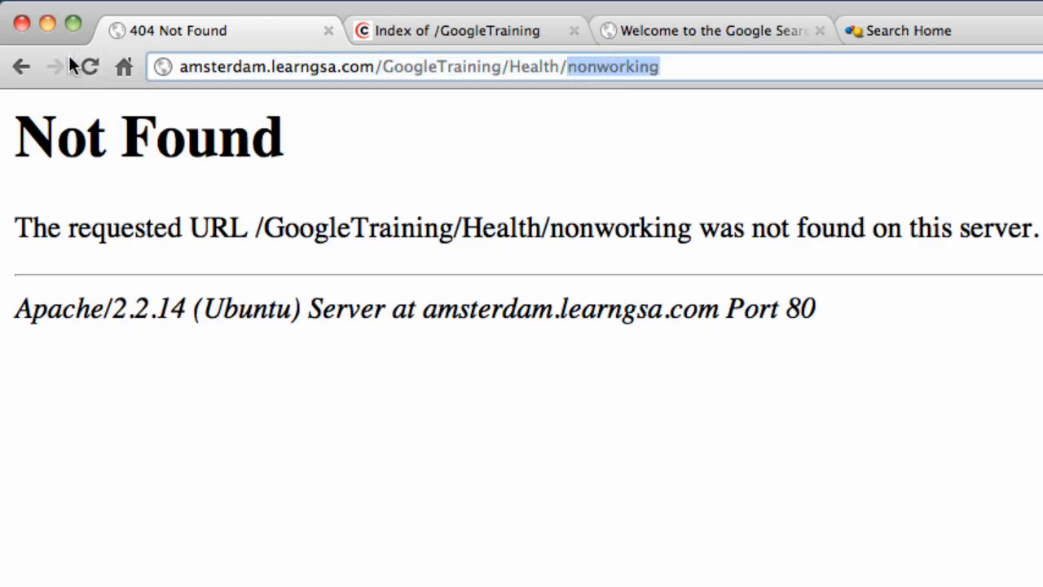
pyautogui.click(22, 67)
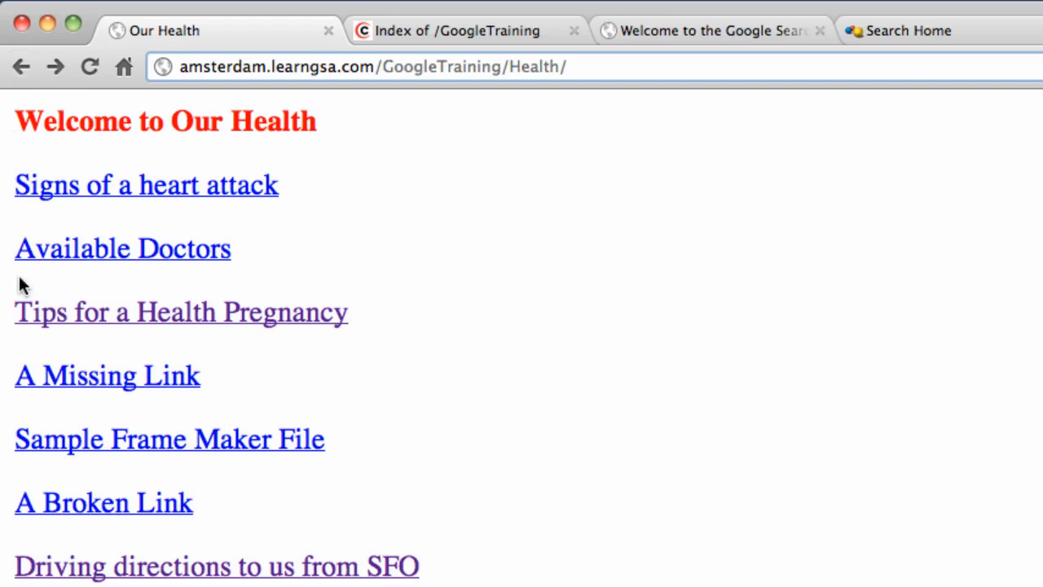
# - Open the SFO driving directions, note the maps.google.com URL, and return to the GoogleTraining index
pyautogui.click(202, 565)
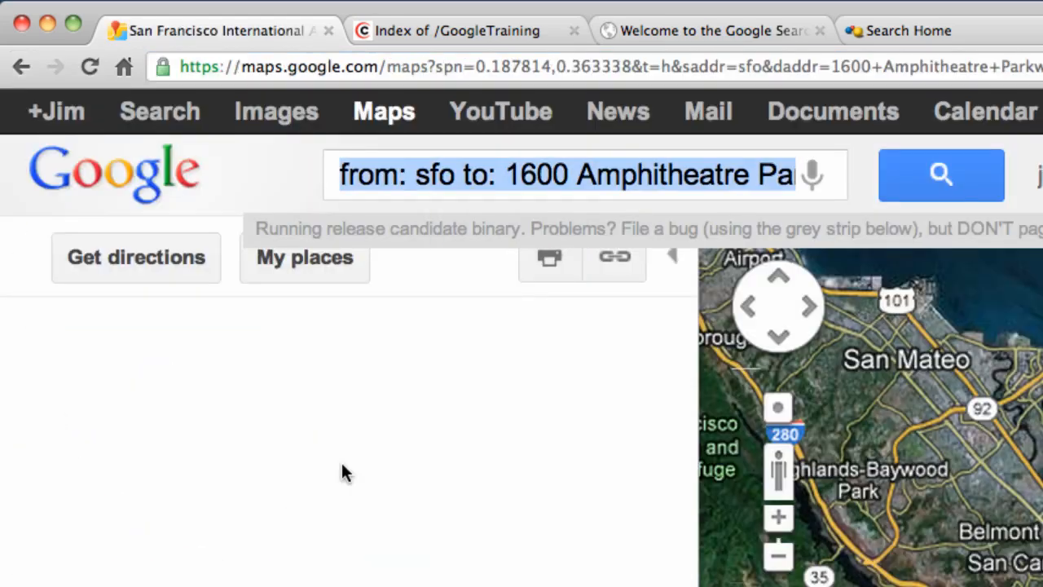
pyautogui.moveTo(401, 66); pyautogui.dragTo(134, 72)
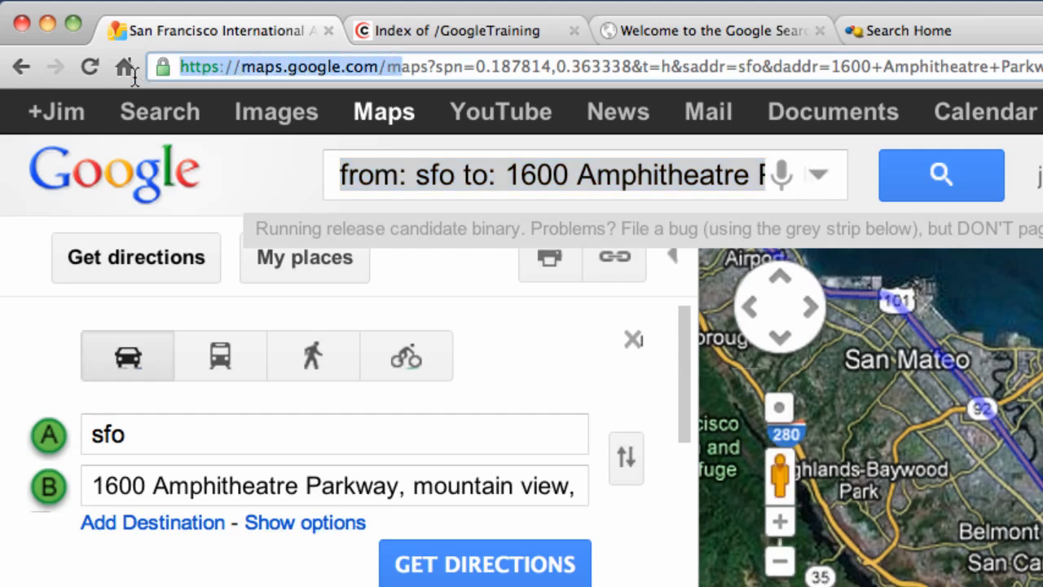
pyautogui.click(21, 70)
pyautogui.click(21, 68)
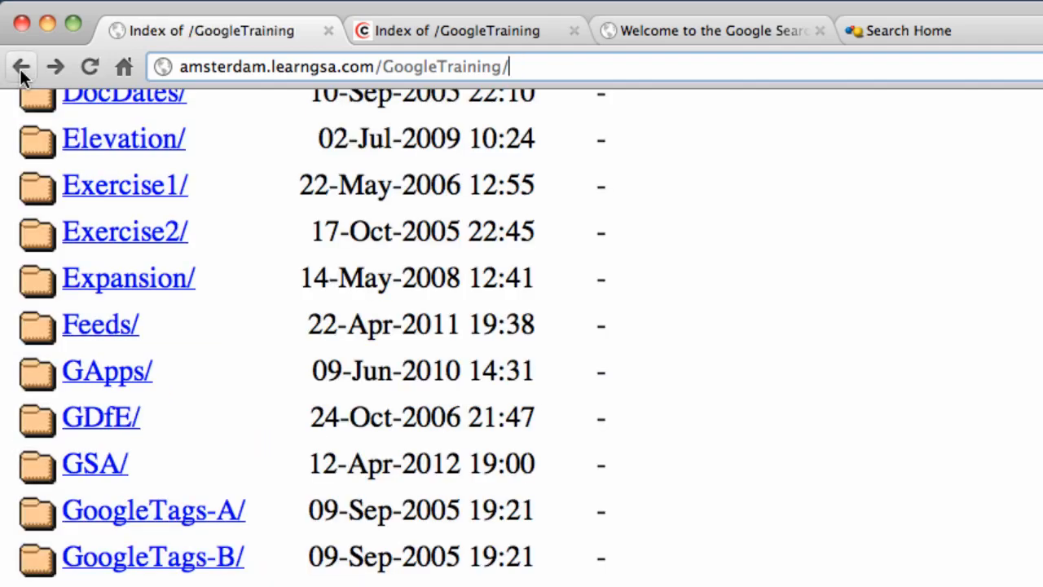
pyautogui.scroll(-5, 188, 257)
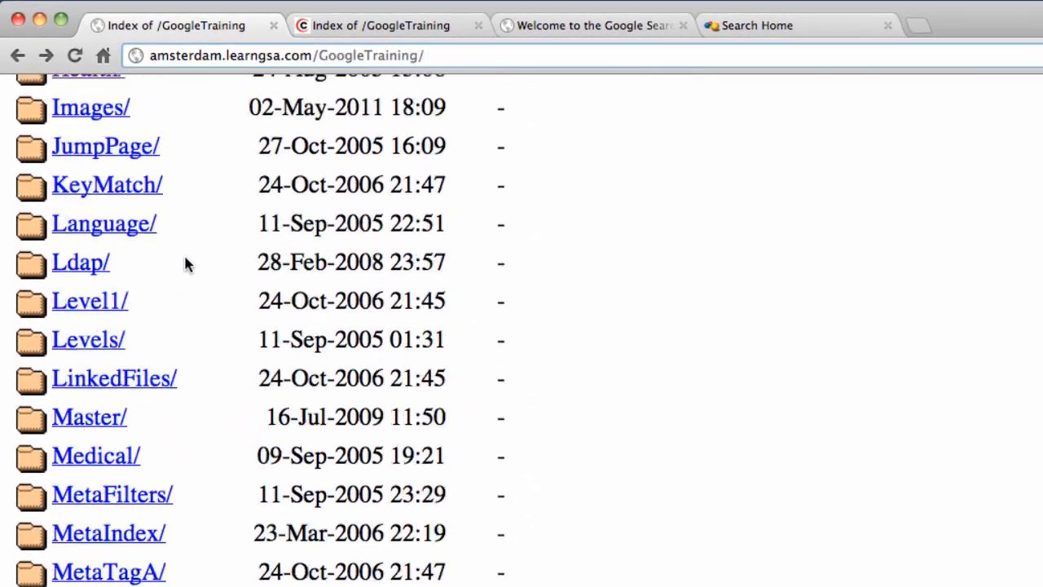
pyautogui.scroll(-4, 186, 263)
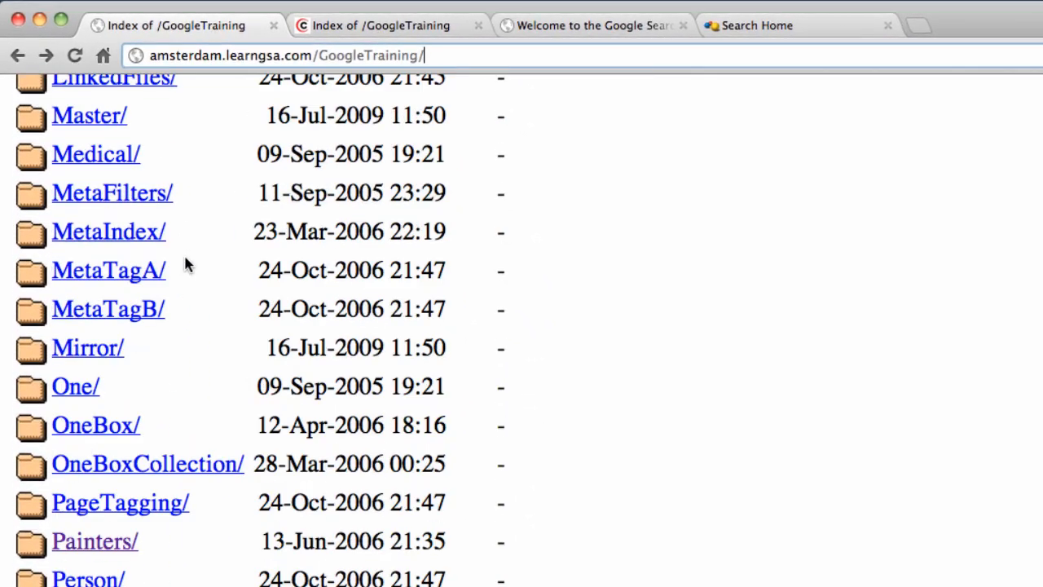
# - Browse the Painters folder and its set-a subfolder
pyautogui.click(87, 542)
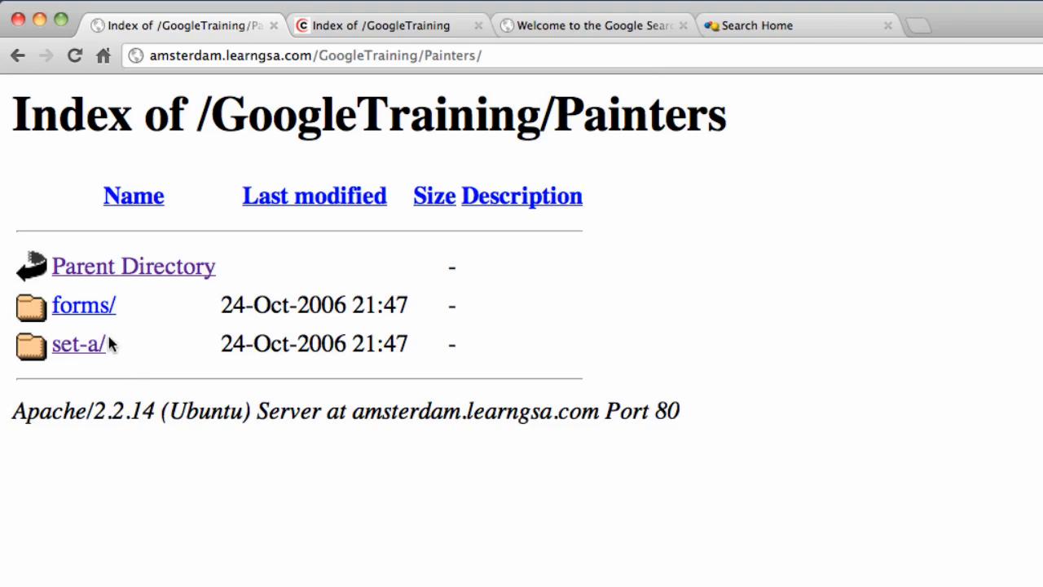
pyautogui.click(91, 345)
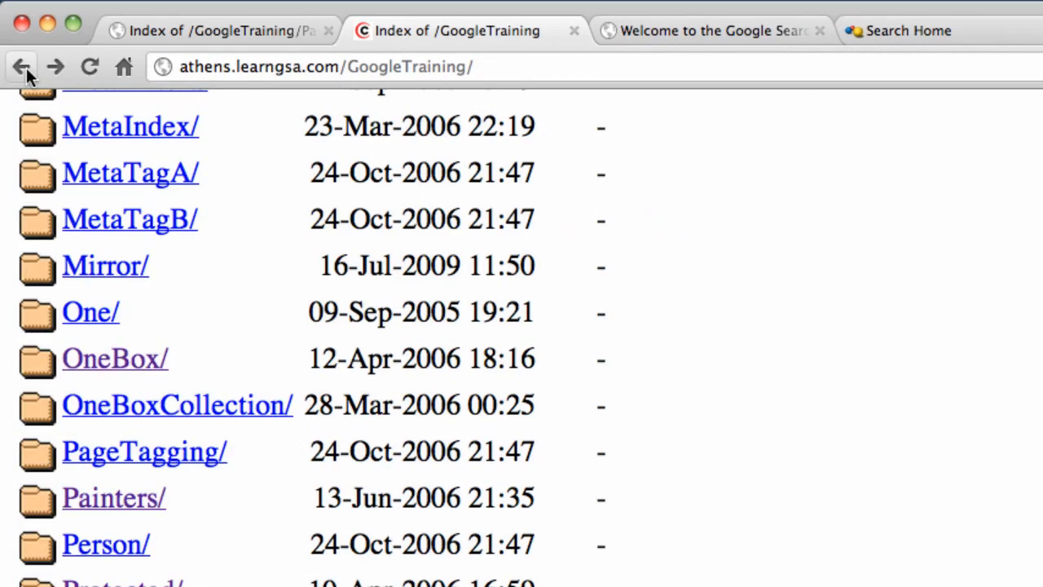
pyautogui.scroll(7, 225, 302)
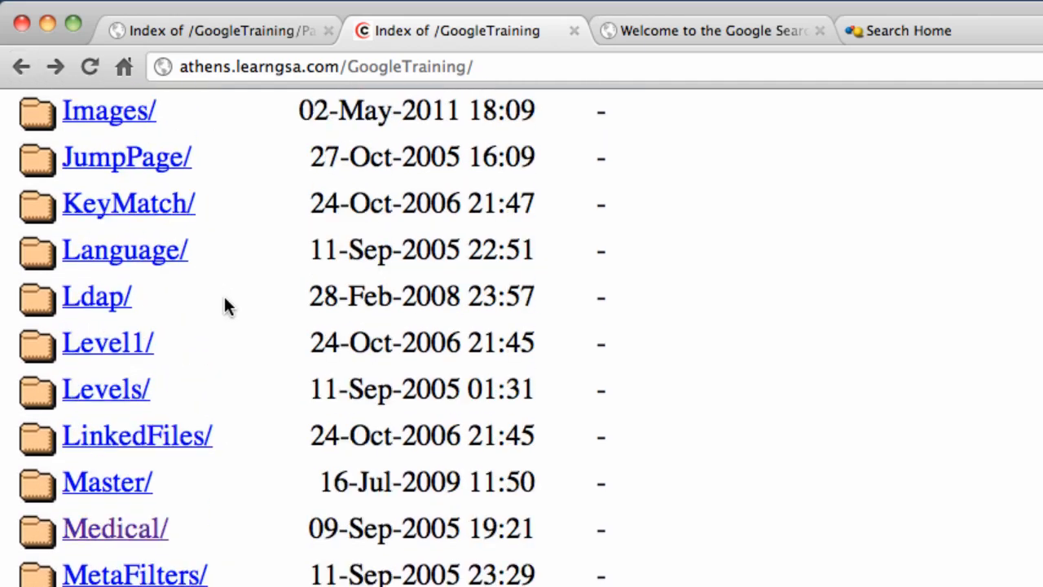
pyautogui.scroll(5, 226, 301)
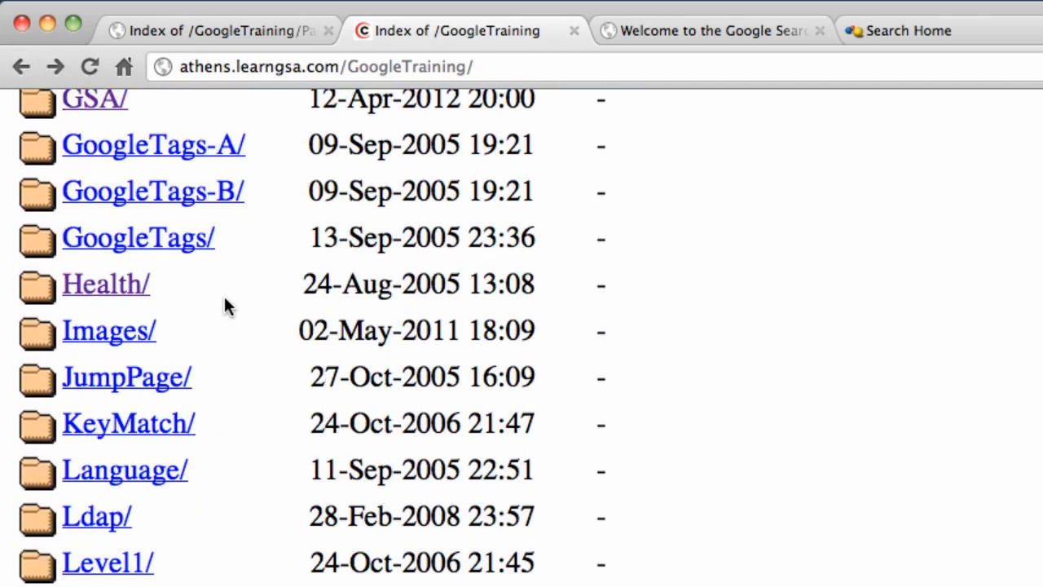
# - View the GSA test page, then open the Ranges folder listing
pyautogui.click(97, 171)
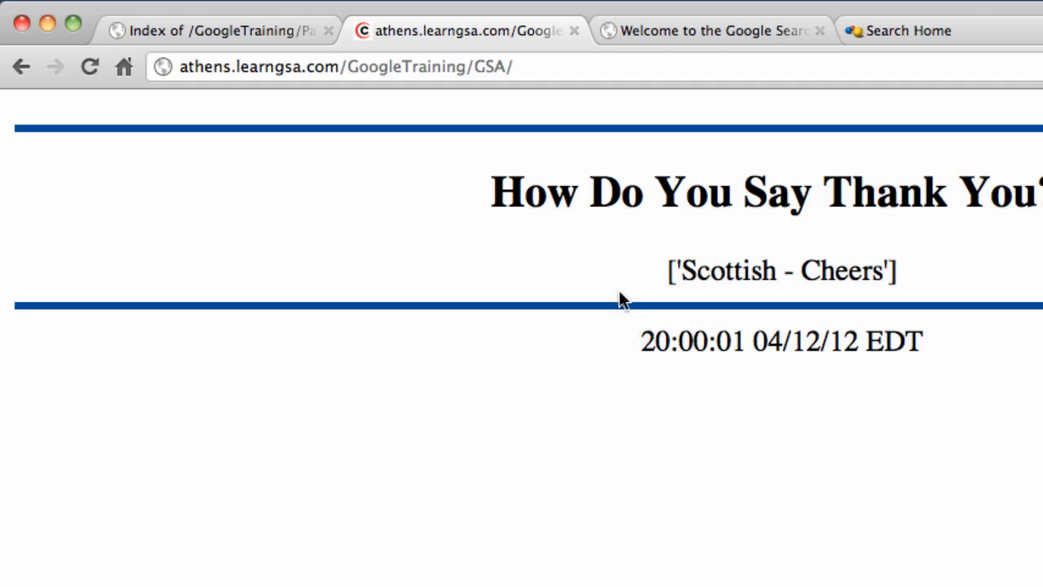
pyautogui.click(12, 70)
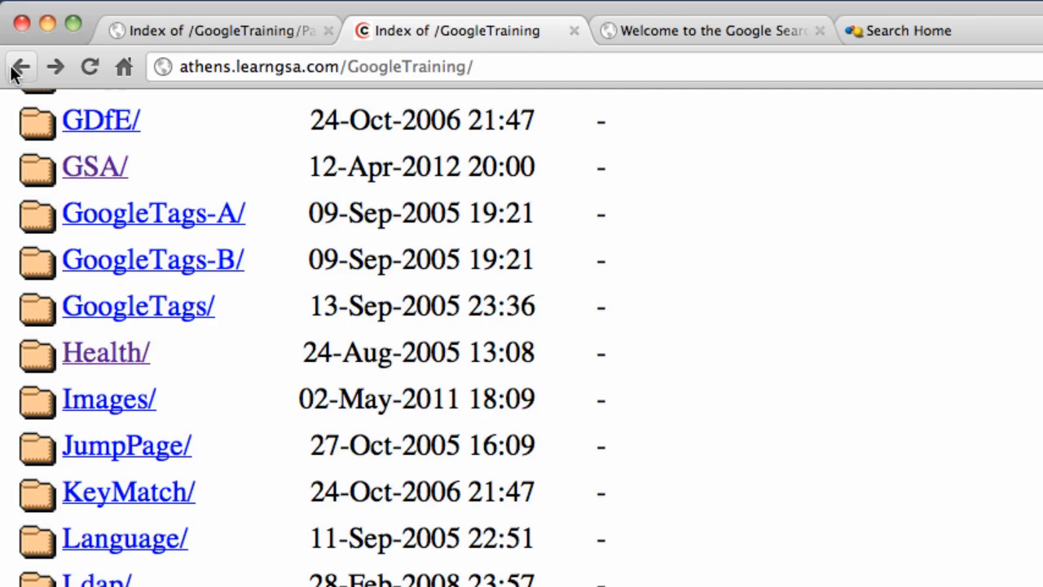
pyautogui.scroll(-10, 107, 277)
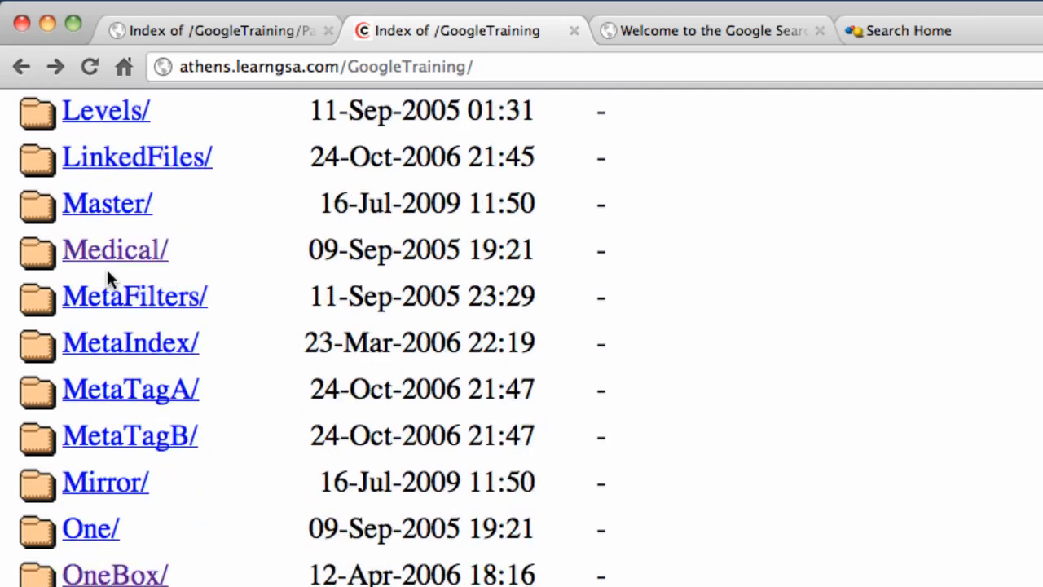
pyautogui.scroll(-5, 106, 273)
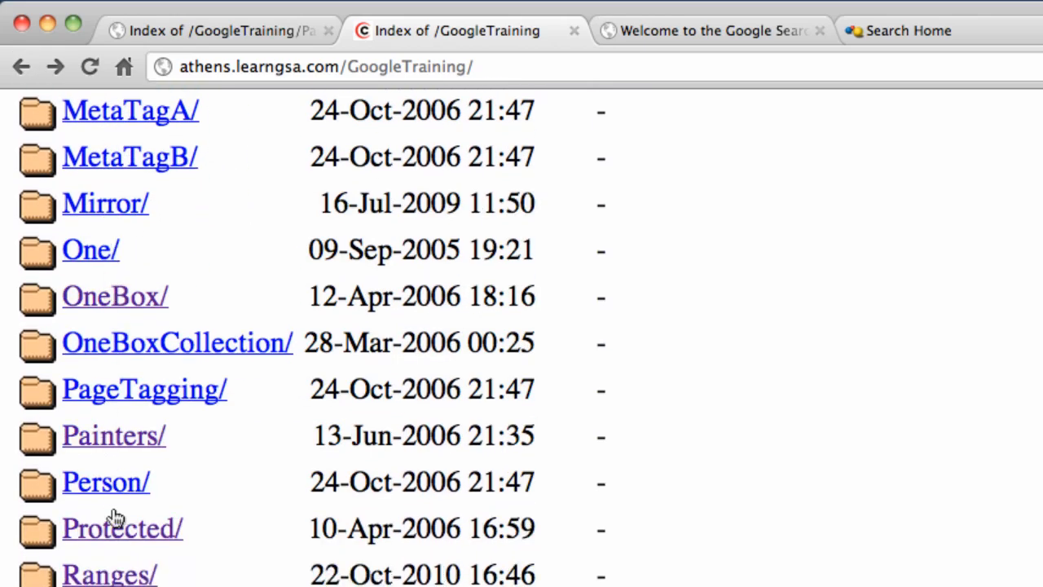
pyautogui.click(127, 573)
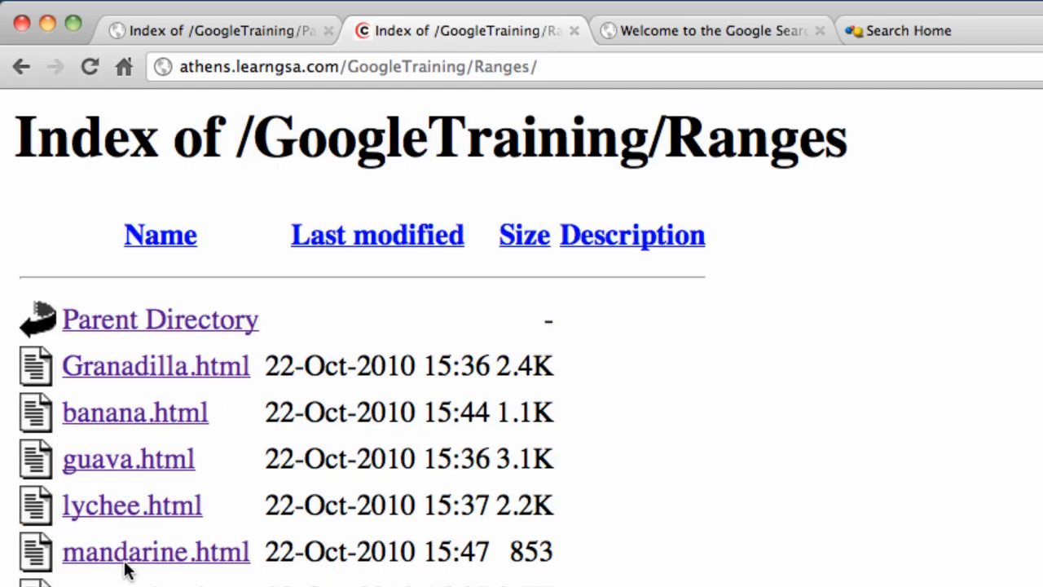
# - Read the meta tags in banana.html's page source, then return to the GoogleTraining index
pyautogui.click(145, 417)
pyautogui.rightClick(286, 413)
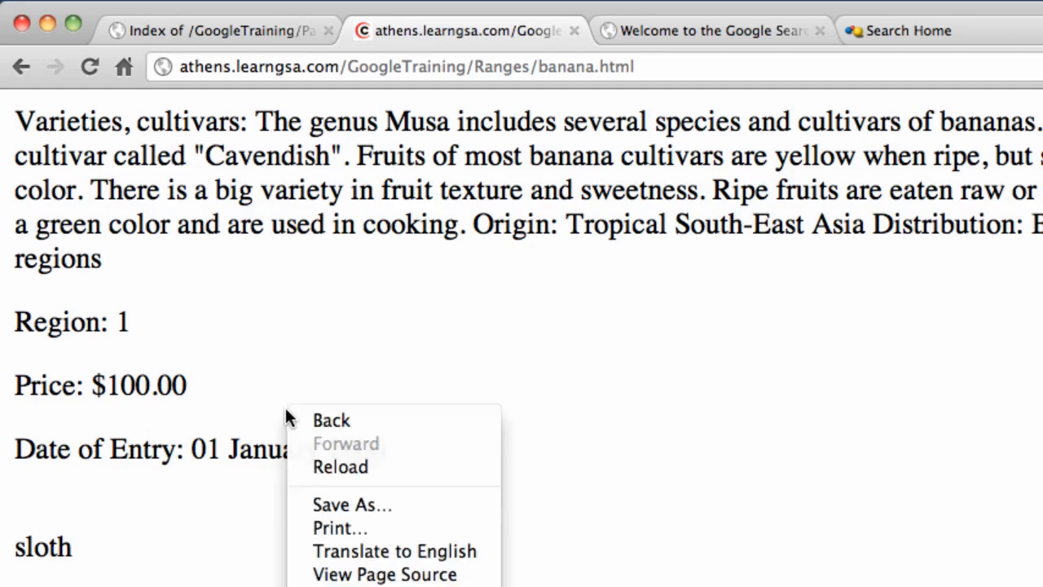
pyautogui.click(384, 574)
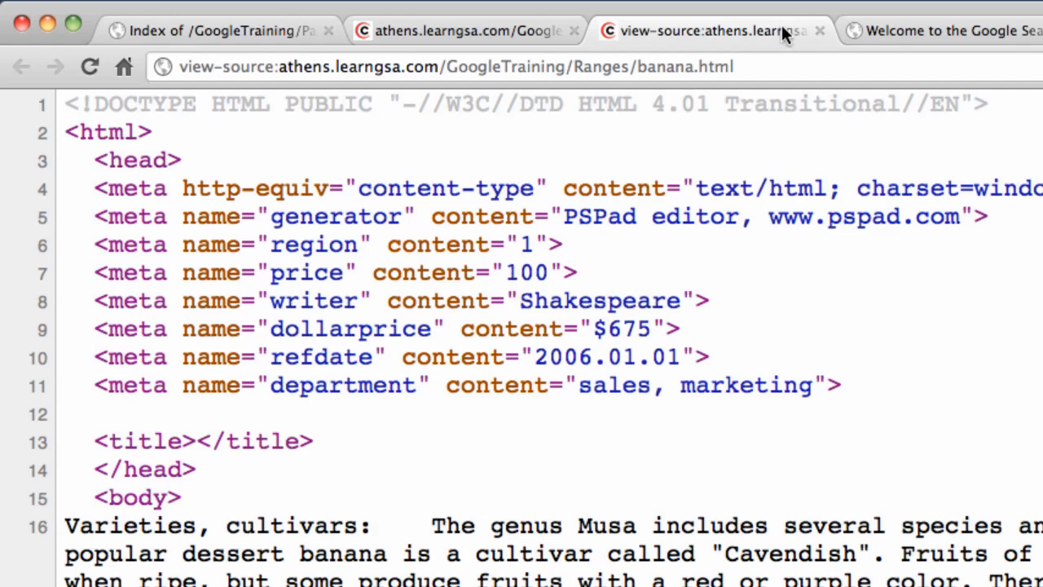
pyautogui.click(819, 31)
pyautogui.click(21, 69)
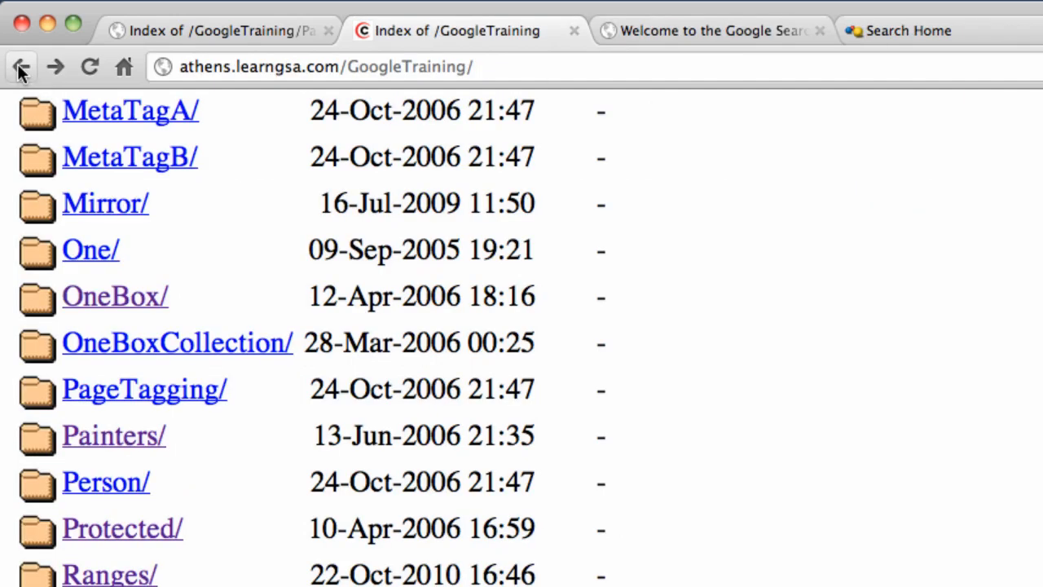
pyautogui.click(149, 529)
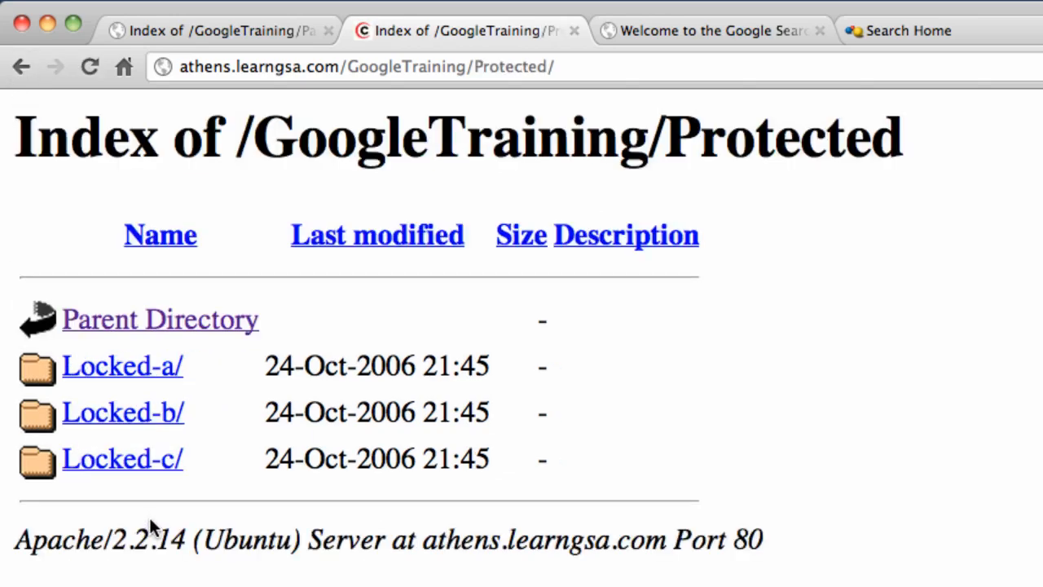
pyautogui.click(22, 69)
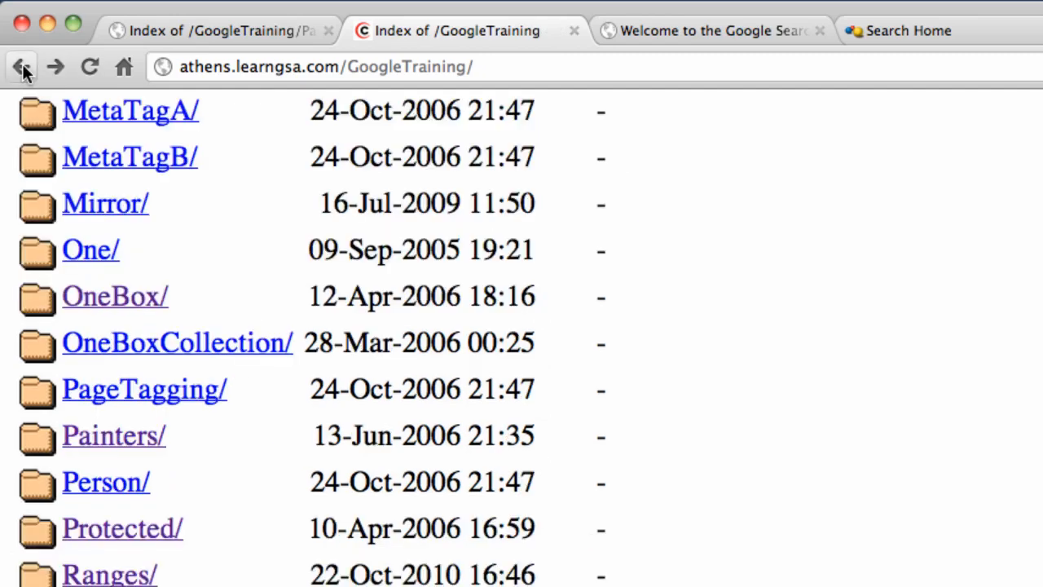
pyautogui.doubleClick(430, 66)
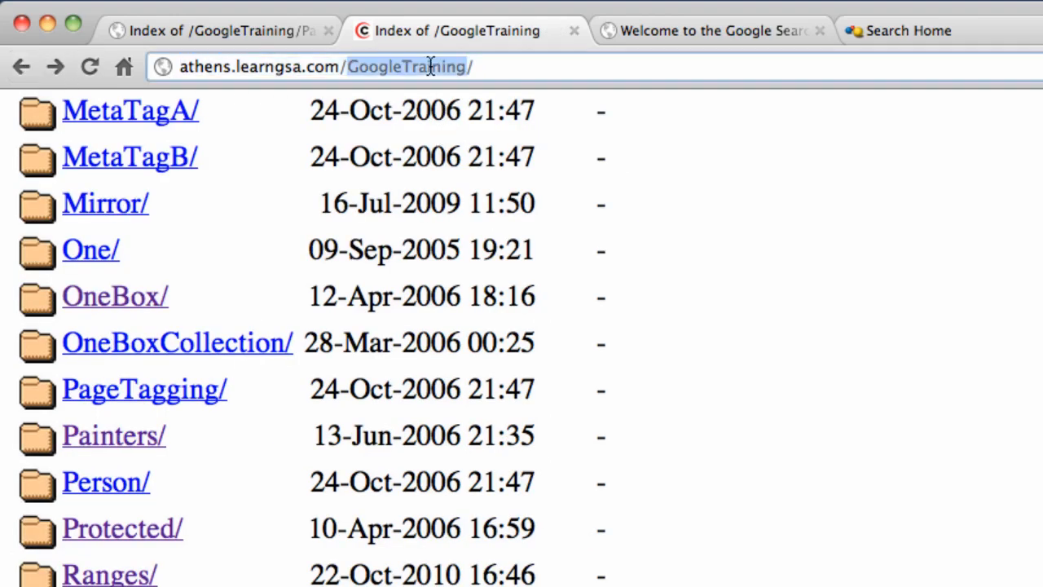
pyautogui.write('robots')
pyautogui.press('BackSpace')
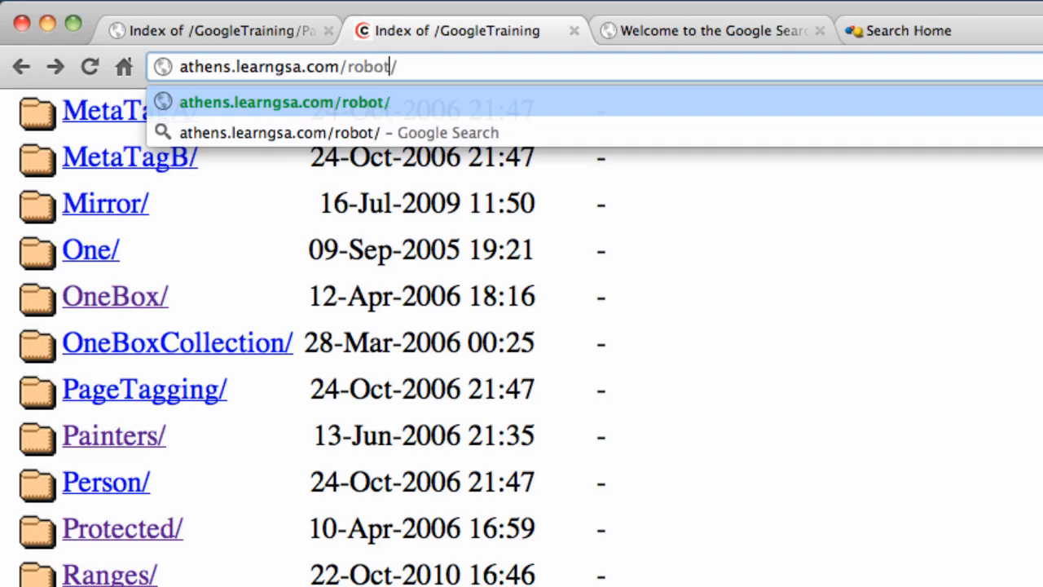
pyautogui.write('s.txt')
pyautogui.press('Delete')
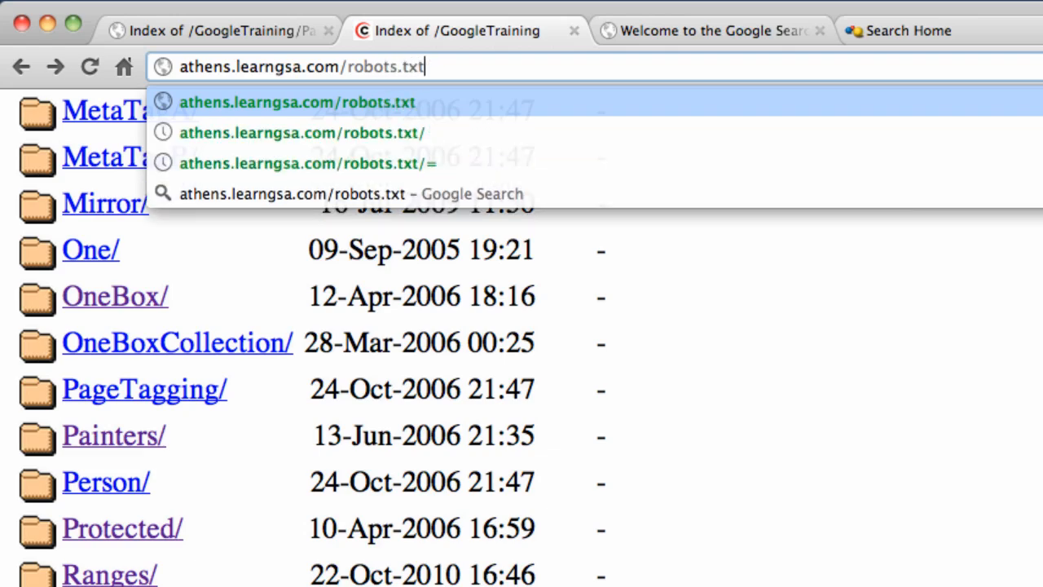
pyautogui.press('Return')
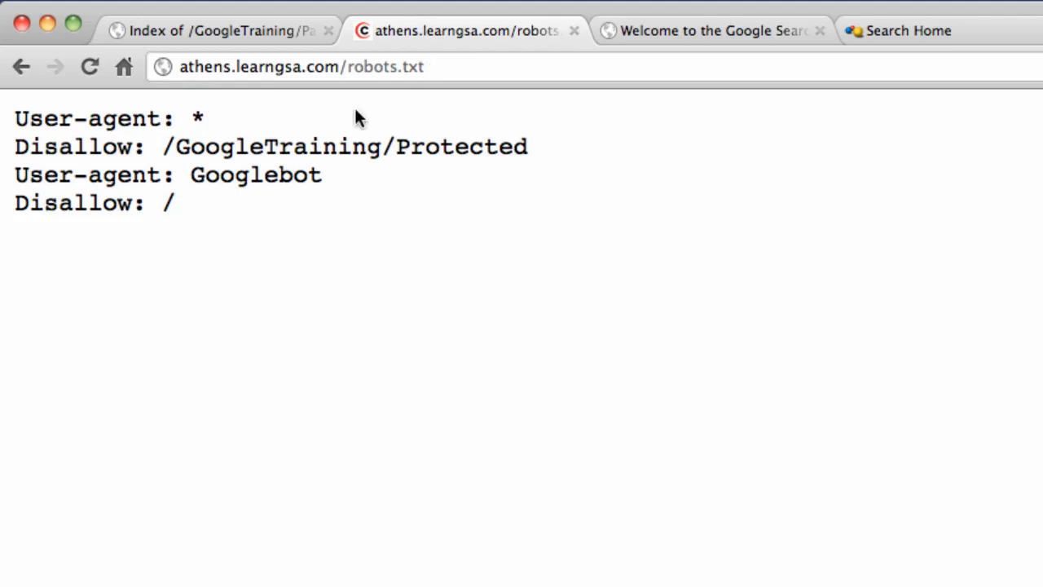
pyautogui.moveTo(151, 146); pyautogui.dragTo(545, 149)
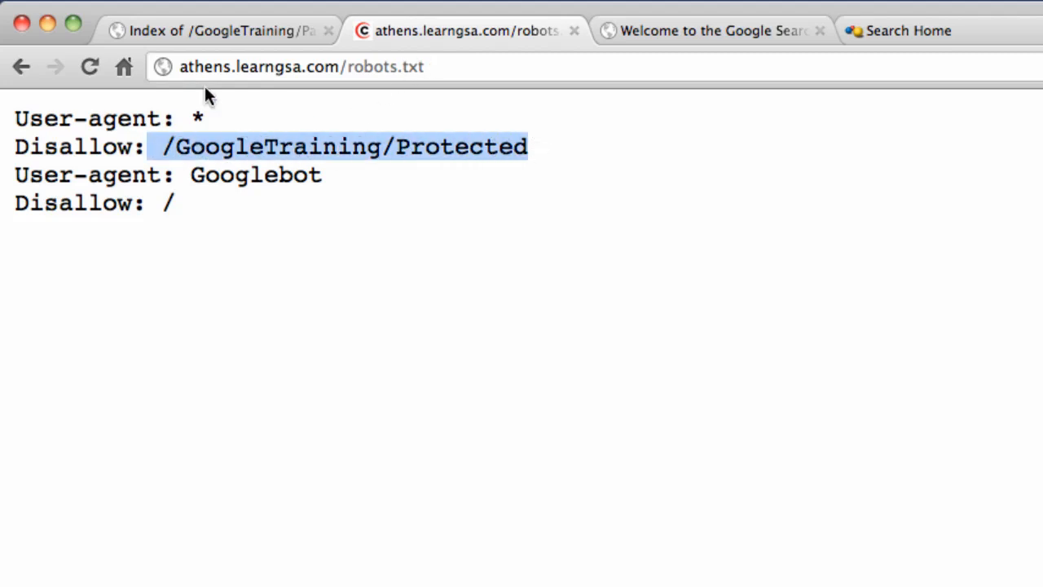
pyautogui.click(22, 70)
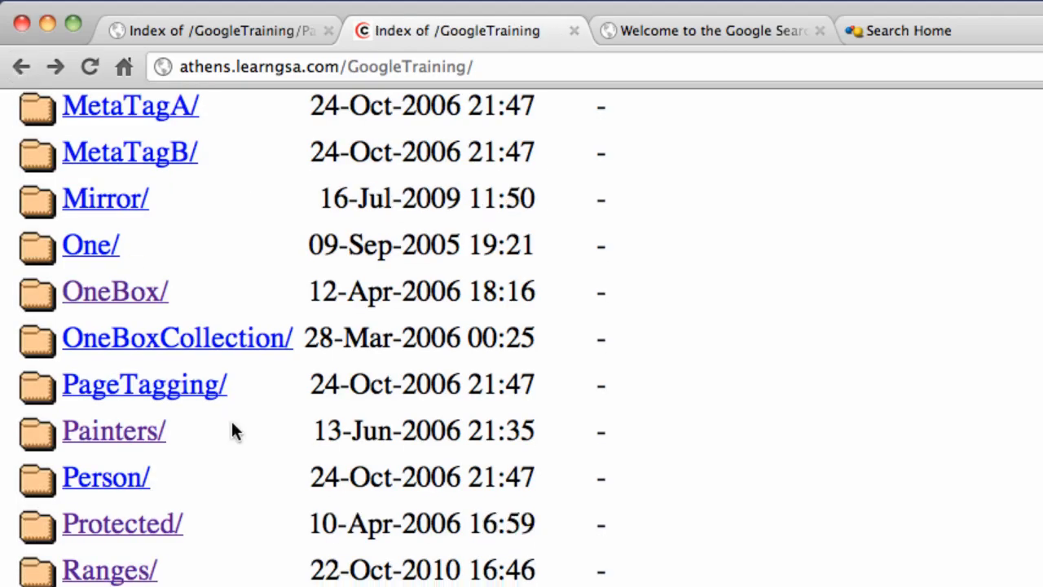
# - Open the empty Restricted/ listing, then load Restricted/Secure-a/ from the address bar
pyautogui.scroll(-6, 233, 429)
pyautogui.click(178, 462)
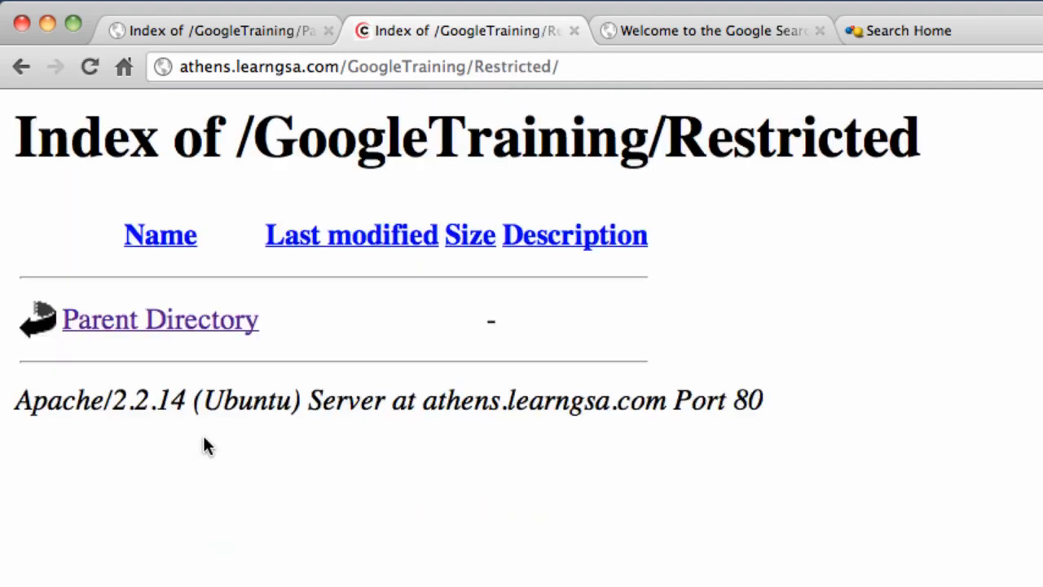
pyautogui.click(601, 68)
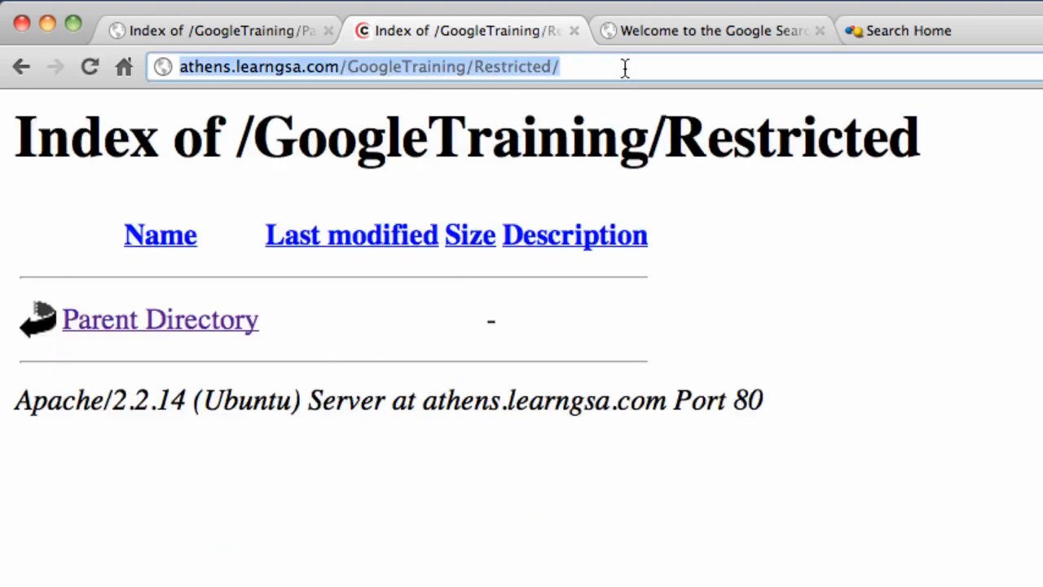
pyautogui.click(624, 68)
pyautogui.write('S')
pyautogui.click(663, 68)
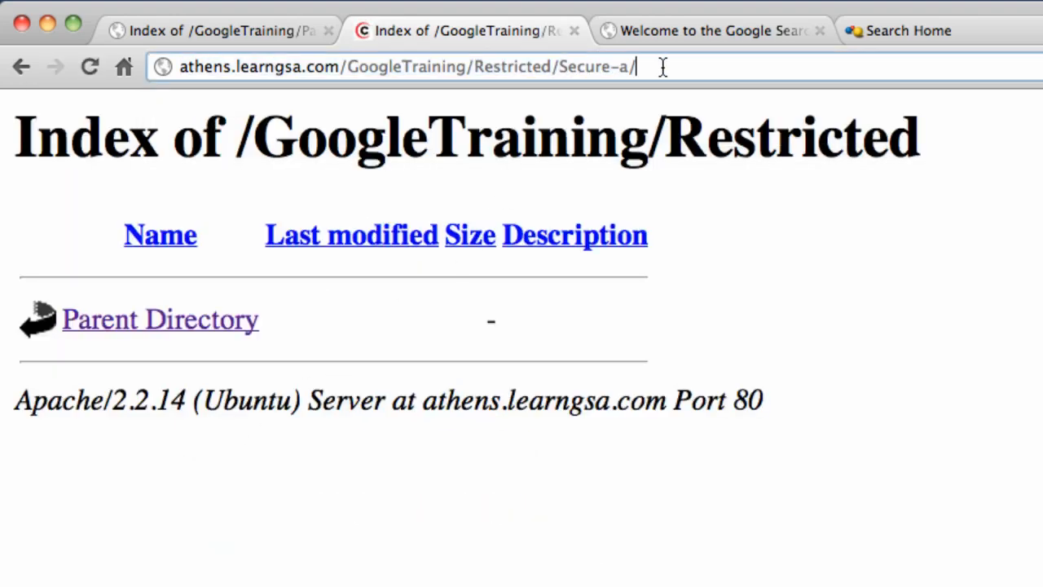
pyautogui.press('Return')
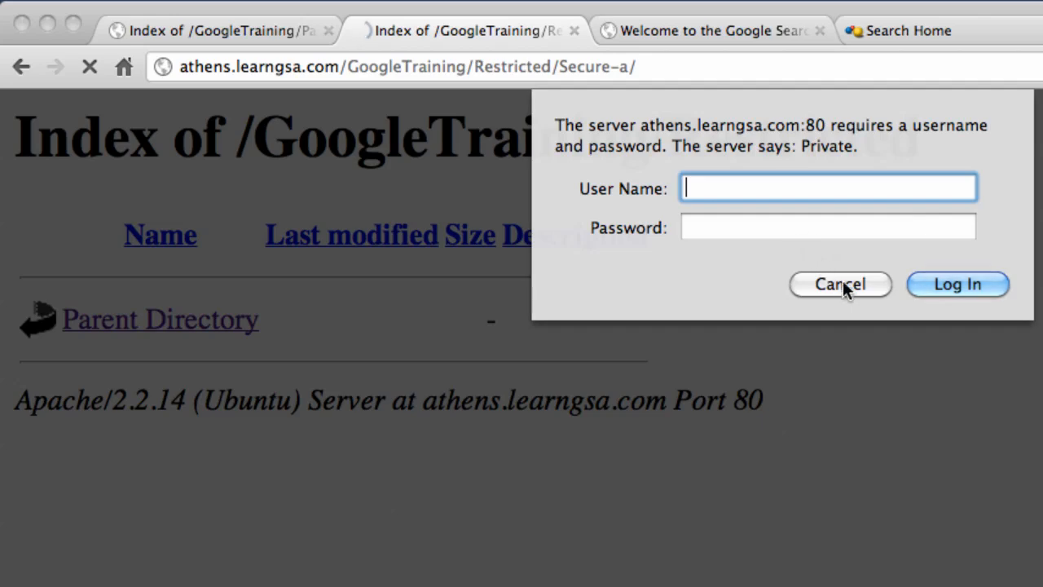
# - Cancel the Private password prompt, reload the admin console login page and log in
pyautogui.click(844, 286)
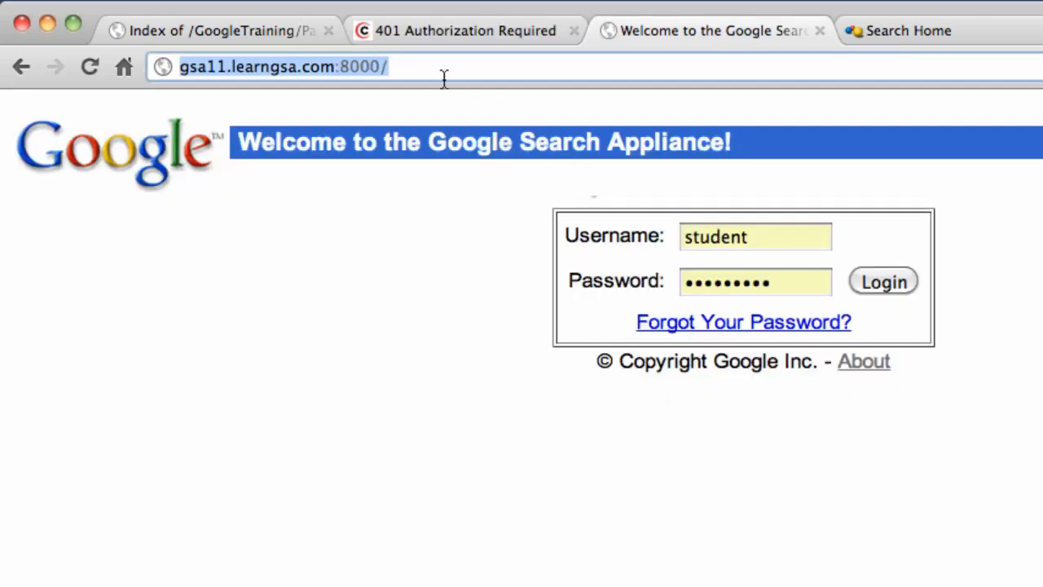
pyautogui.click(409, 70)
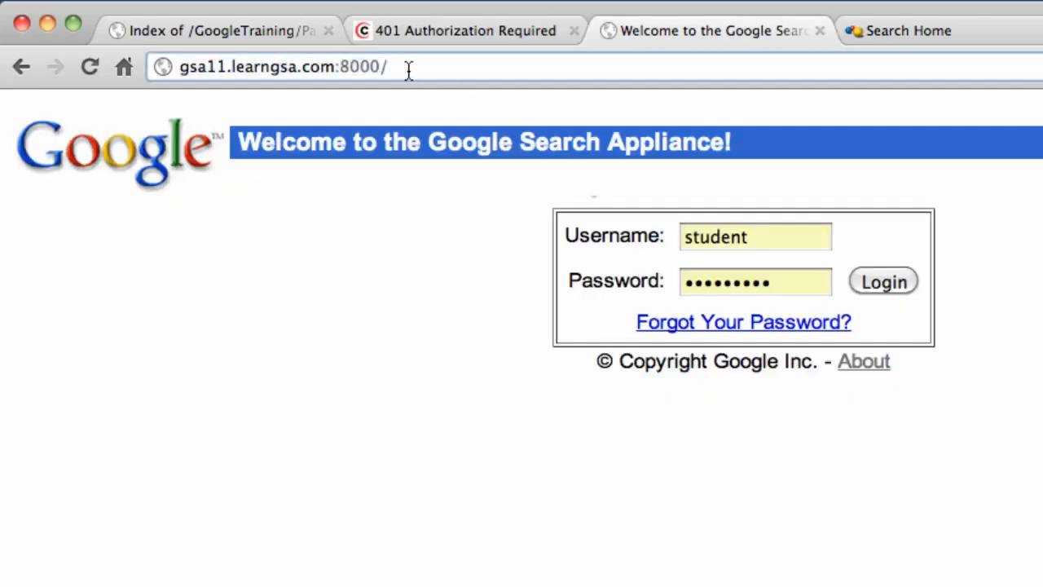
pyautogui.press('Return')
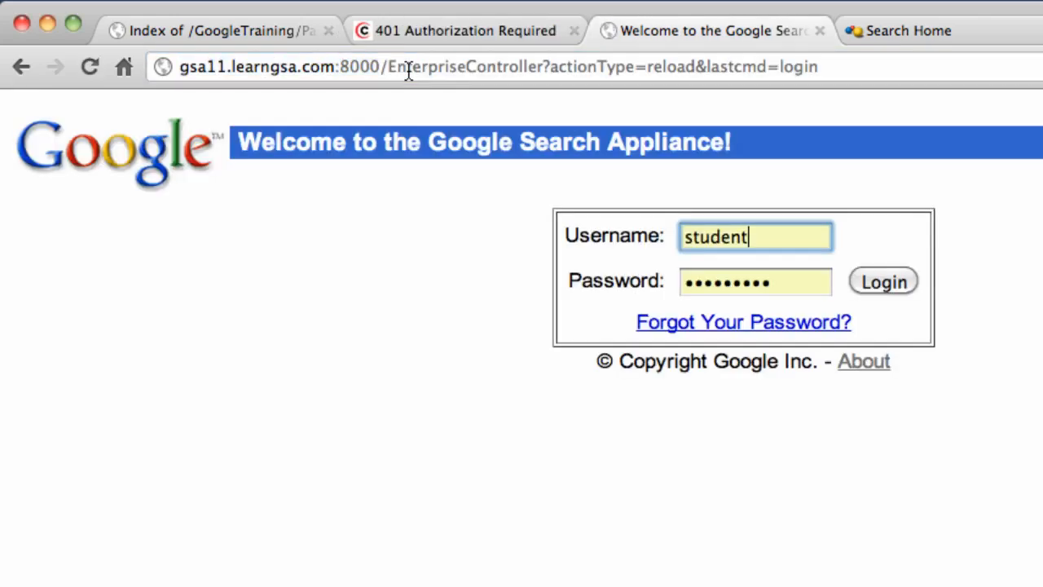
pyautogui.click(873, 288)
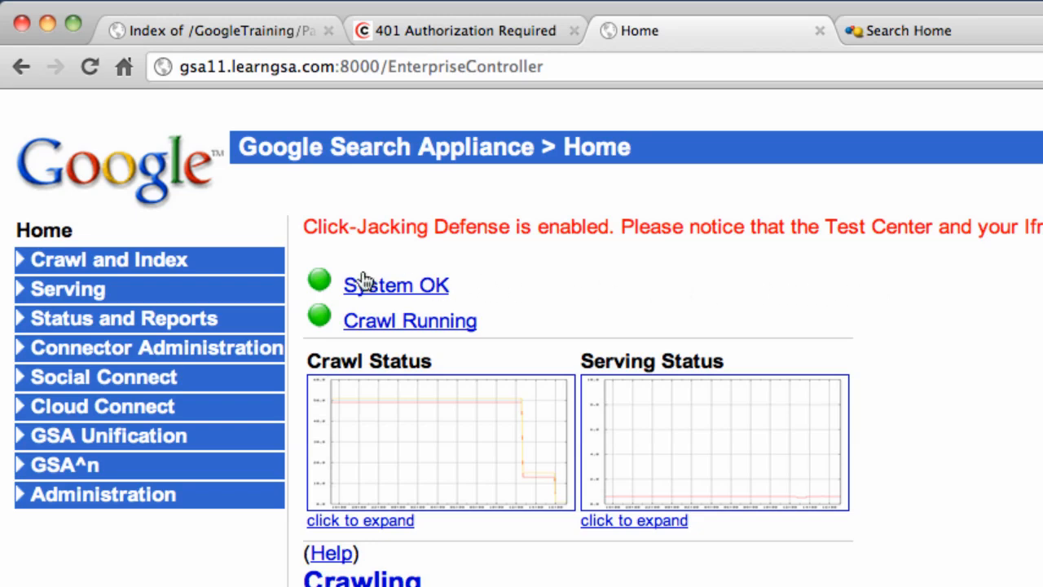
# - Check the athens GSA start URL under Crawl and Index, then view Crawl Status
pyautogui.click(132, 269)
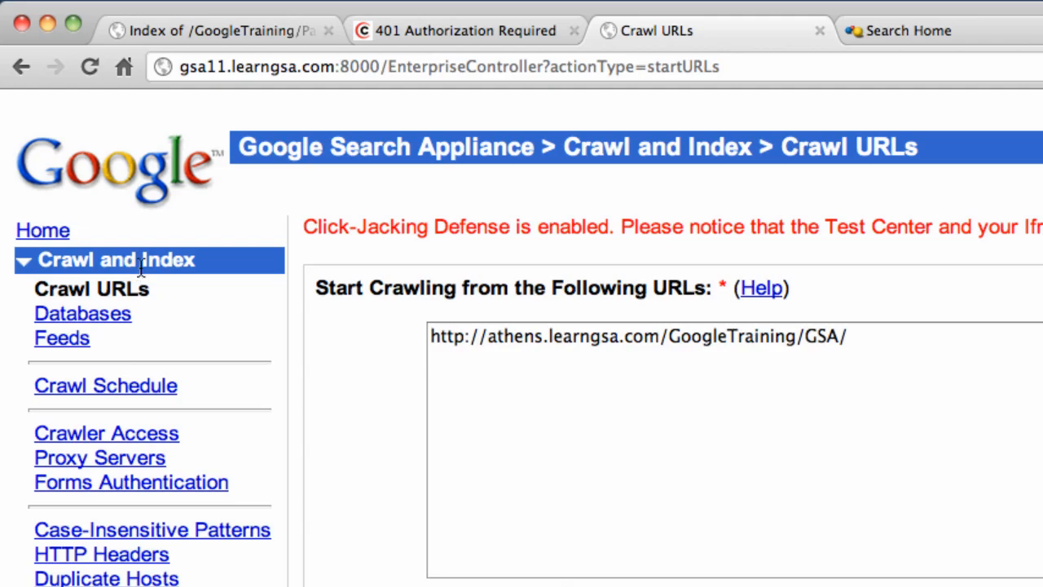
pyautogui.moveTo(430, 336); pyautogui.dragTo(892, 342)
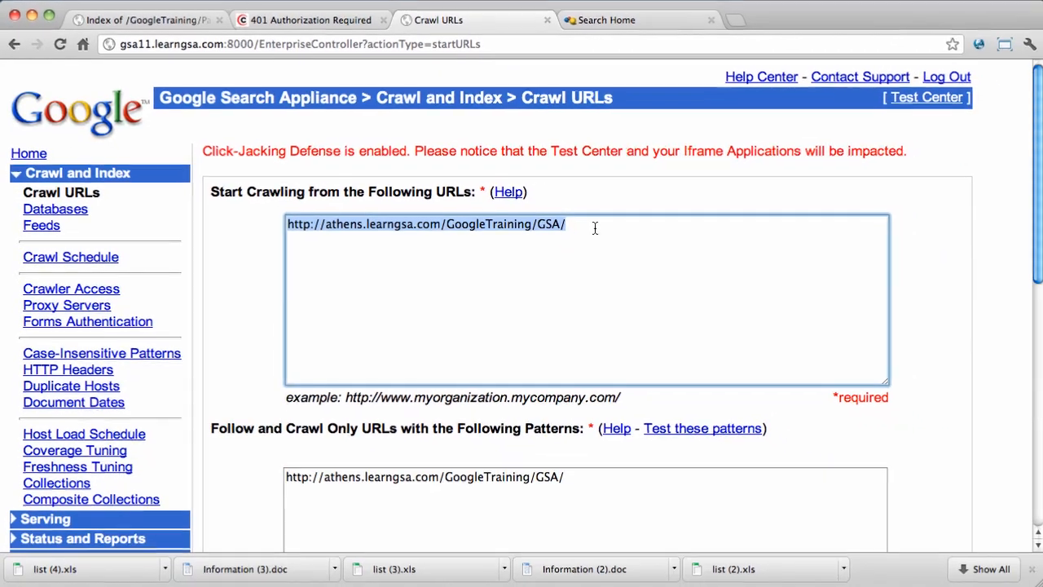
pyautogui.click(109, 538)
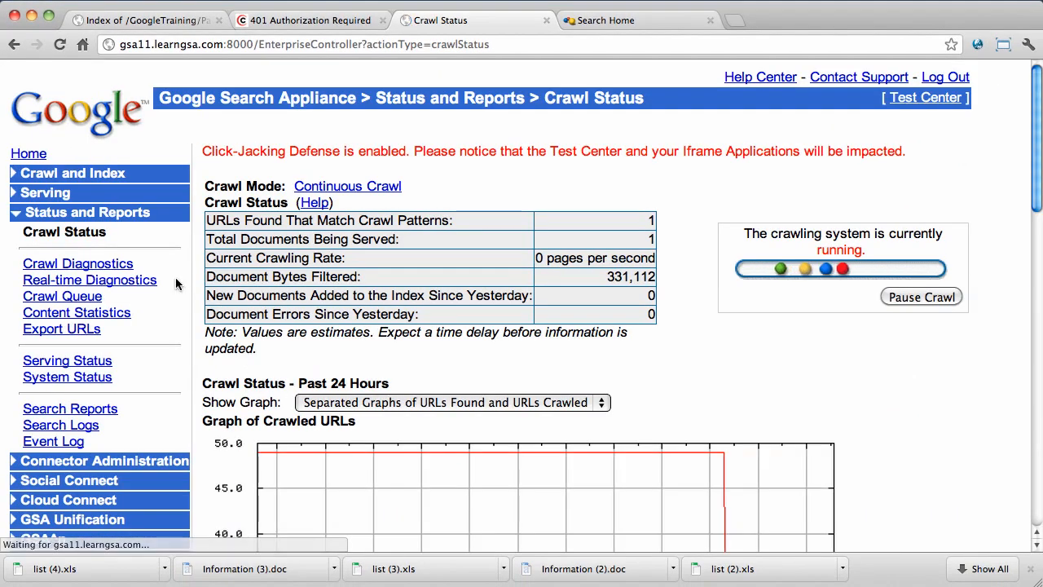
# - Drill through Crawl Diagnostics: athens.learngsa.com > GoogleTraining > GSA > / details
pyautogui.click(90, 264)
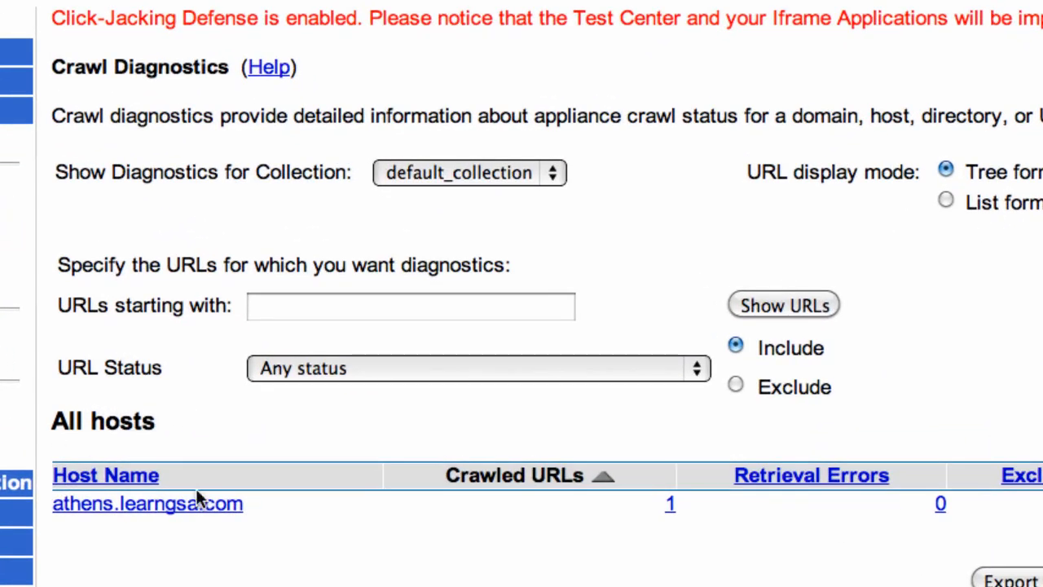
pyautogui.click(203, 504)
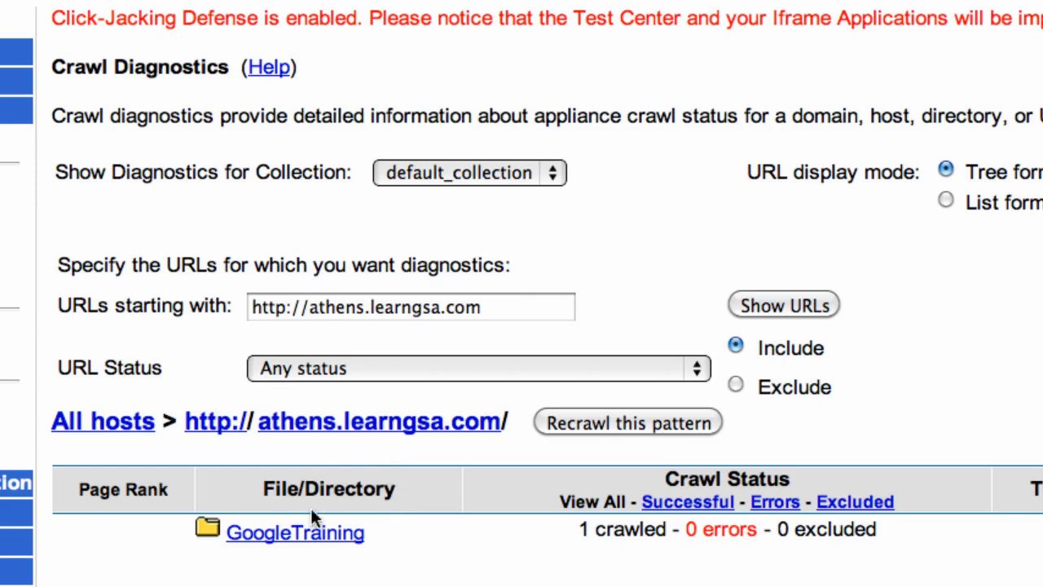
pyautogui.click(311, 534)
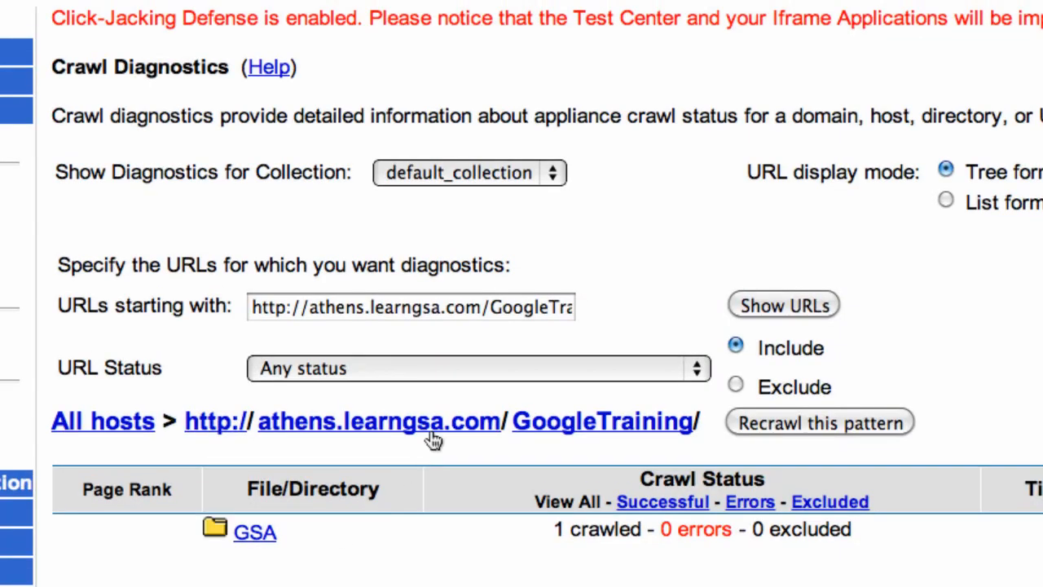
pyautogui.click(259, 532)
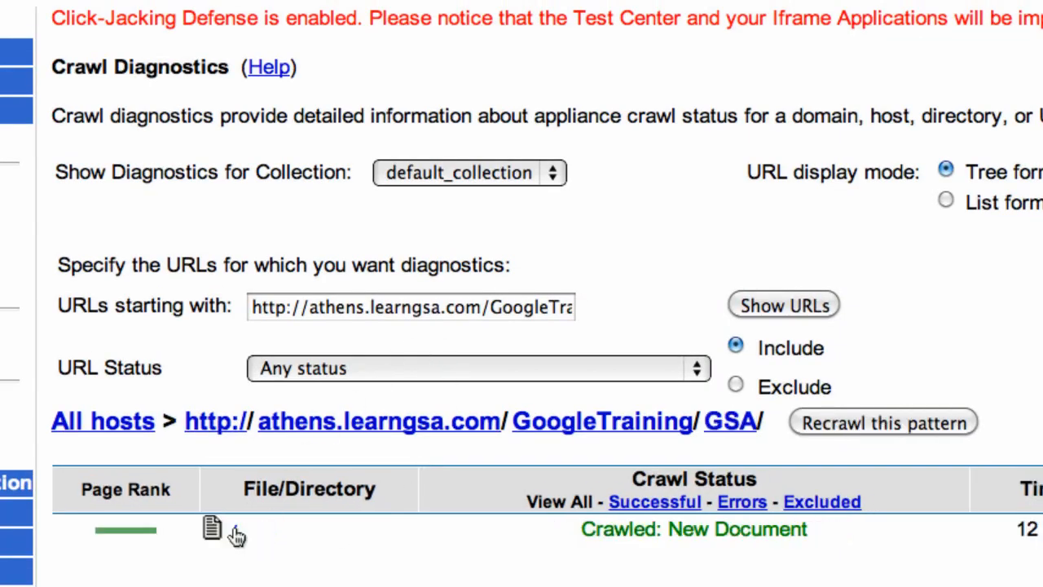
pyautogui.click(234, 528)
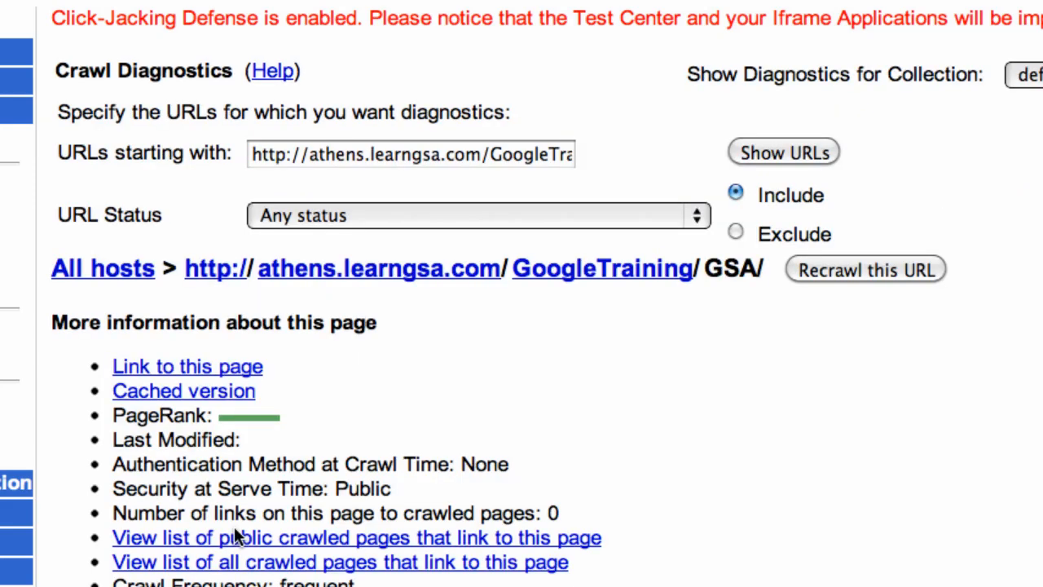
# - Compare the live page link with the cached version, then review the page's crawl history
pyautogui.click(221, 369)
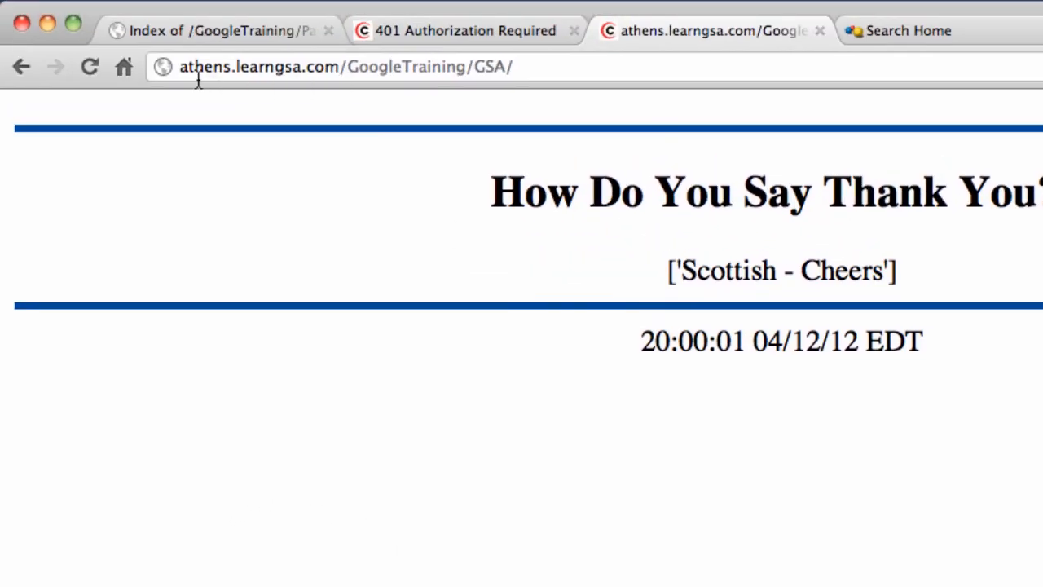
pyautogui.click(198, 67)
pyautogui.doubleClick(198, 66)
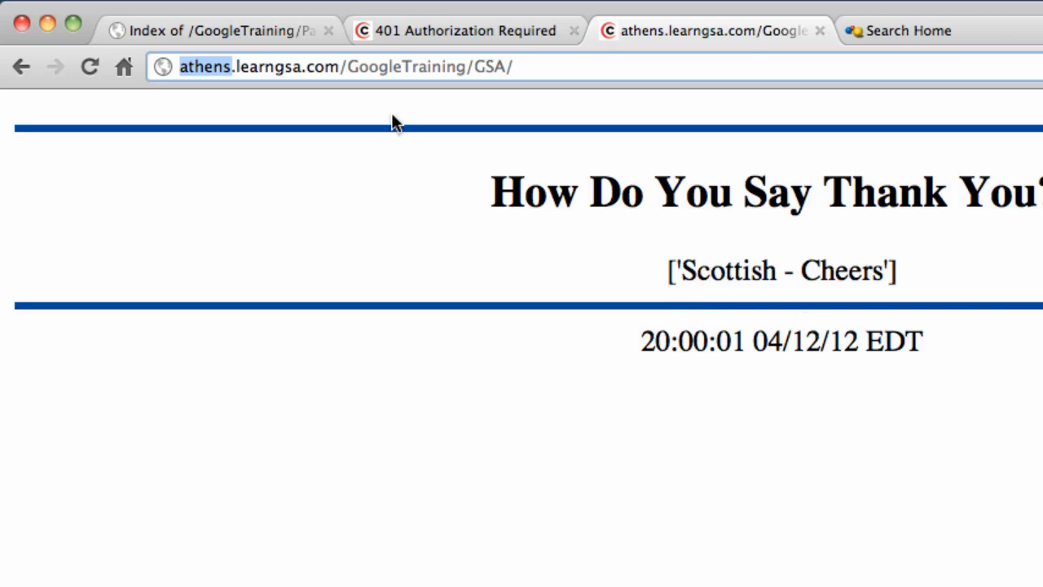
pyautogui.click(21, 68)
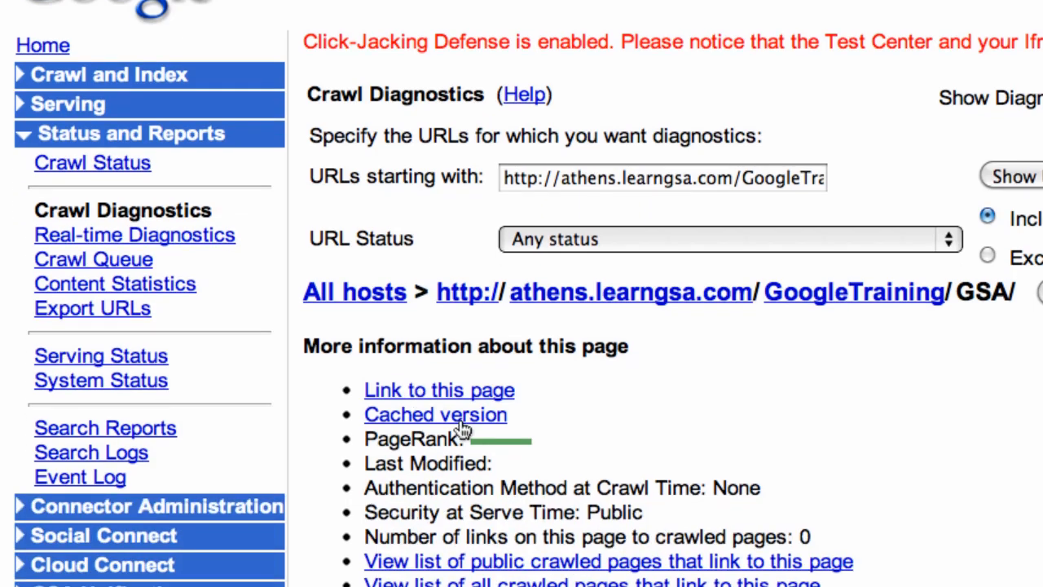
pyautogui.click(460, 416)
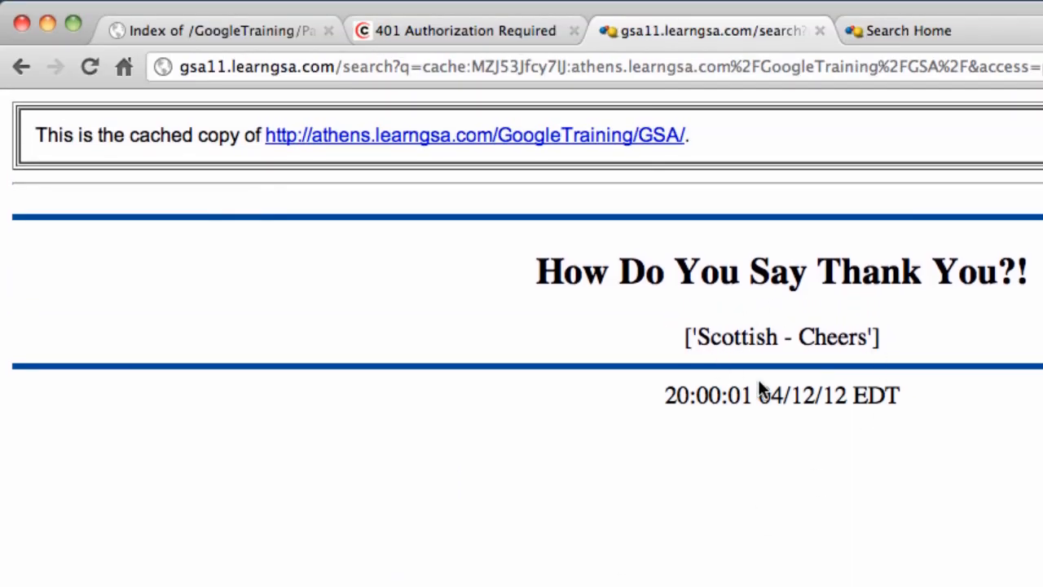
pyautogui.click(23, 69)
pyautogui.scroll(-3, 500, 298)
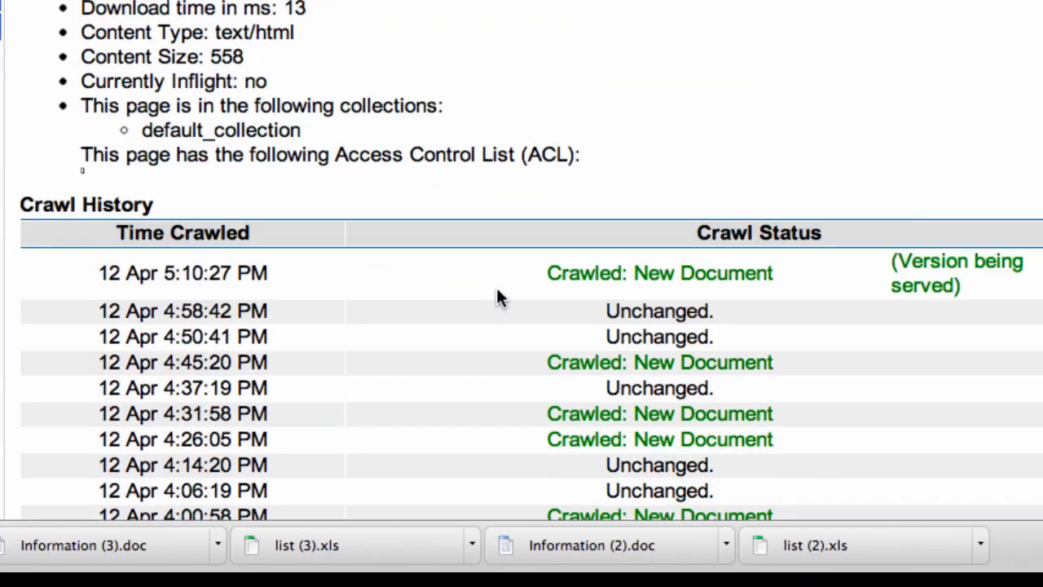
pyautogui.scroll(-3, 499, 298)
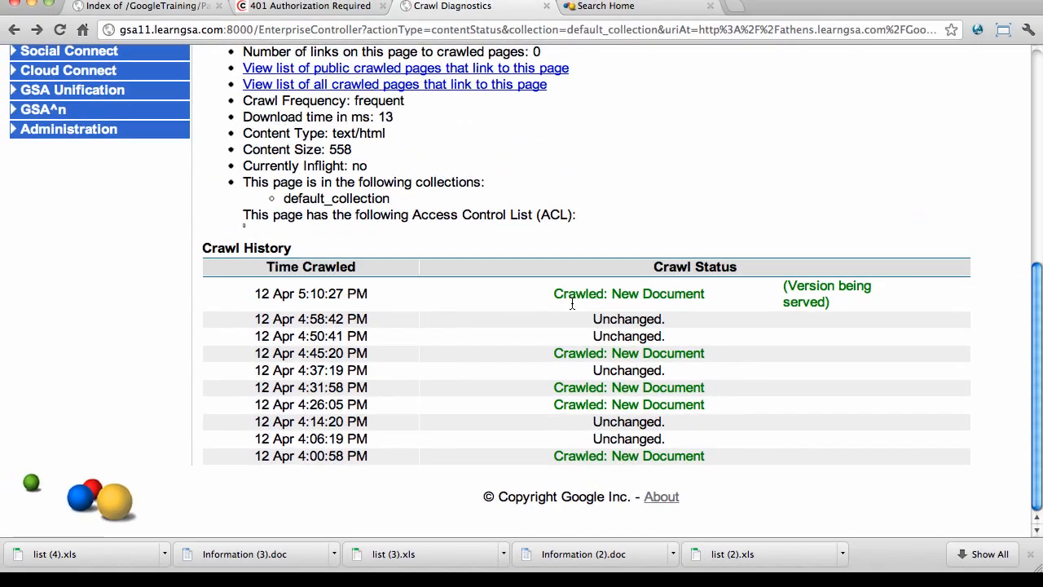
pyautogui.scroll(10, 571, 299)
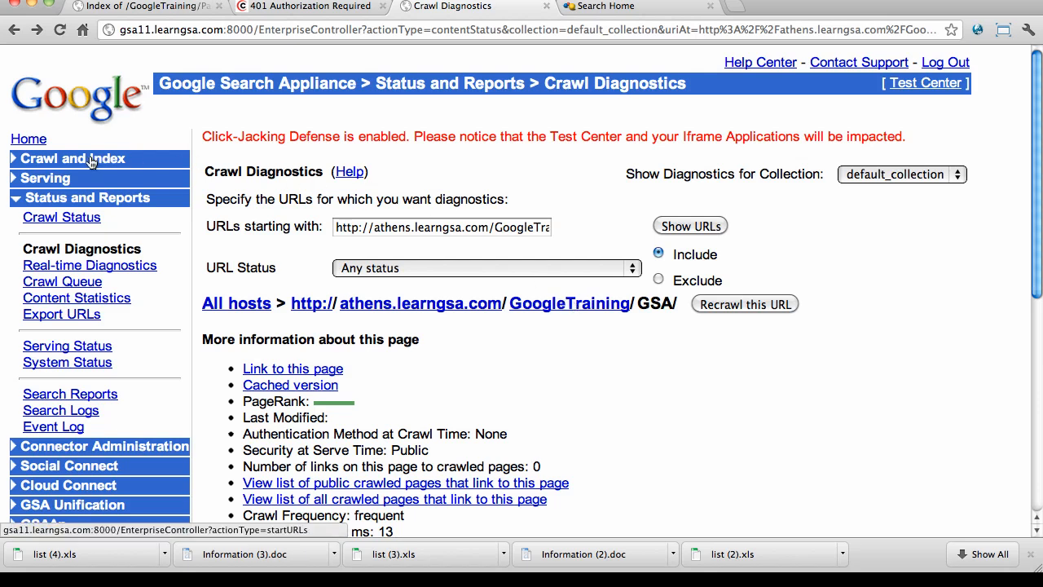
# - Search the appliance front end for 'thank you'
pyautogui.click(585, 22)
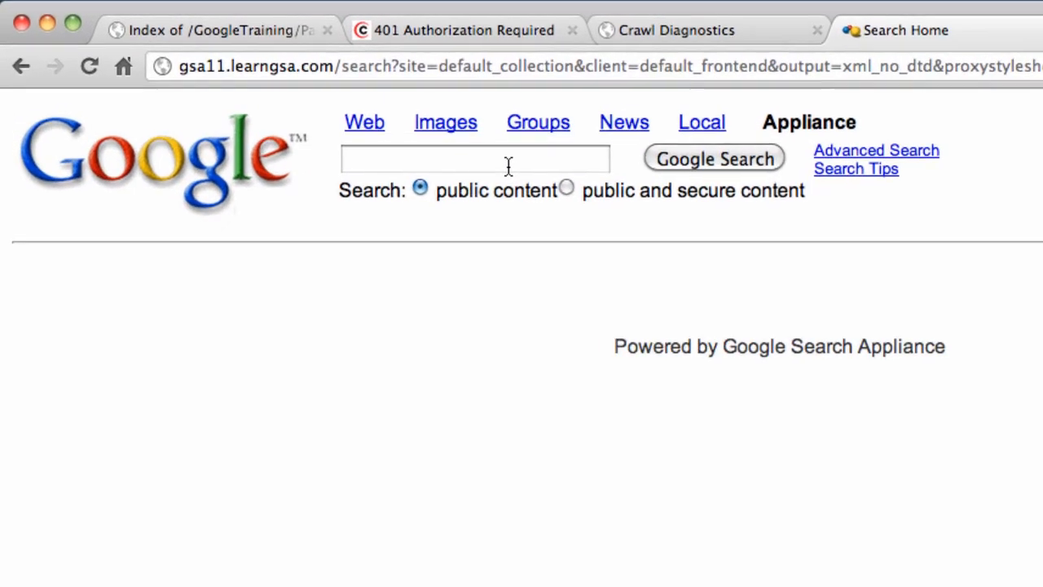
pyautogui.click(509, 165)
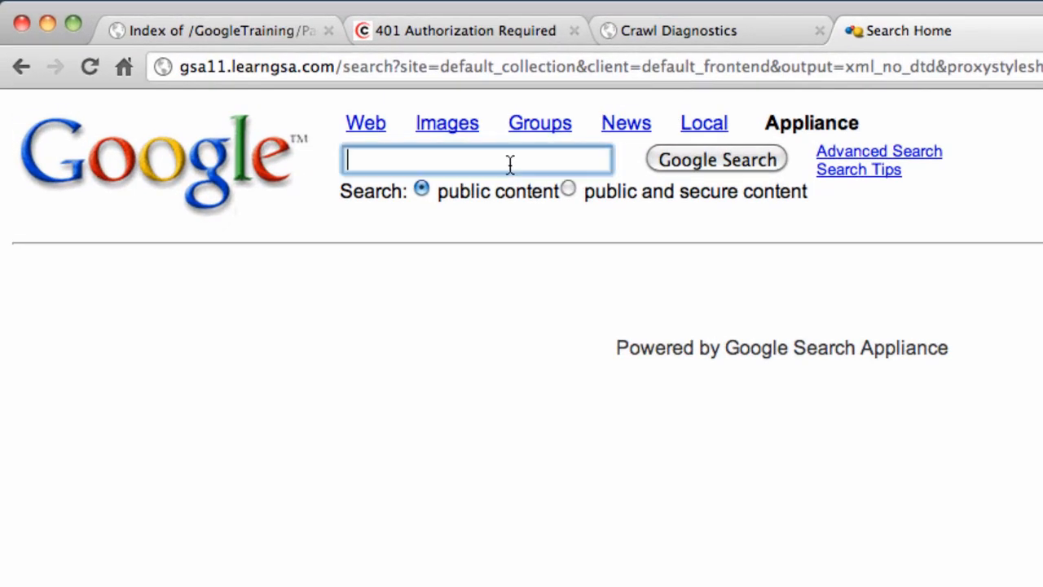
pyautogui.write('thank')
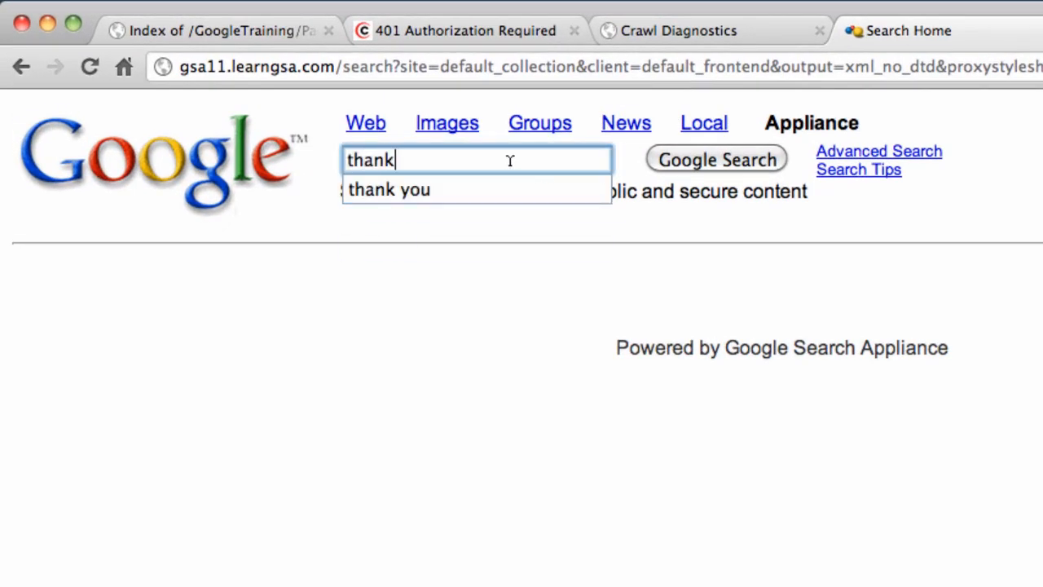
pyautogui.write(' you')
pyautogui.press('Return')
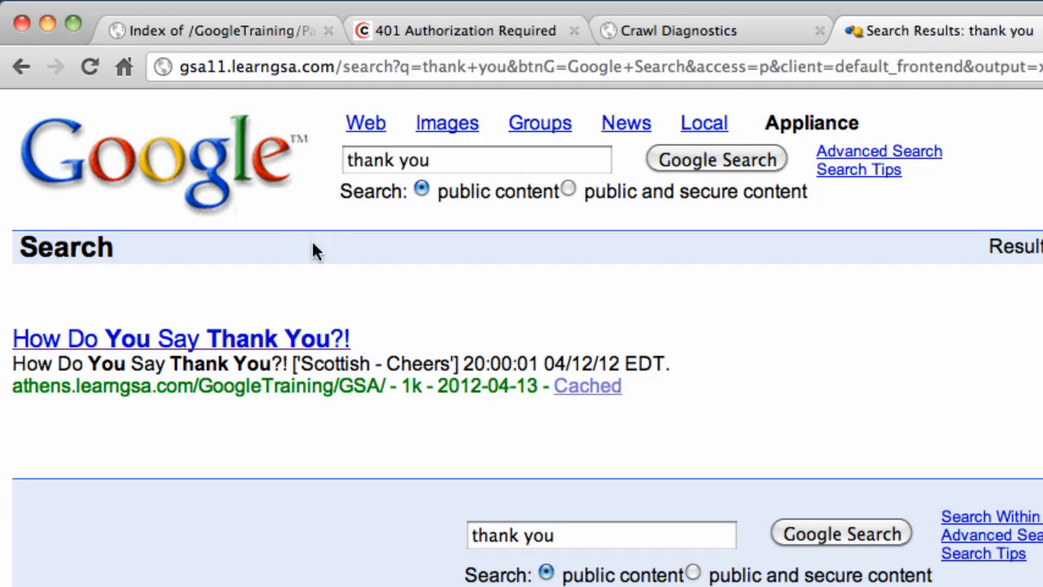
# - Open the How Do You Say Thank You?! result and its cached copy, comparing athens and gsa11 hosts
pyautogui.click(302, 341)
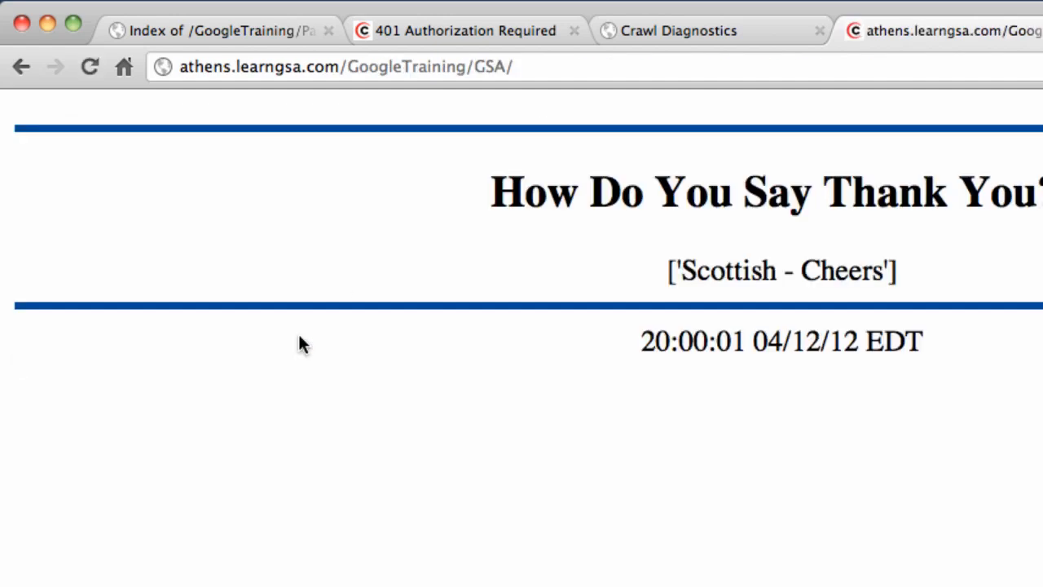
pyautogui.click(194, 67)
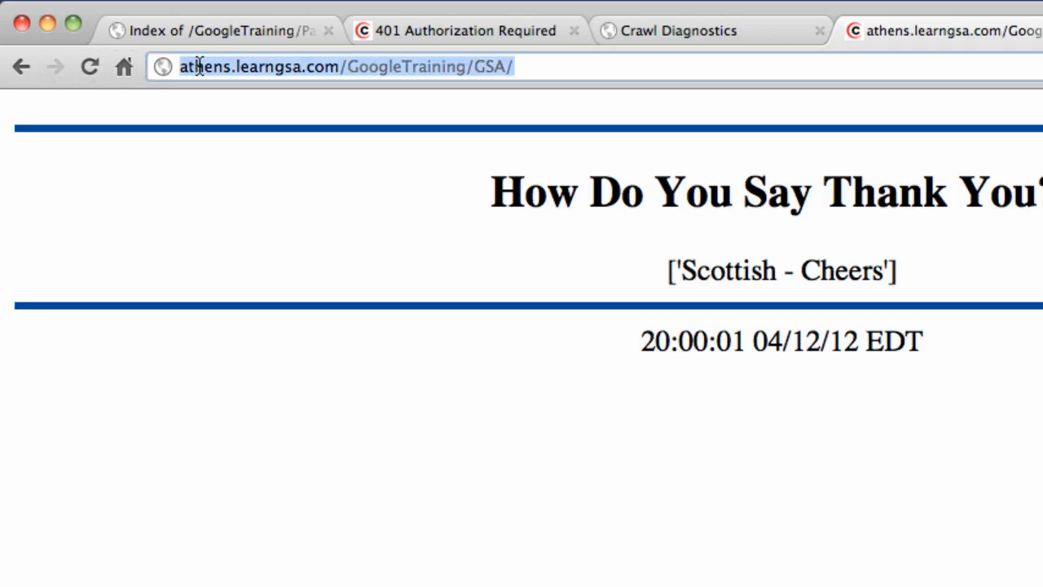
pyautogui.doubleClick(200, 67)
pyautogui.click(29, 68)
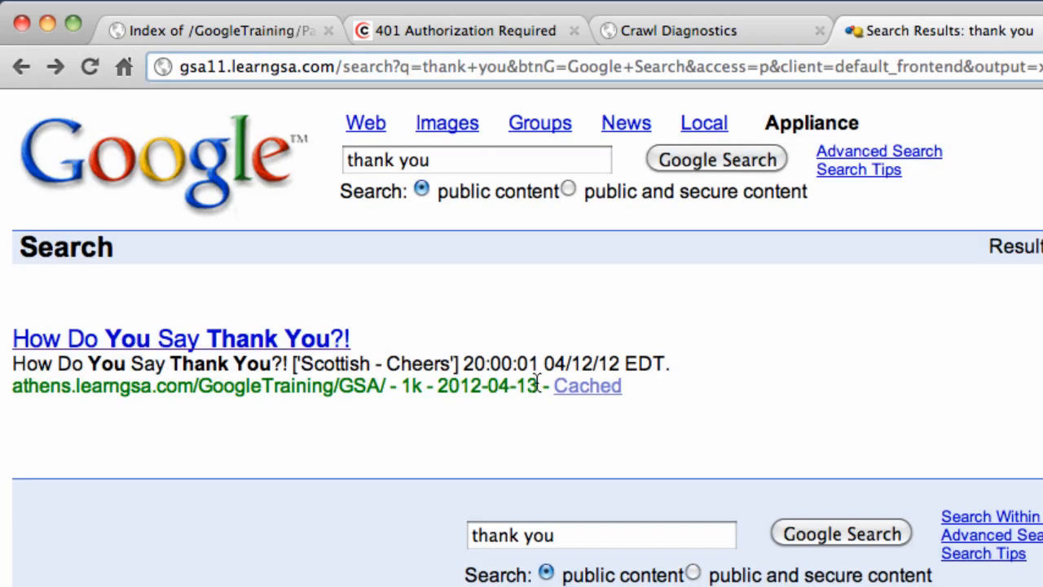
pyautogui.click(561, 388)
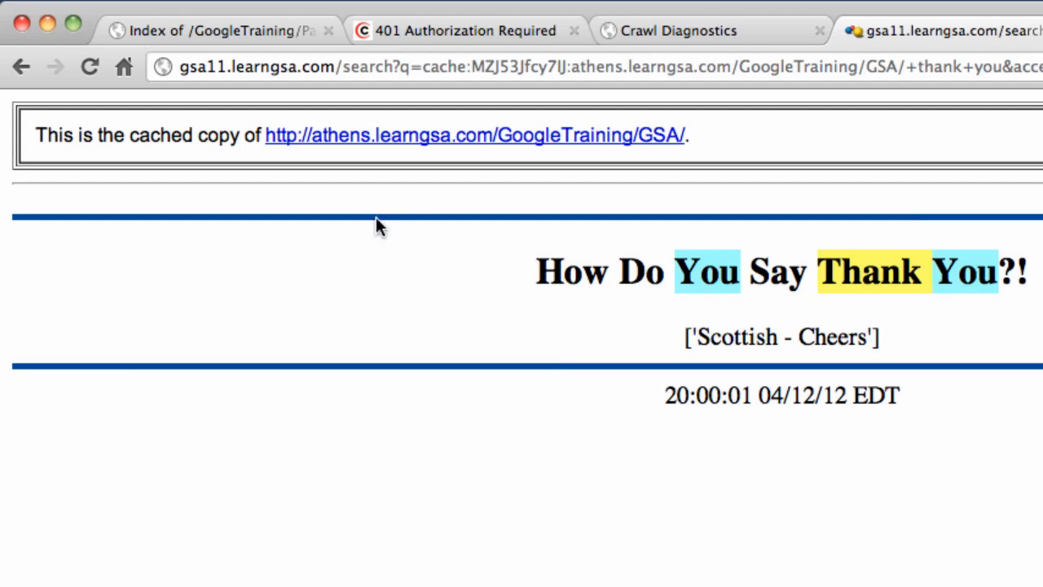
pyautogui.doubleClick(212, 67)
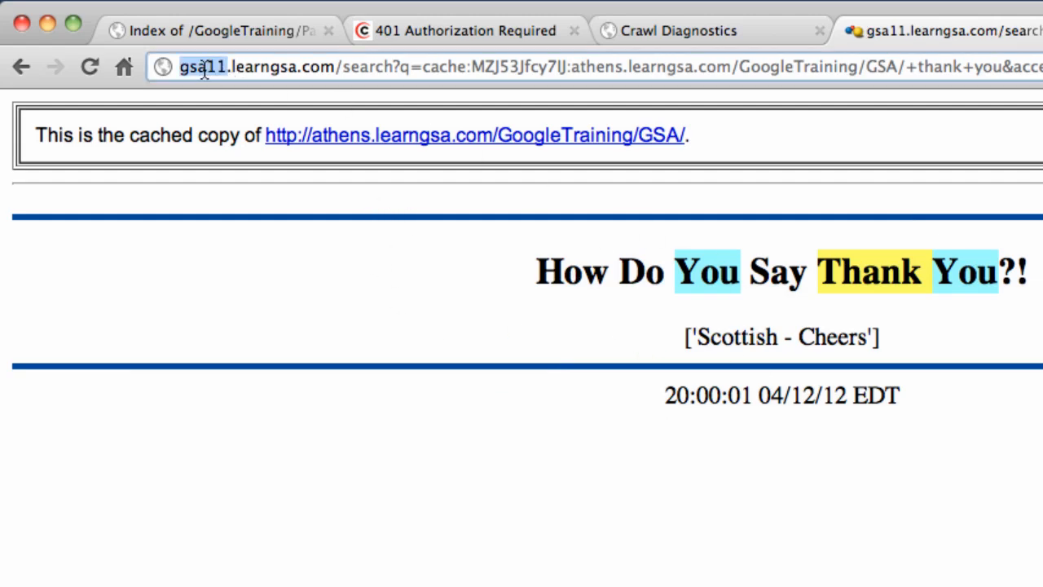
pyautogui.click(21, 67)
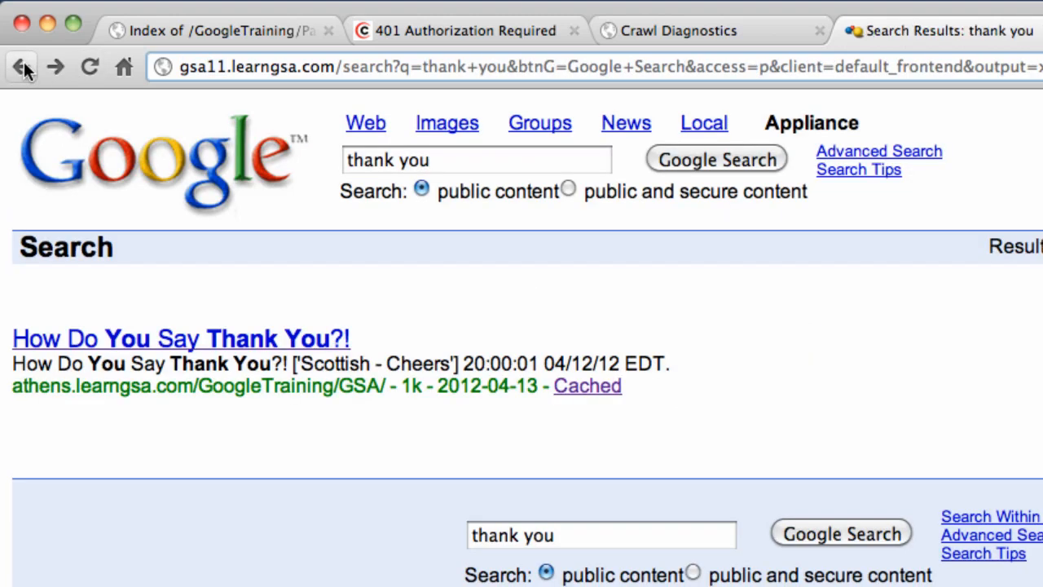
# - Run test searches for 'health' and then 'medical'
pyautogui.tripleClick(399, 159)
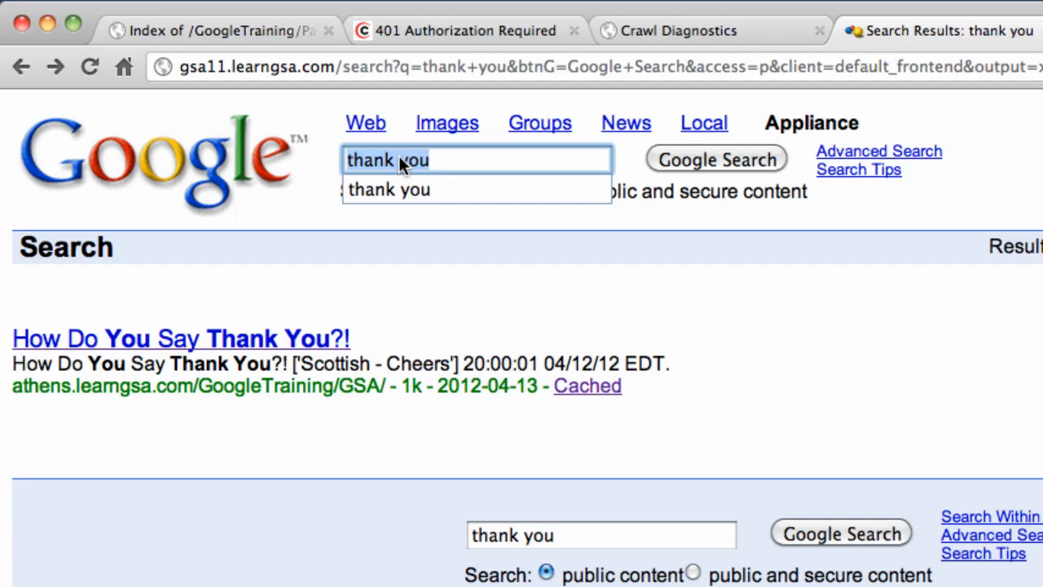
pyautogui.write('health')
pyautogui.press('Return')
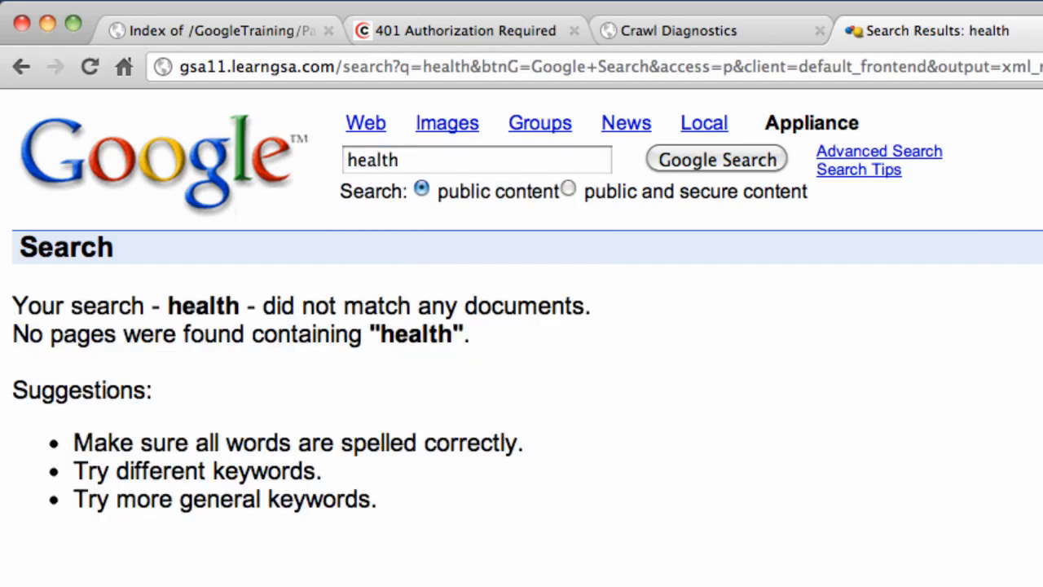
pyautogui.doubleClick(381, 159)
pyautogui.write('medical')
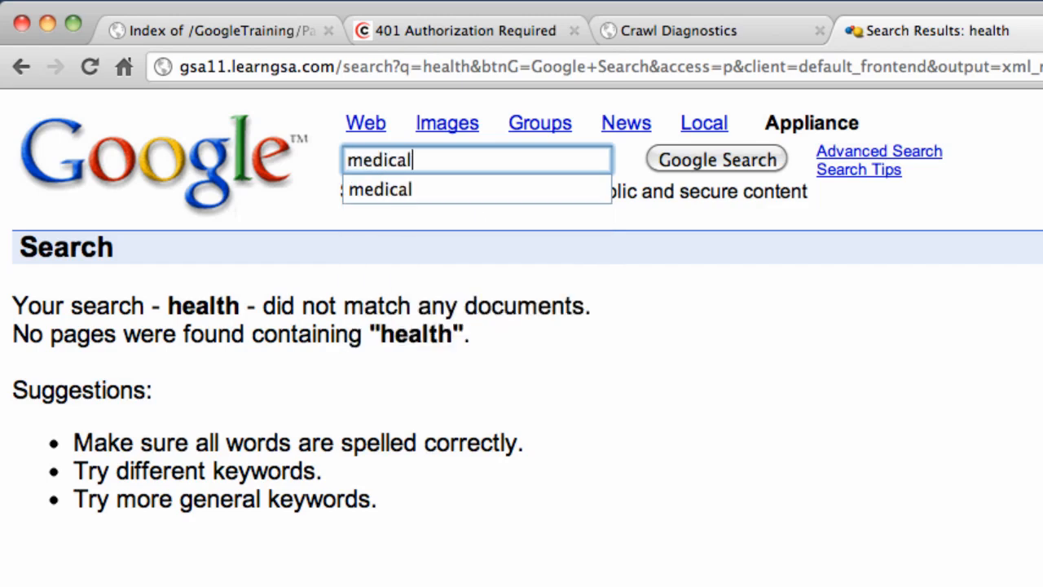
pyautogui.press('Return')
pyautogui.doubleClick(379, 158)
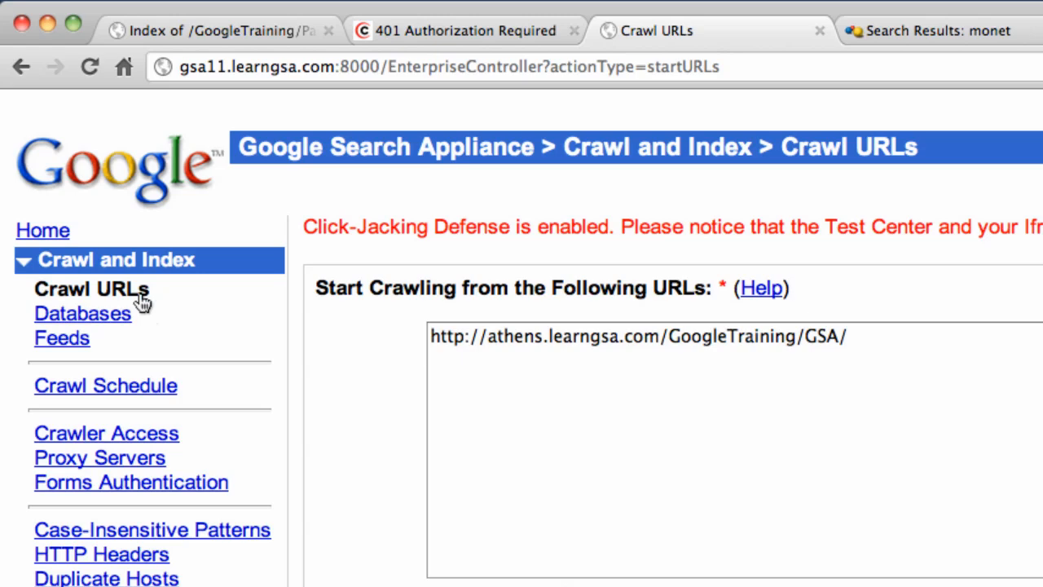
# - Paste the training URL list over the start URL and the follow pattern
pyautogui.tripleClick(612, 341)
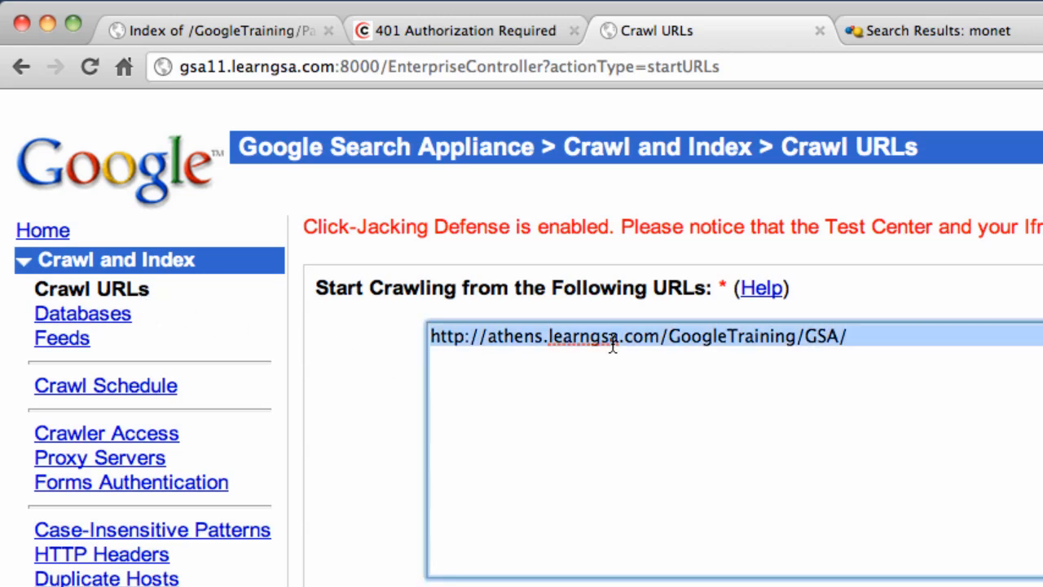
pyautogui.write('# ---  amsterdam content http://amsterdam.learngsa.com/GoogleTraining/Medical/ # # --- athens content http://athens.learngsa.com/GoogleTraining/Health/ # # --- frequent changes, metadata, and restricted content http://athens.learngsa.com/GoogleTraining/GSA/ http://athens.learngsa.com/GoogleTraining/Protected/ http://athens.learngsa.com/GoogleTraining/Restricted/Secure-a/')
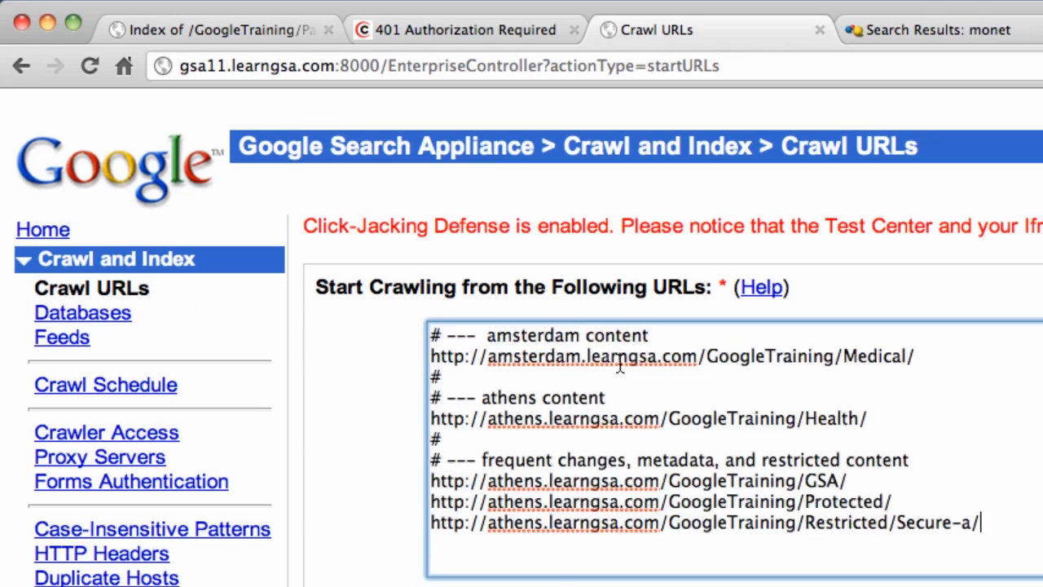
pyautogui.scroll(-4, 667, 578)
pyautogui.scroll(-3, 667, 579)
pyautogui.tripleClick(652, 419)
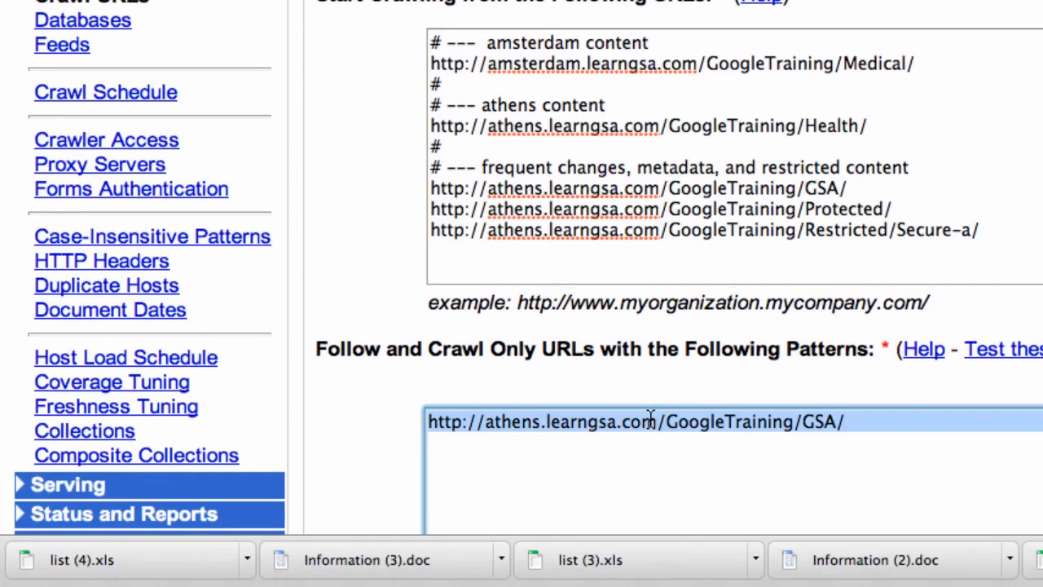
pyautogui.write('# ---  amsterdam content http://amsterdam.learngsa.com/GoogleTraining/Medical/ # # --- athens content http://athens.learngsa.com/GoogleTraining/Health/ # # --- frequent changes, metadata, and restricted content http://athens.learngsa.com/GoogleTraining/GSA/ http://athens.learngsa.com/GoogleTraining/Protected/ http://athens.learngsa.com/GoogleTraining/Restricted/Secure-a/')
# - Review the pasted list's amsterdam and athens hosts on the Health, GSA, Protected and Restricted lines
pyautogui.scroll(2, 670, 497)
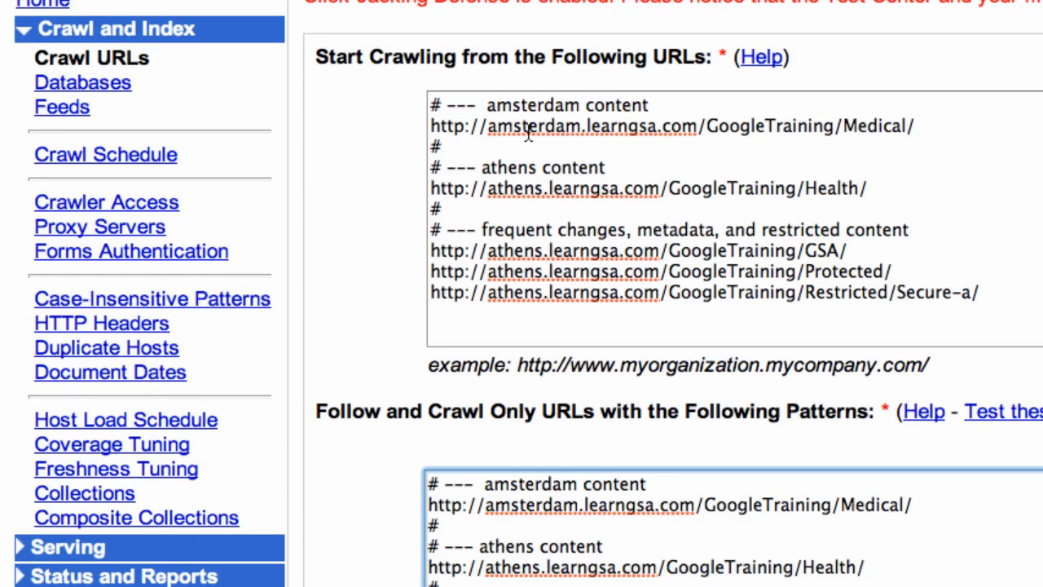
pyautogui.doubleClick(526, 127)
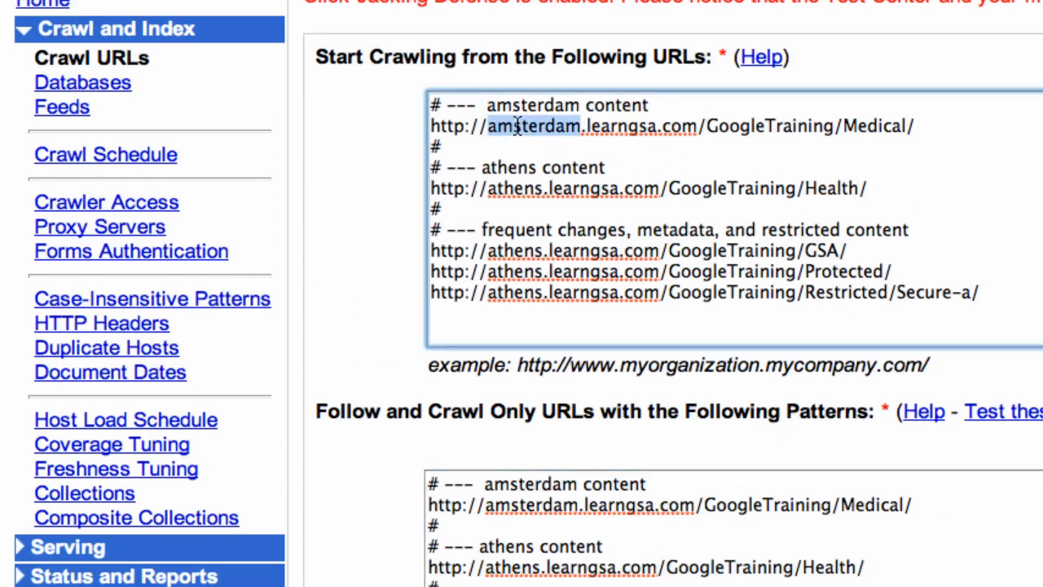
pyautogui.doubleClick(516, 190)
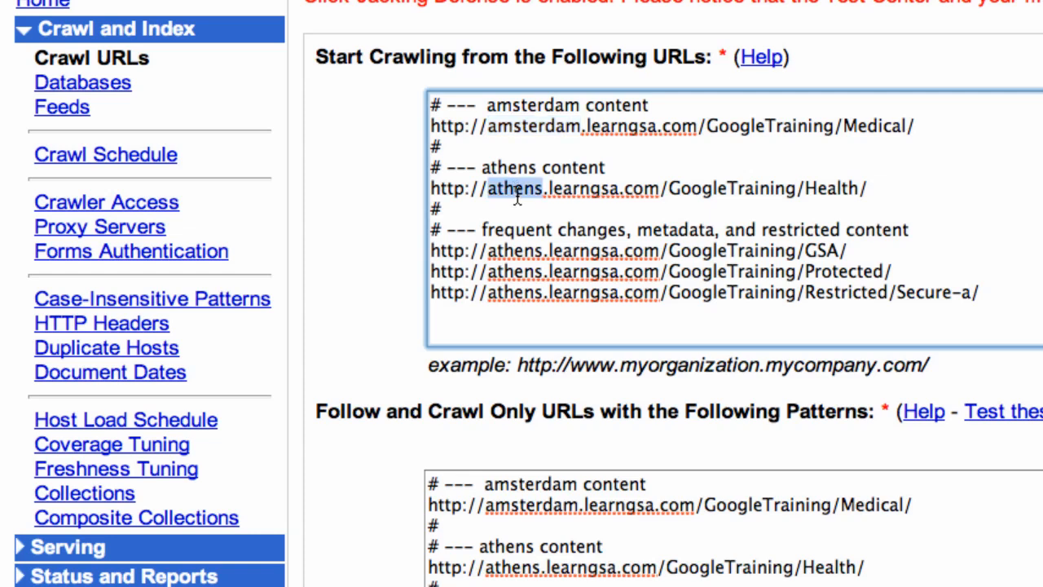
pyautogui.doubleClick(519, 250)
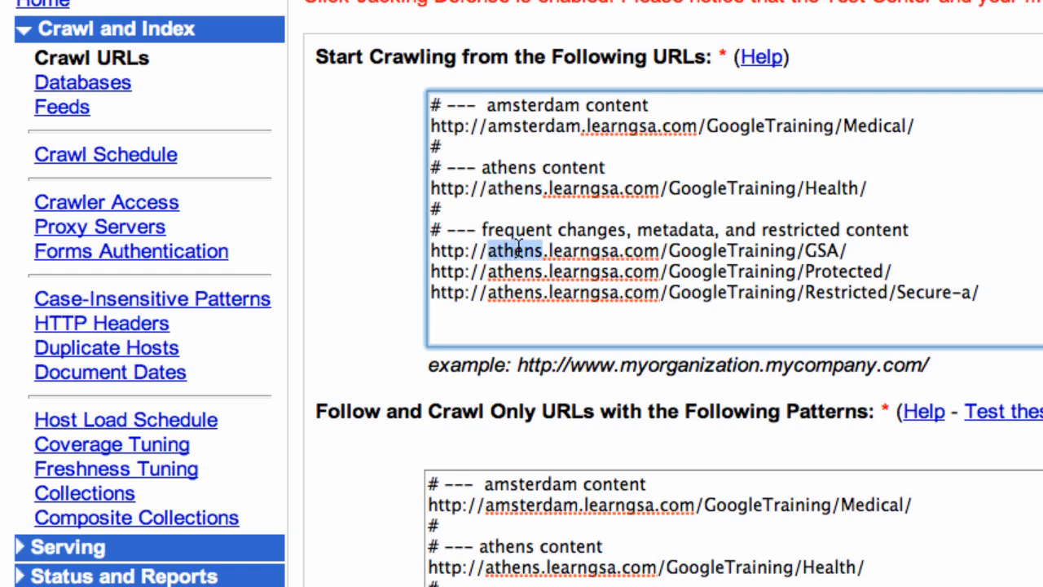
pyautogui.doubleClick(519, 272)
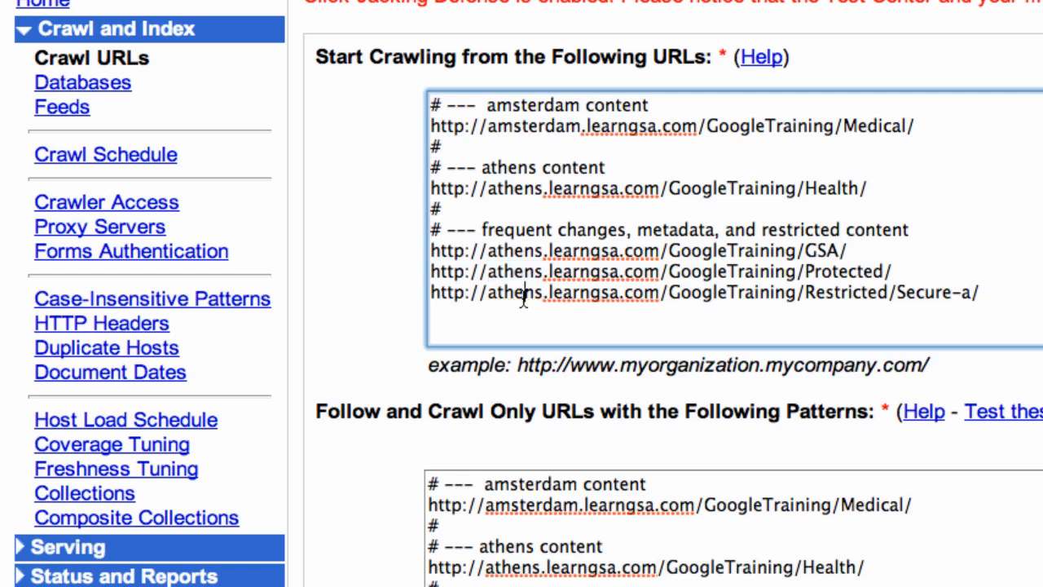
pyautogui.doubleClick(522, 293)
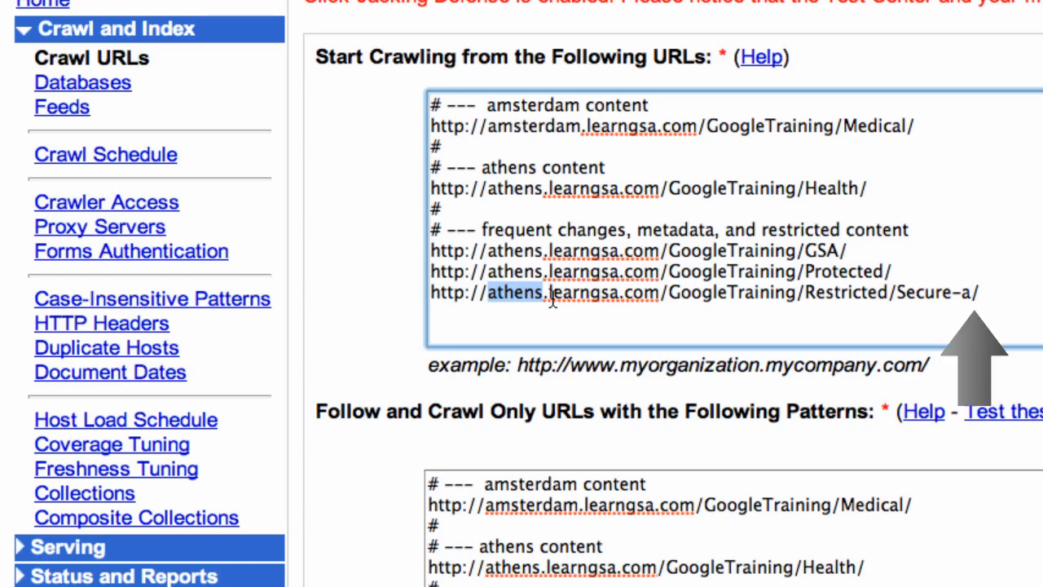
# - Check the /_layouts/ Do Not Crawl pattern and save the URLs to Crawl settings
pyautogui.scroll(-6, 996, 310)
pyautogui.scroll(-4, 1014, 167)
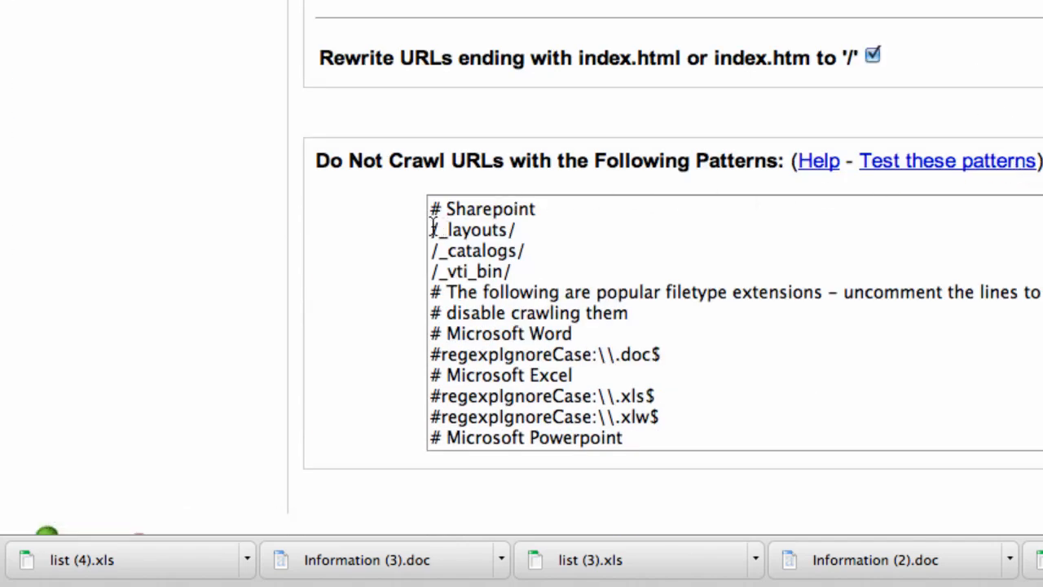
pyautogui.moveTo(431, 230); pyautogui.dragTo(524, 229)
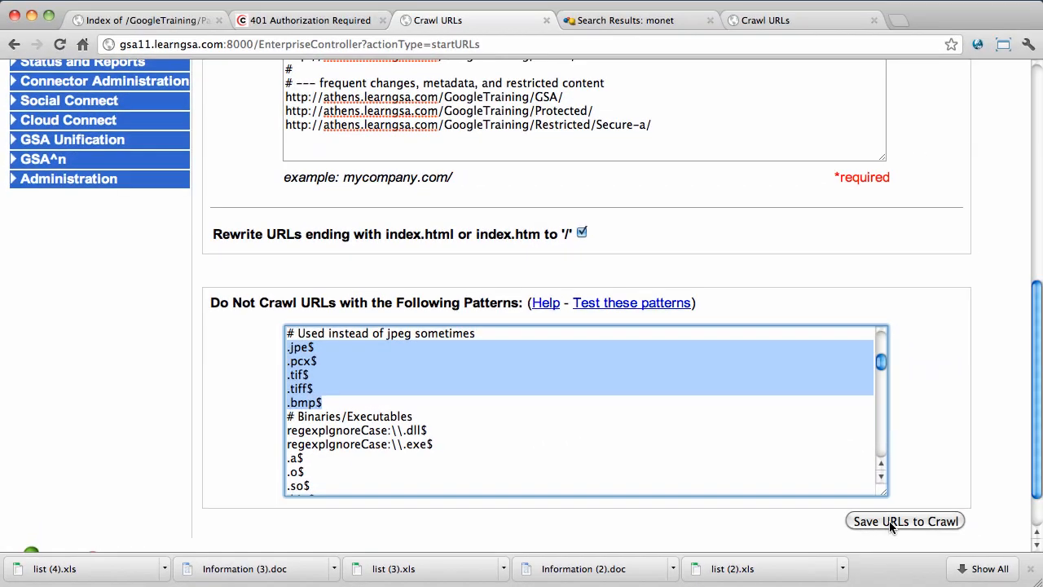
pyautogui.click(891, 523)
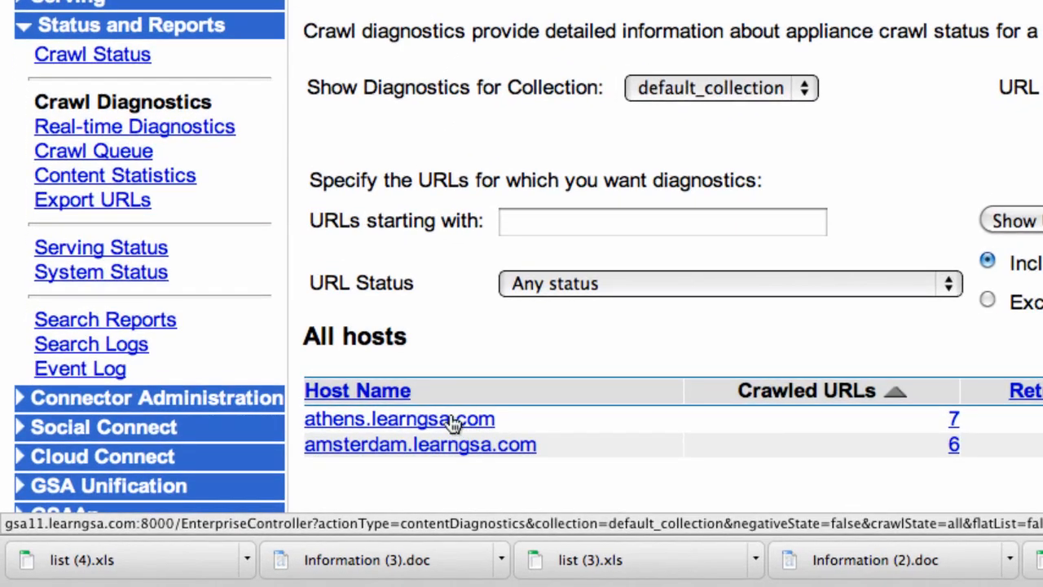
# - Filter Crawl Diagnostics to the amsterdam.learngsa.com host's file view and refresh the page
pyautogui.click(454, 445)
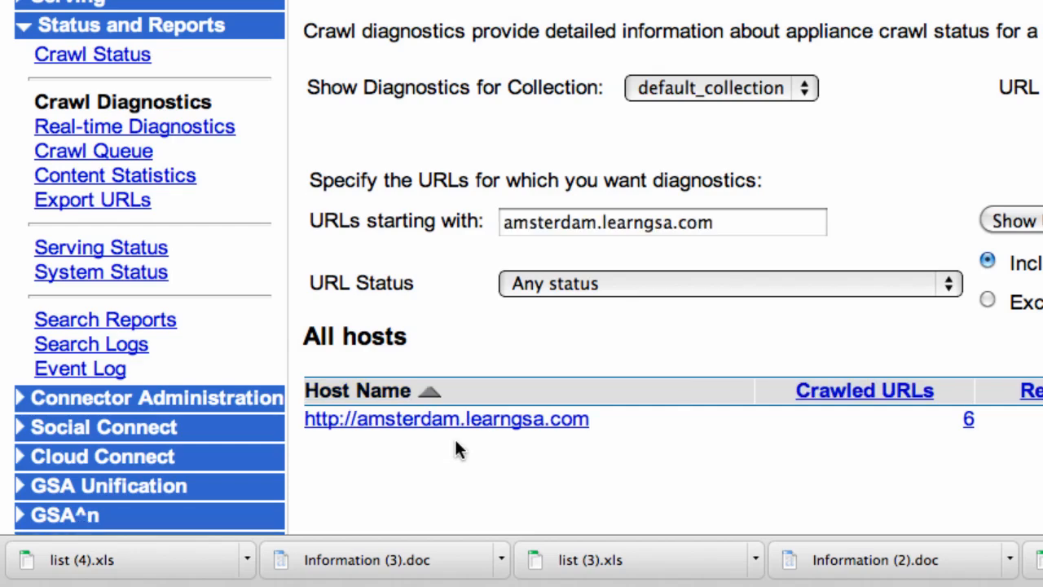
pyautogui.click(469, 418)
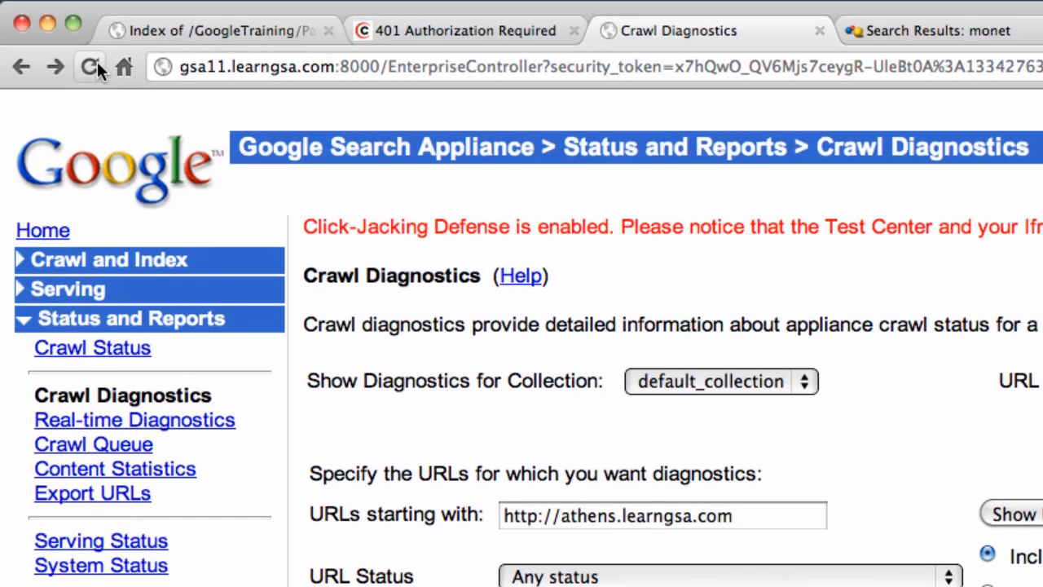
pyautogui.click(95, 63)
# - Open the Health folder, which has 1 error, and find the nonworking page's 404 error
pyautogui.scroll(-2, 356, 458)
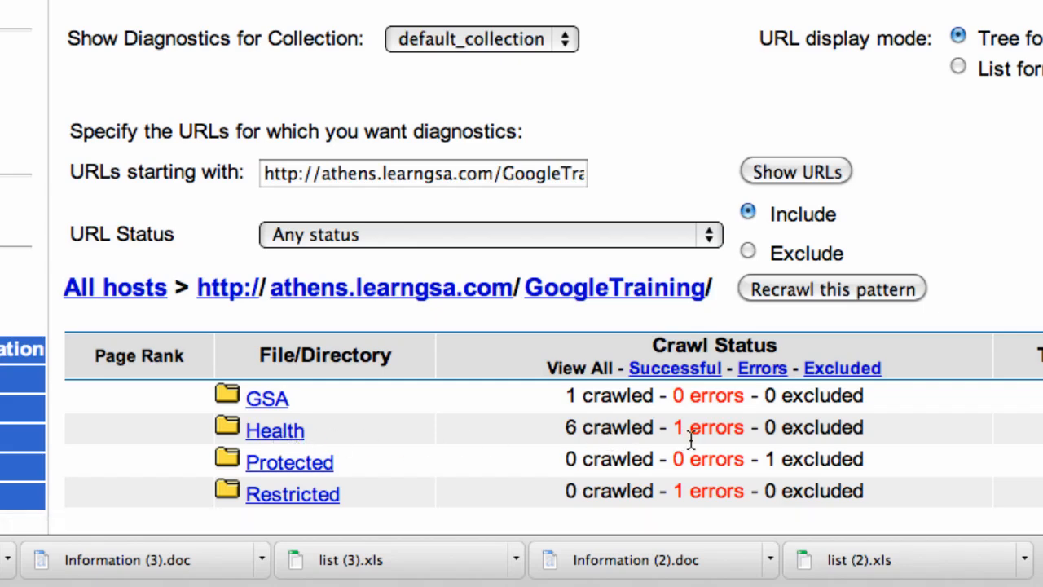
pyautogui.moveTo(676, 432); pyautogui.dragTo(747, 429)
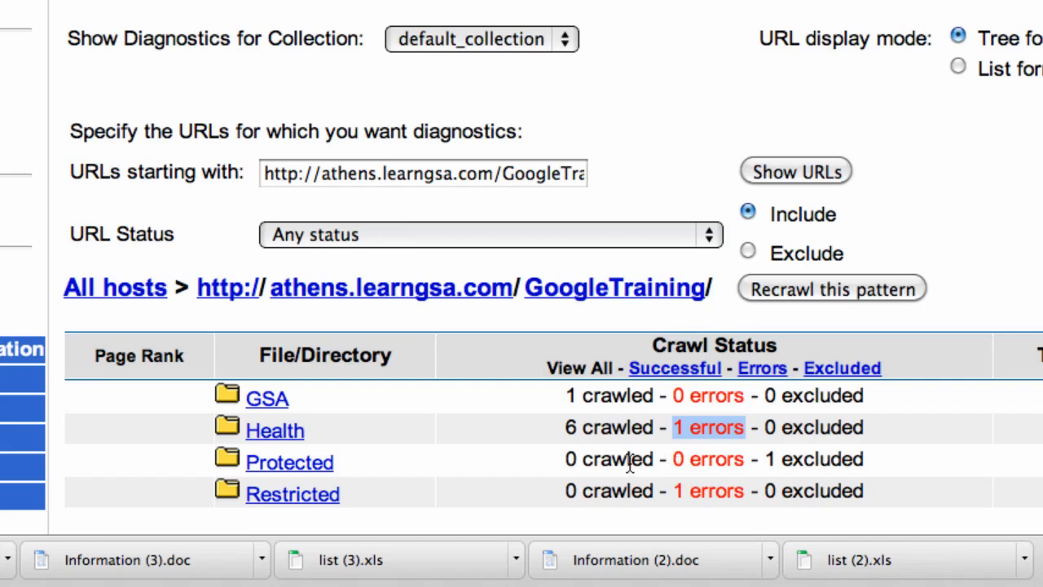
pyautogui.moveTo(569, 462); pyautogui.dragTo(762, 461)
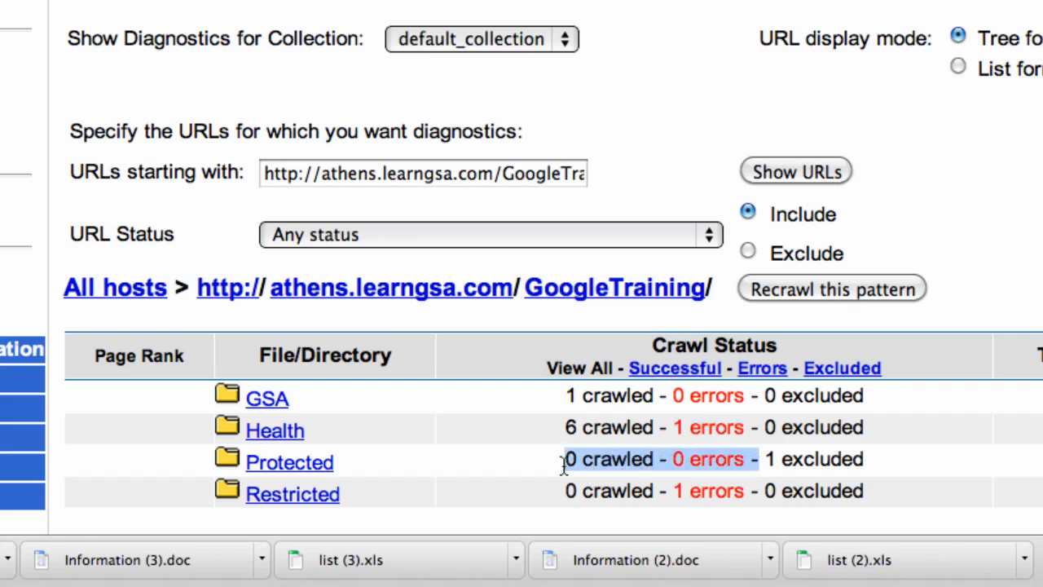
pyautogui.click(277, 430)
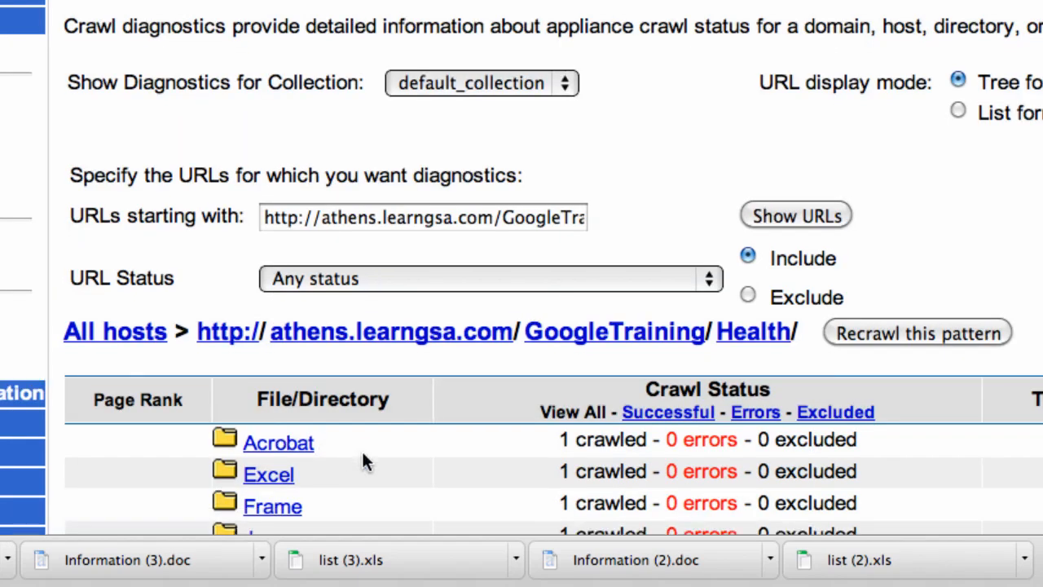
pyautogui.scroll(-5, 363, 457)
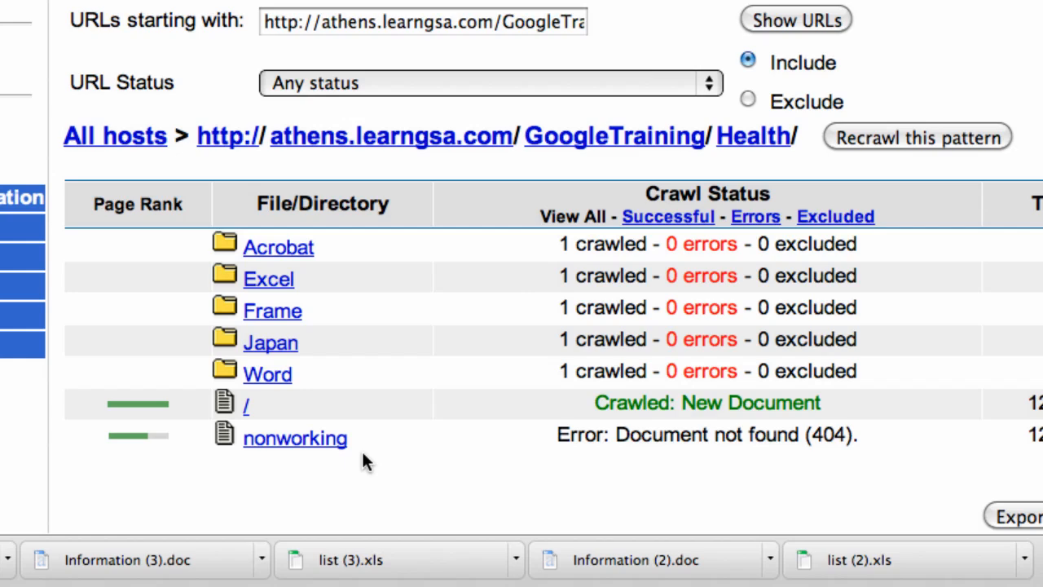
pyautogui.moveTo(557, 435); pyautogui.dragTo(877, 438)
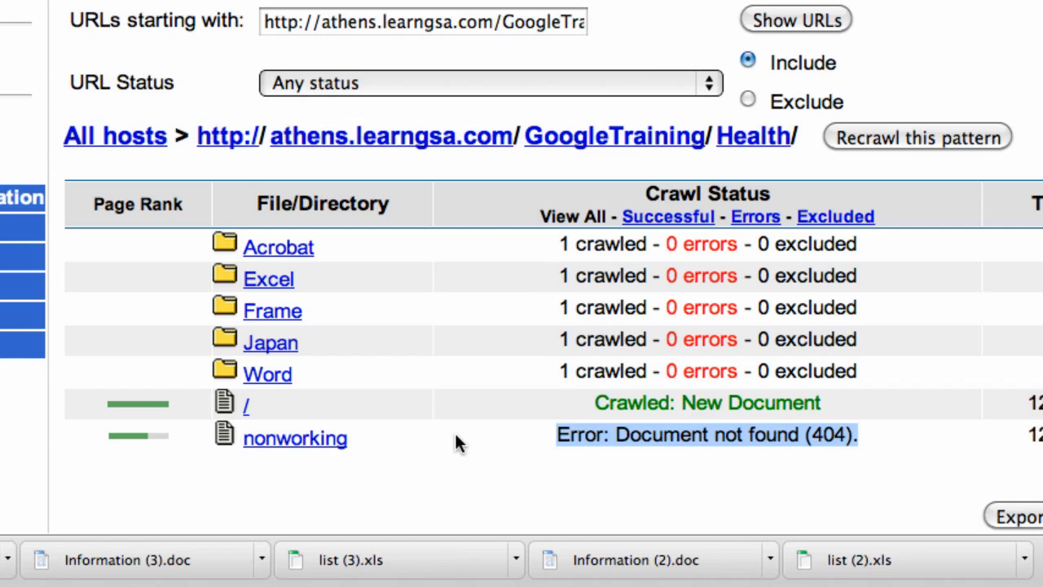
# - Open the Excel folder and view the cached copy of list.xls
pyautogui.click(273, 282)
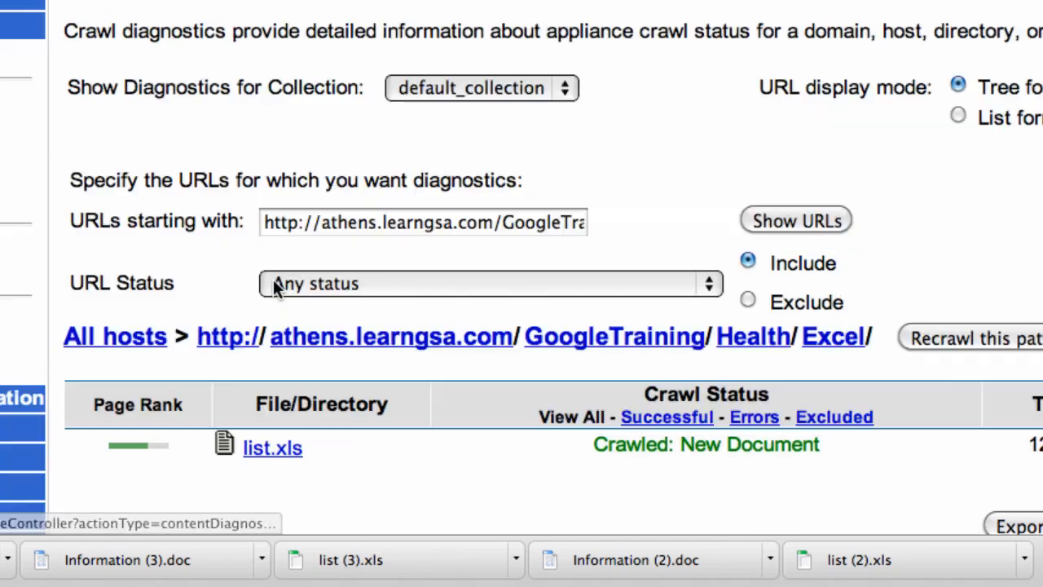
pyautogui.click(272, 450)
pyautogui.scroll(-2, 274, 392)
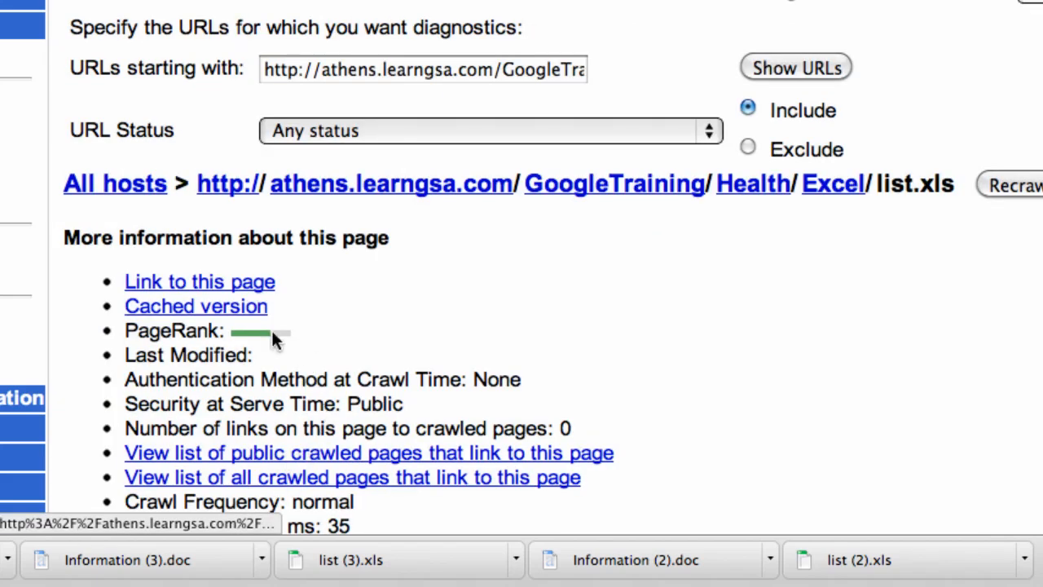
pyautogui.click(213, 308)
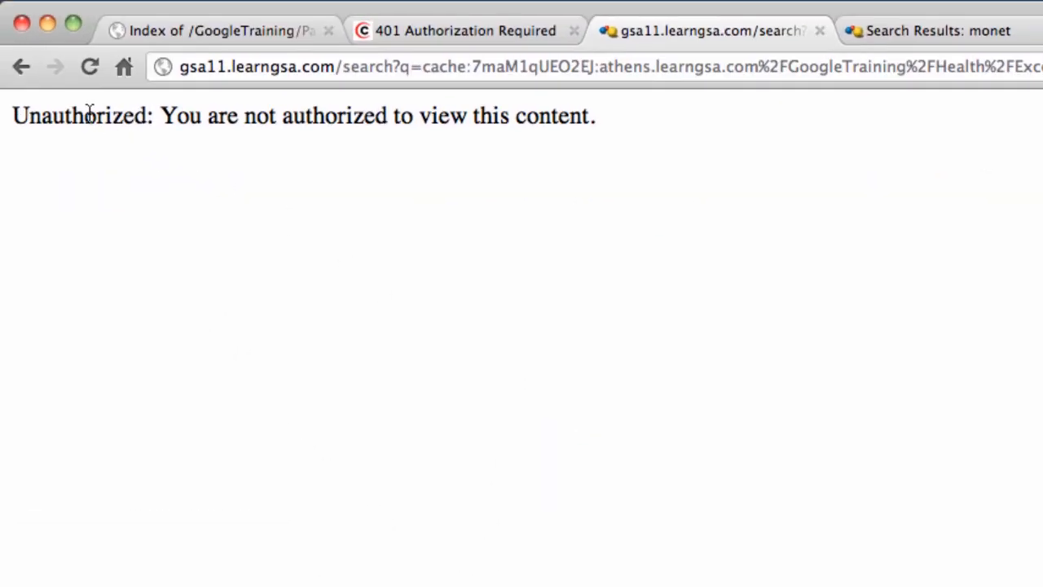
pyautogui.click(22, 70)
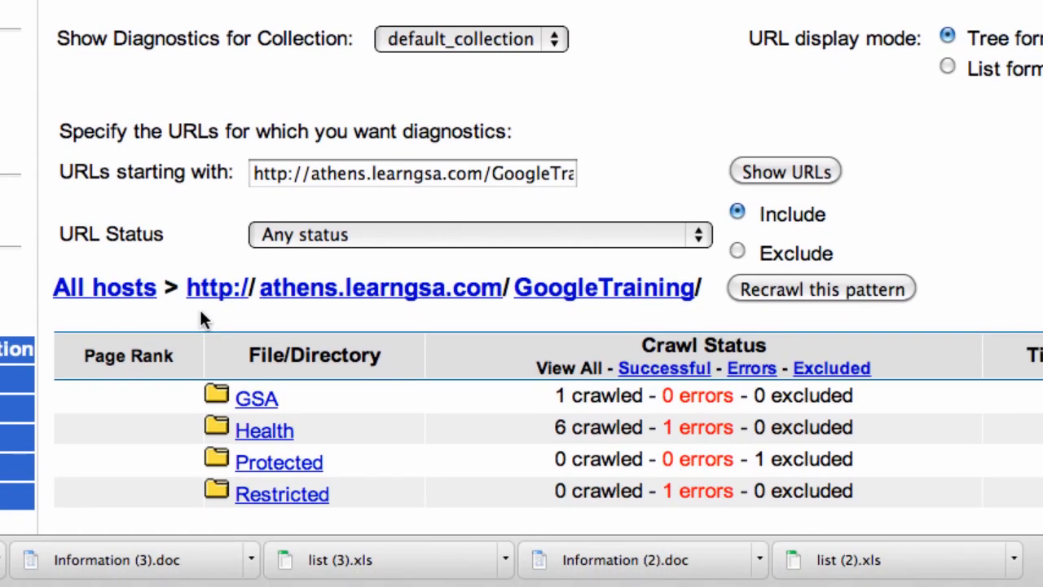
# - Open Protected, then Restricted > Secure-a, confirm its authentication failure, and select its URL
pyautogui.click(245, 465)
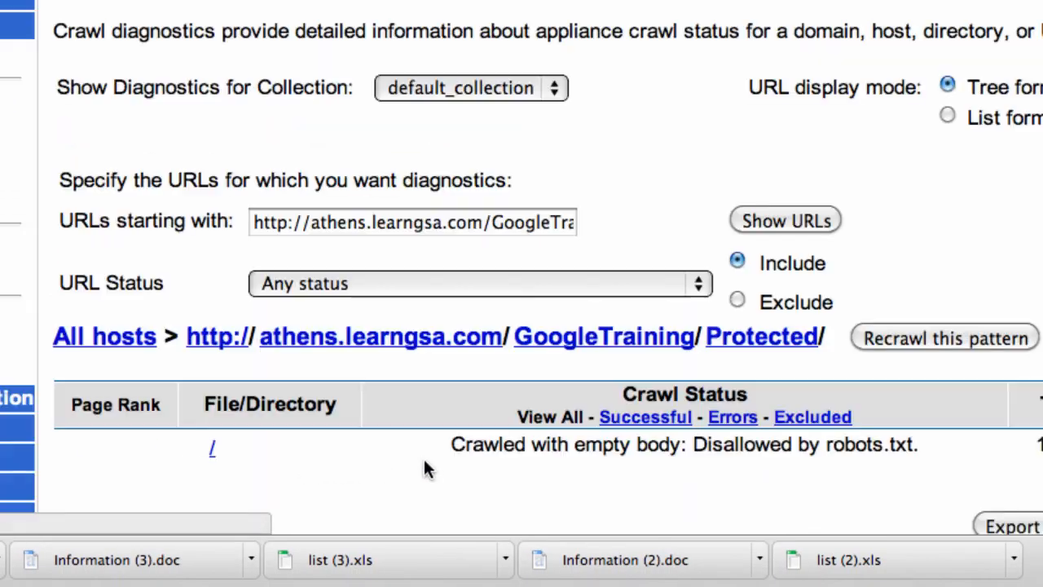
pyautogui.moveTo(453, 444); pyautogui.dragTo(937, 446)
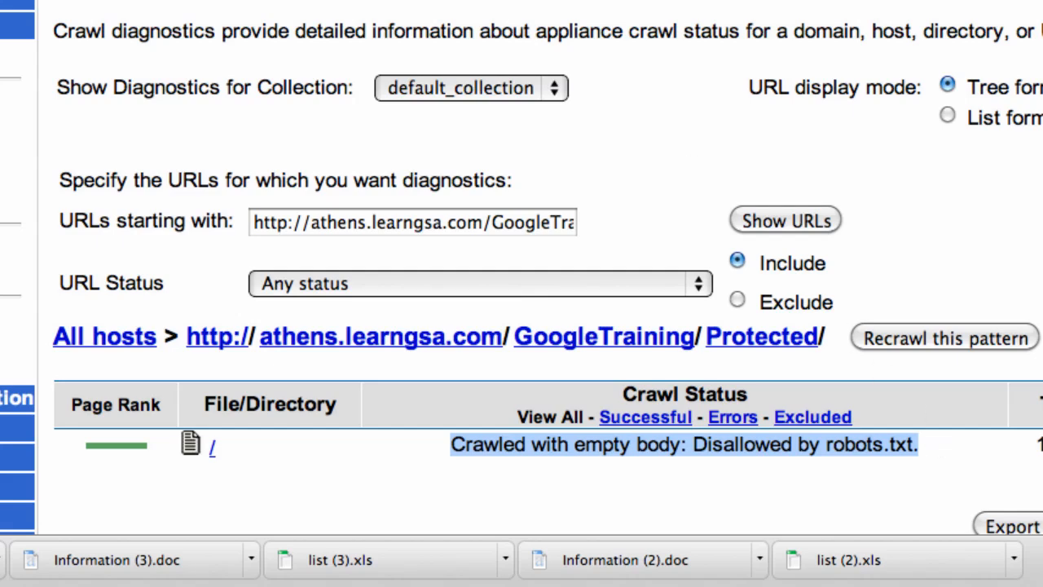
pyautogui.press('super+Left')
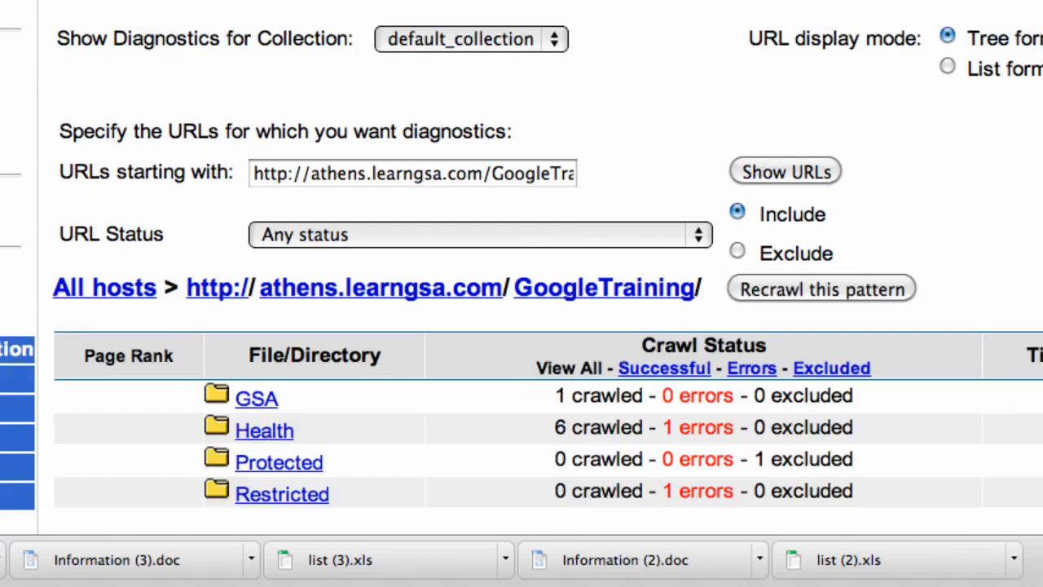
pyautogui.click(302, 489)
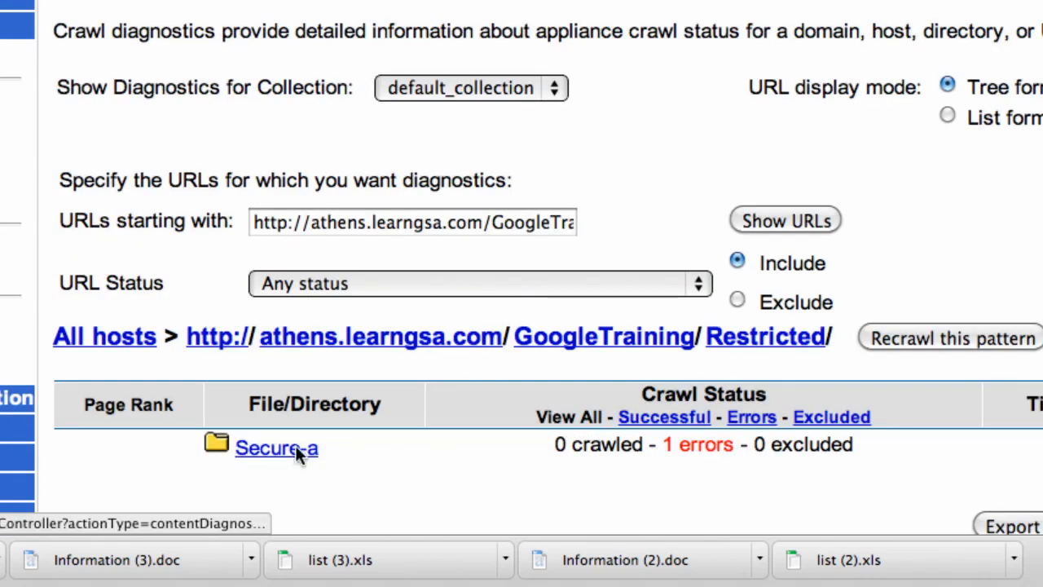
pyautogui.click(297, 448)
pyautogui.moveTo(546, 446); pyautogui.dragTo(855, 448)
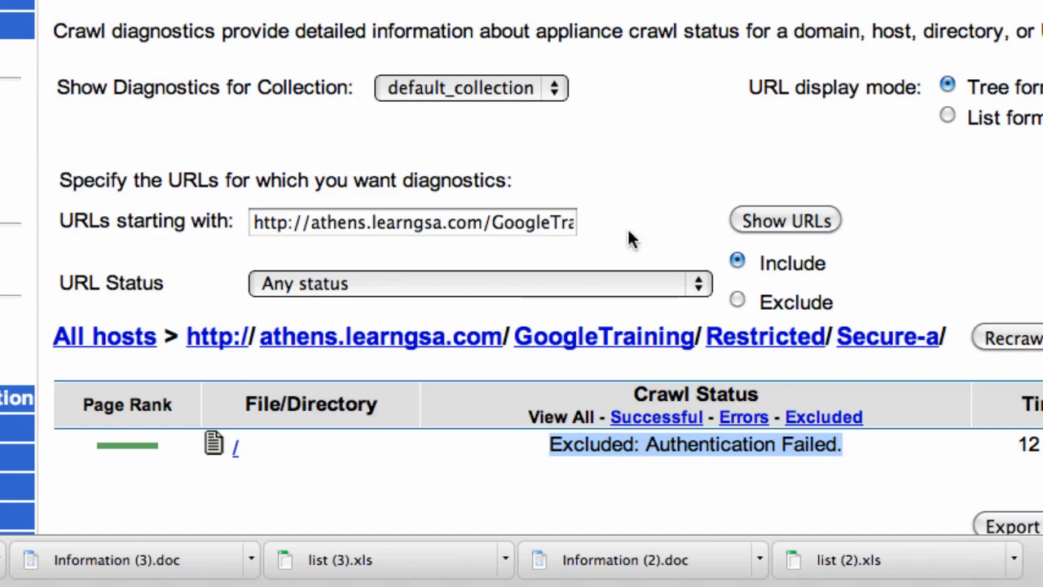
pyautogui.tripleClick(535, 222)
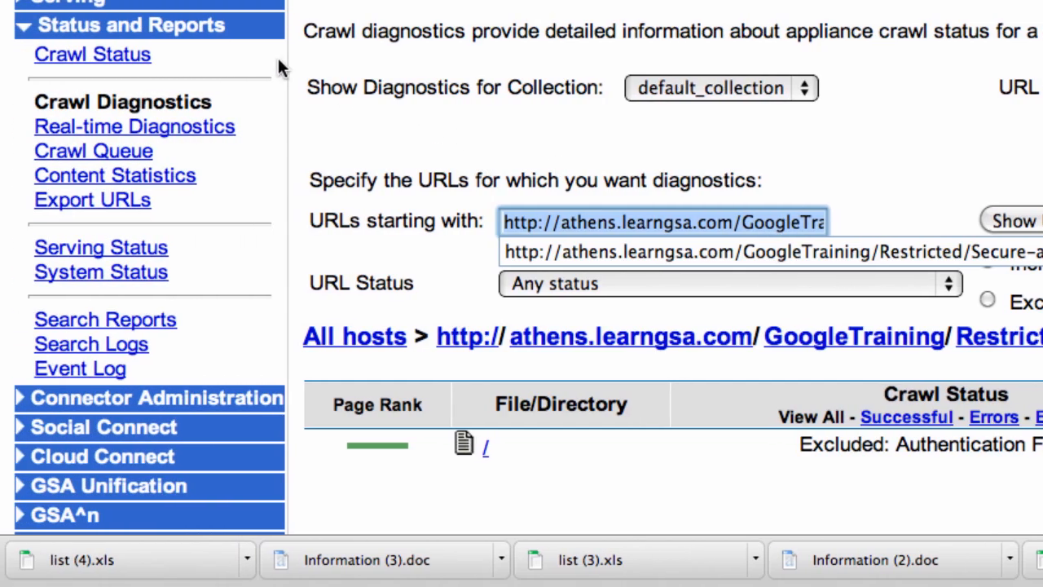
# - Paste the Secure-a URL into Real-time Diagnostics, fetch its headers, and review the 401 response
pyautogui.click(71, 129)
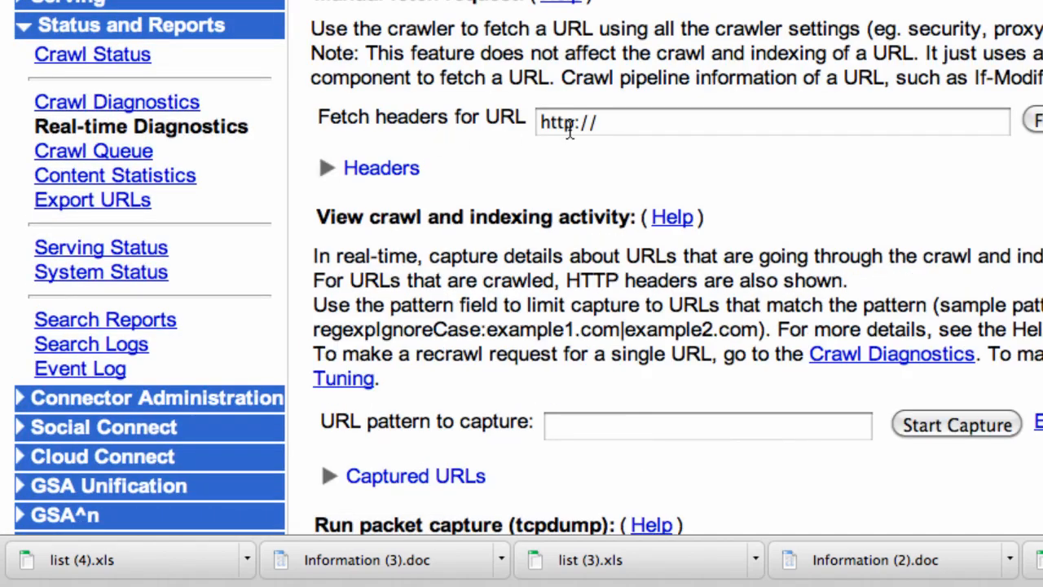
pyautogui.click(583, 120)
pyautogui.press('super+v')
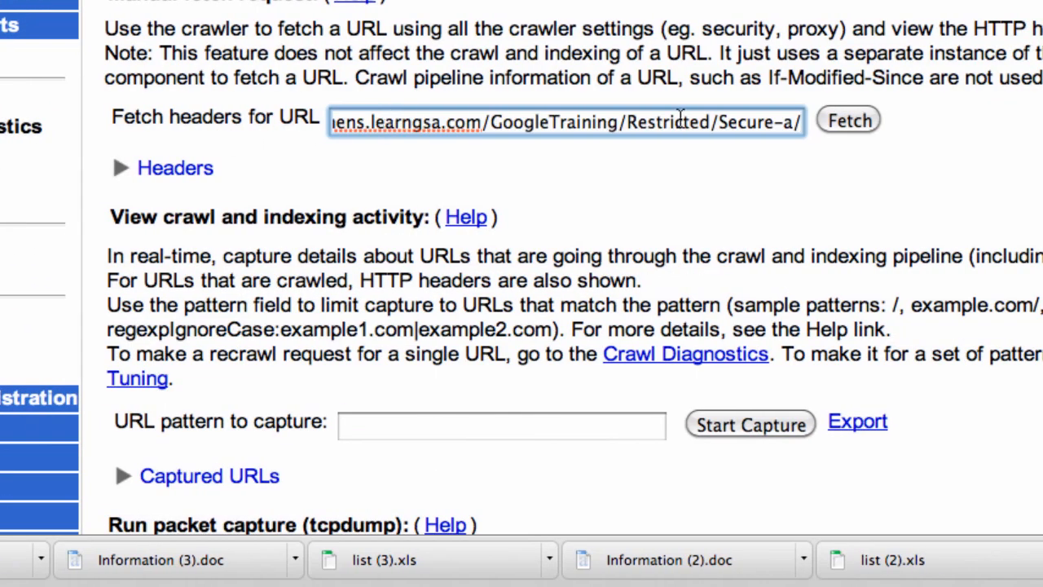
pyautogui.click(845, 121)
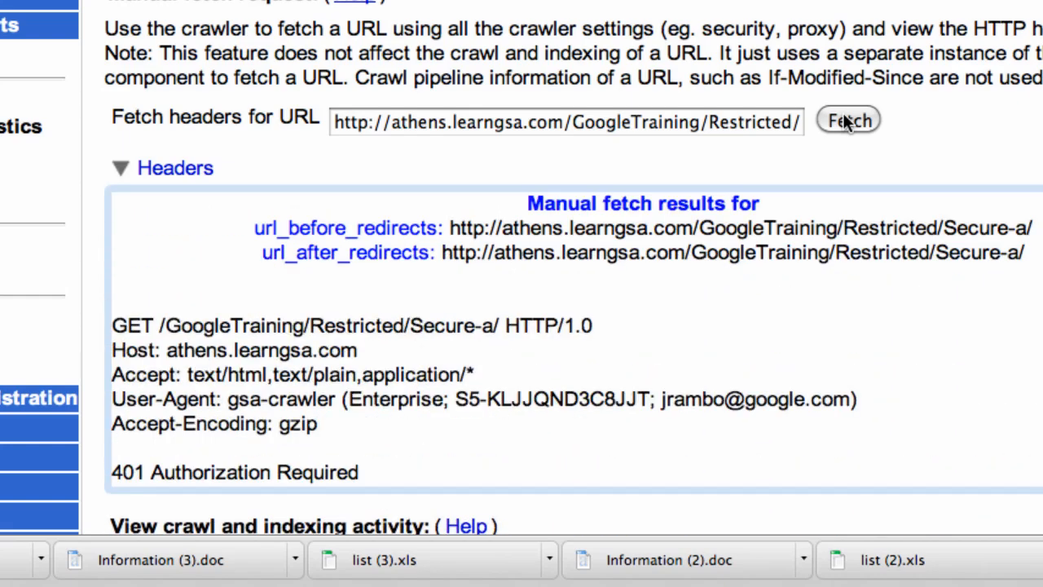
pyautogui.scroll(-3, 228, 290)
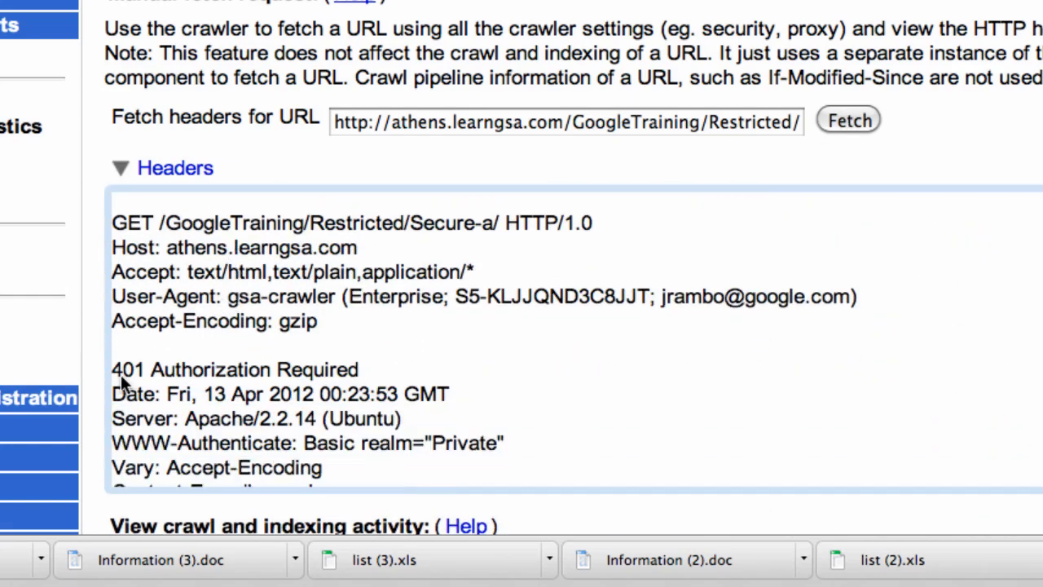
pyautogui.moveTo(114, 371); pyautogui.dragTo(375, 368)
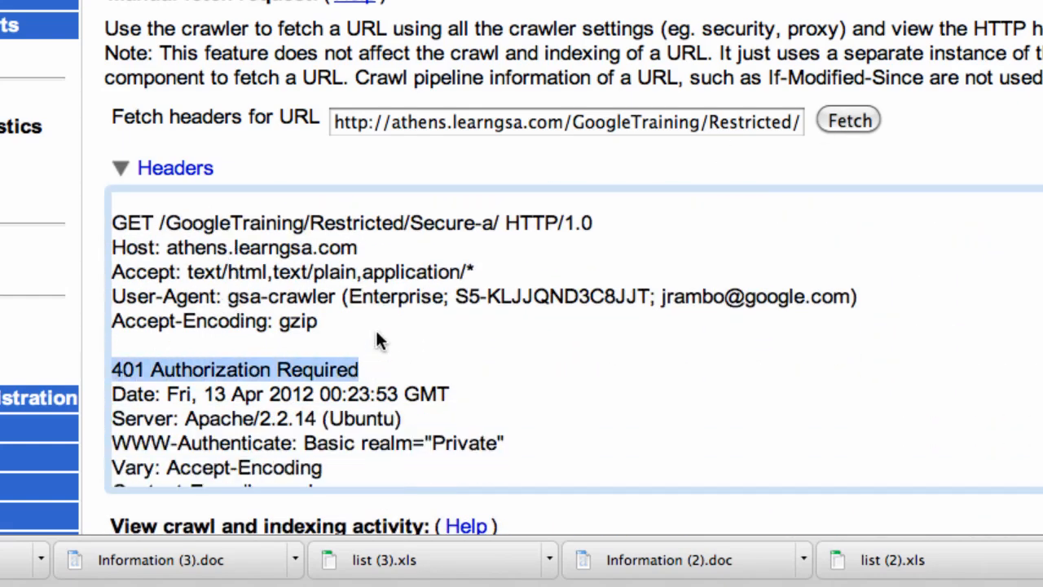
pyautogui.scroll(-4, 378, 334)
pyautogui.scroll(-3, 378, 334)
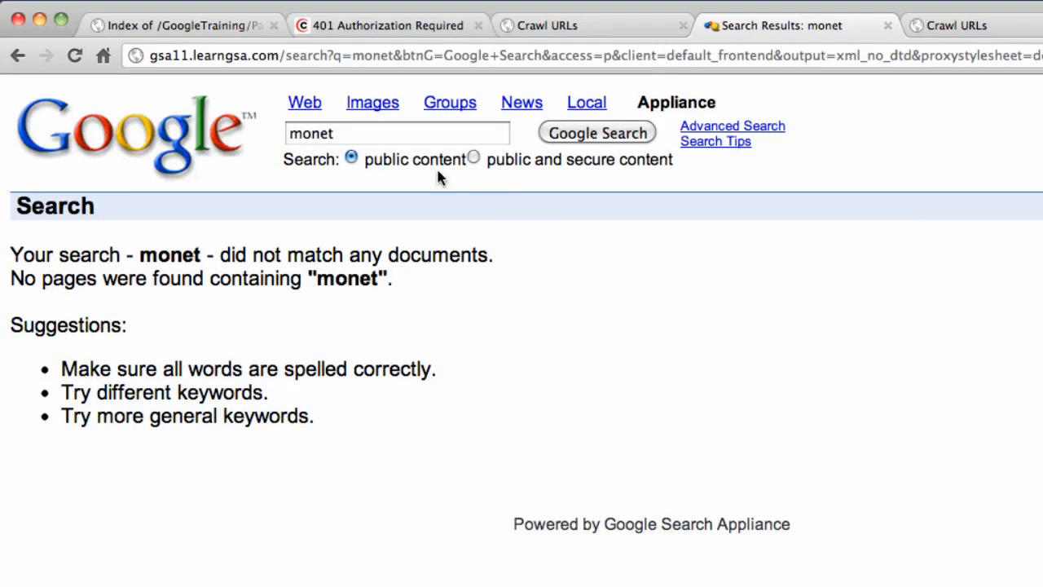
# - Search for 'medical' and view the Doctor Speciality spreadsheet's text version
pyautogui.doubleClick(315, 133)
pyautogui.write('medical')
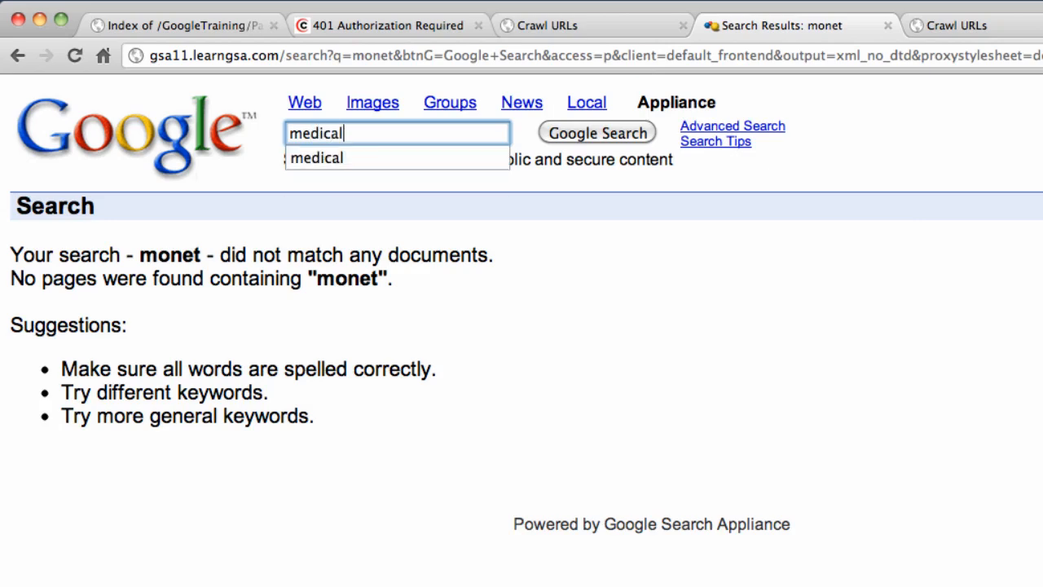
pyautogui.press('Return')
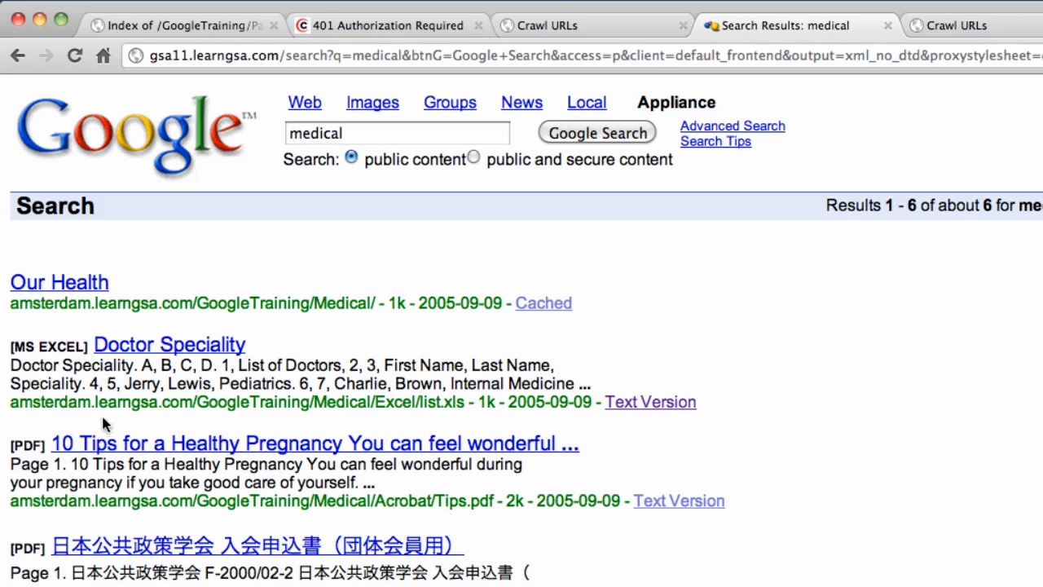
pyautogui.click(658, 402)
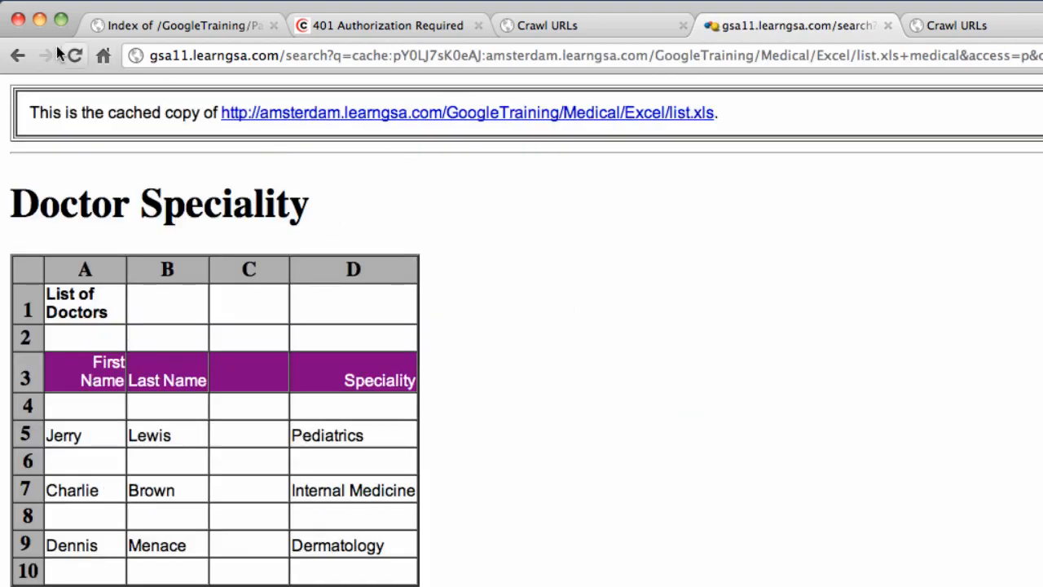
pyautogui.click(13, 59)
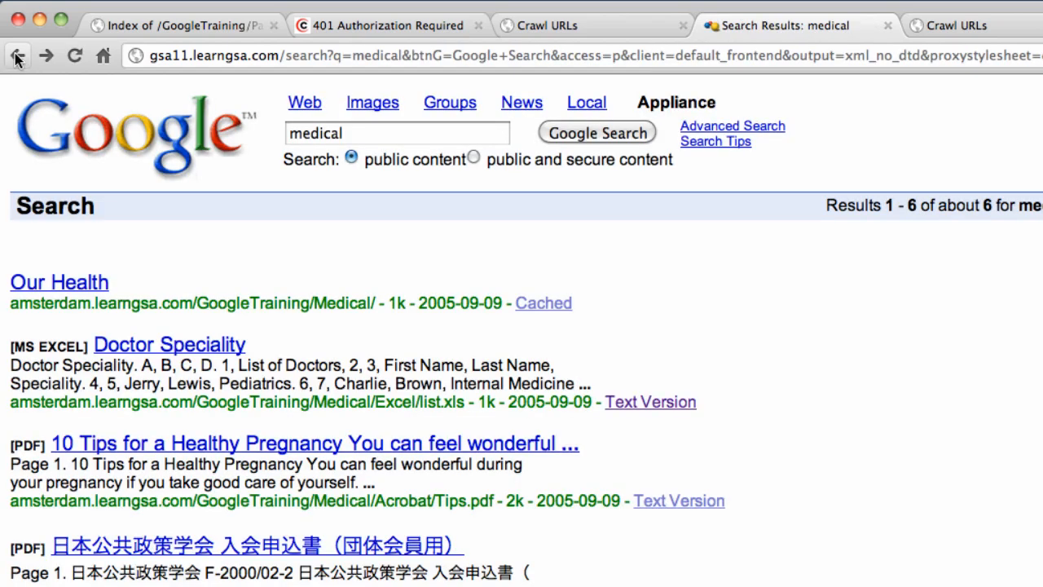
# - Replace the query with 'health' and run the search
pyautogui.doubleClick(325, 134)
pyautogui.write('health')
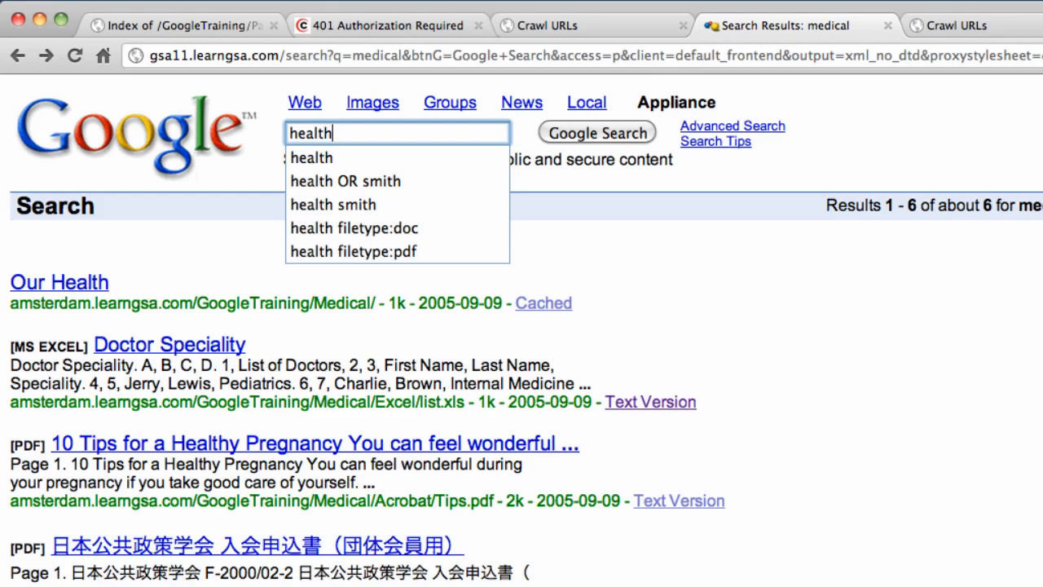
pyautogui.press('Return')
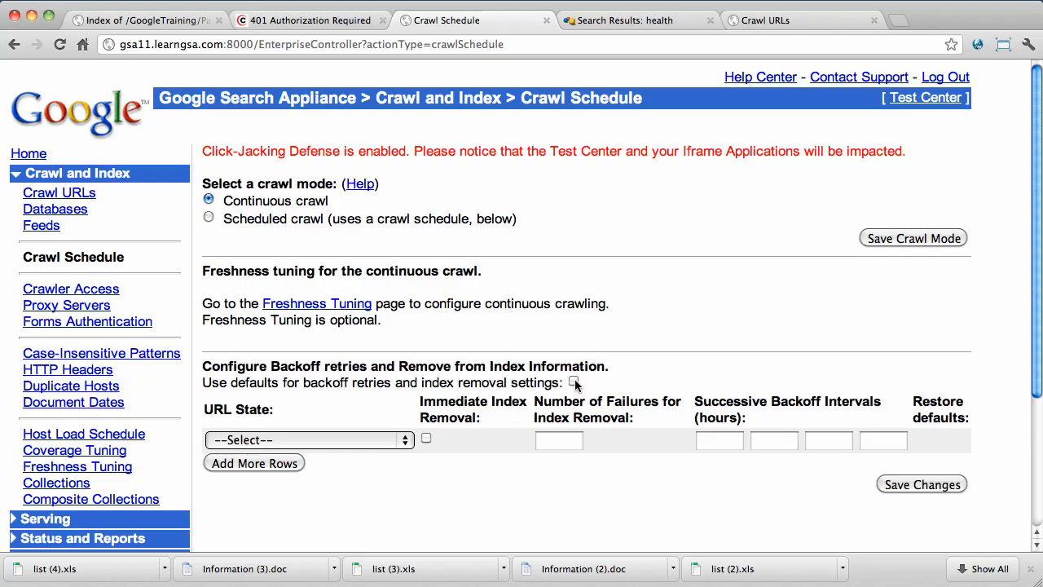
# - Add a backoff rule for the 401 Unauthorized URL state with Immediate Index Removal
pyautogui.click(406, 441)
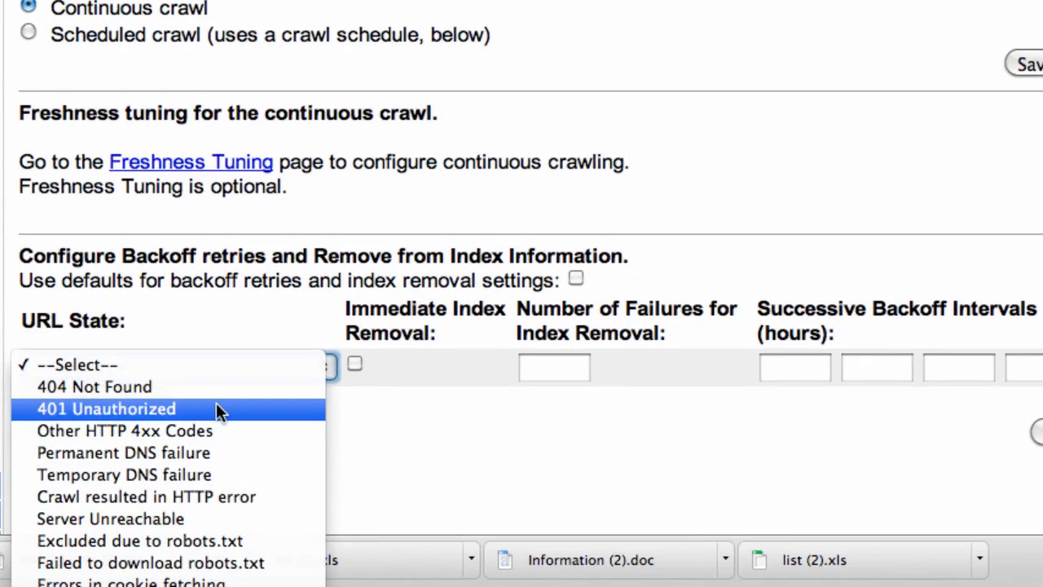
pyautogui.click(217, 408)
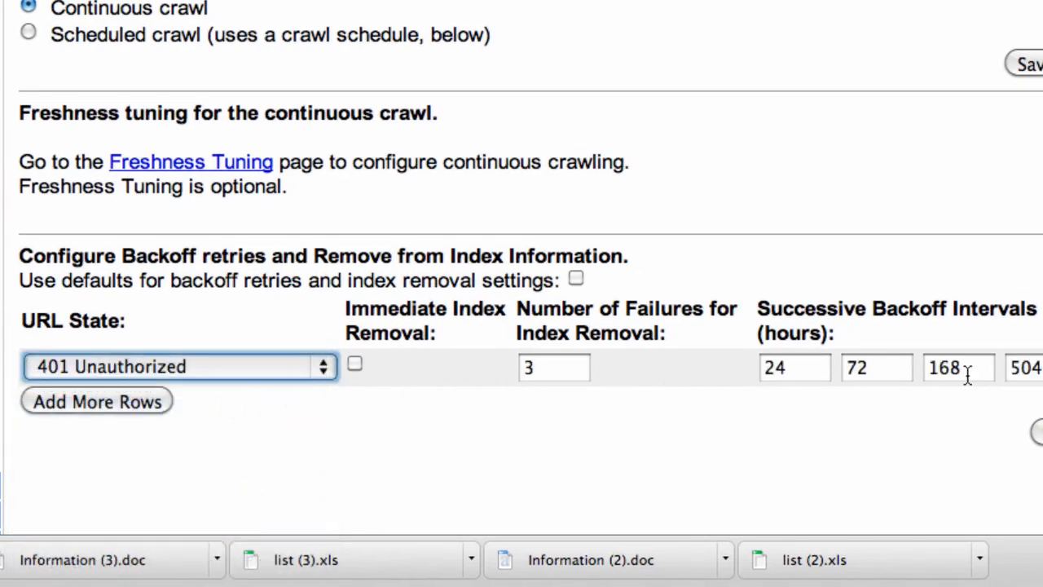
pyautogui.click(353, 367)
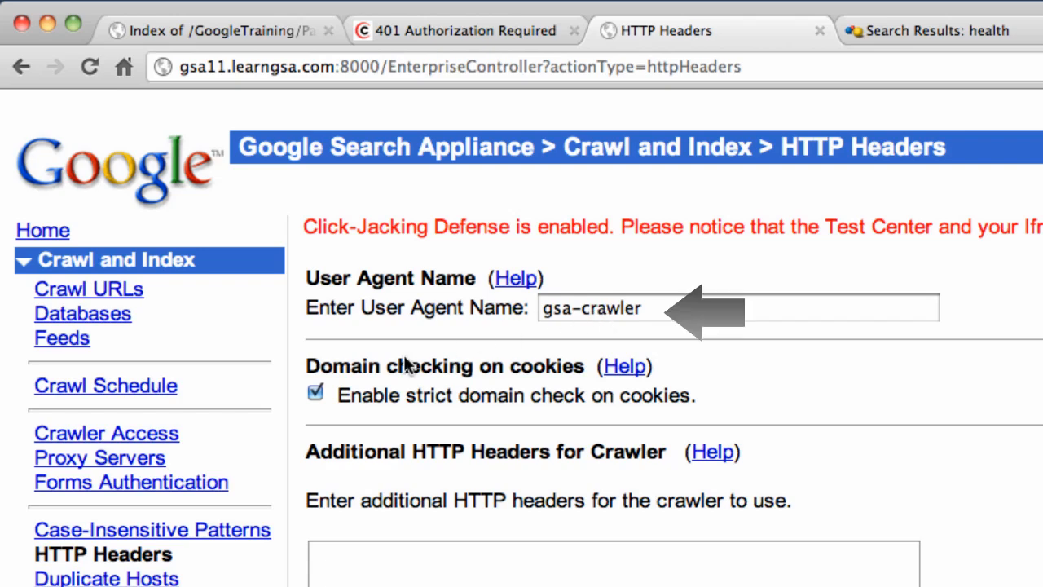
# - Add Document Dates rows, move :*/ to row 2, and enter /GSA/ in row 1
pyautogui.click(109, 586)
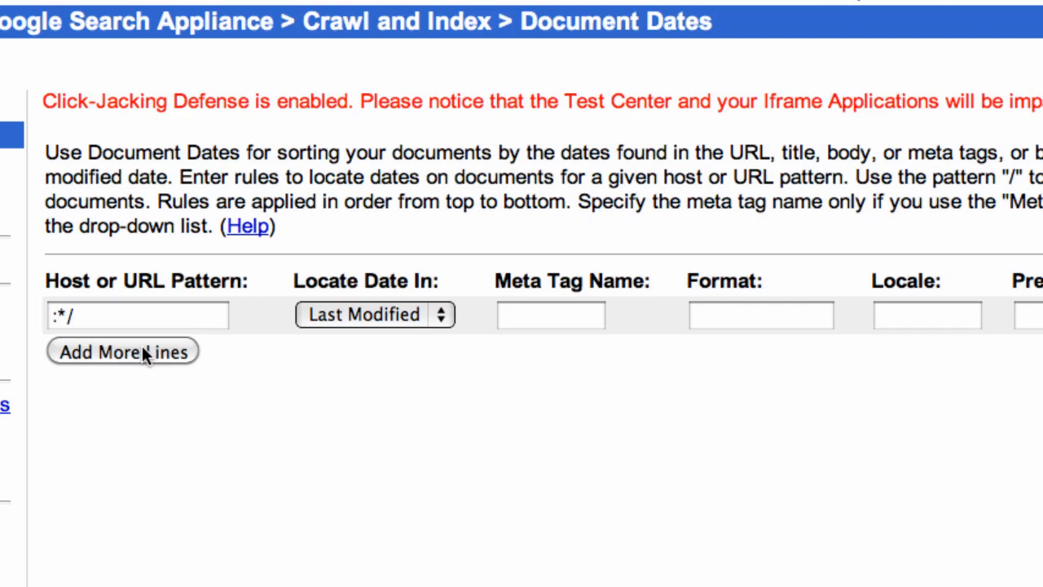
pyautogui.click(143, 348)
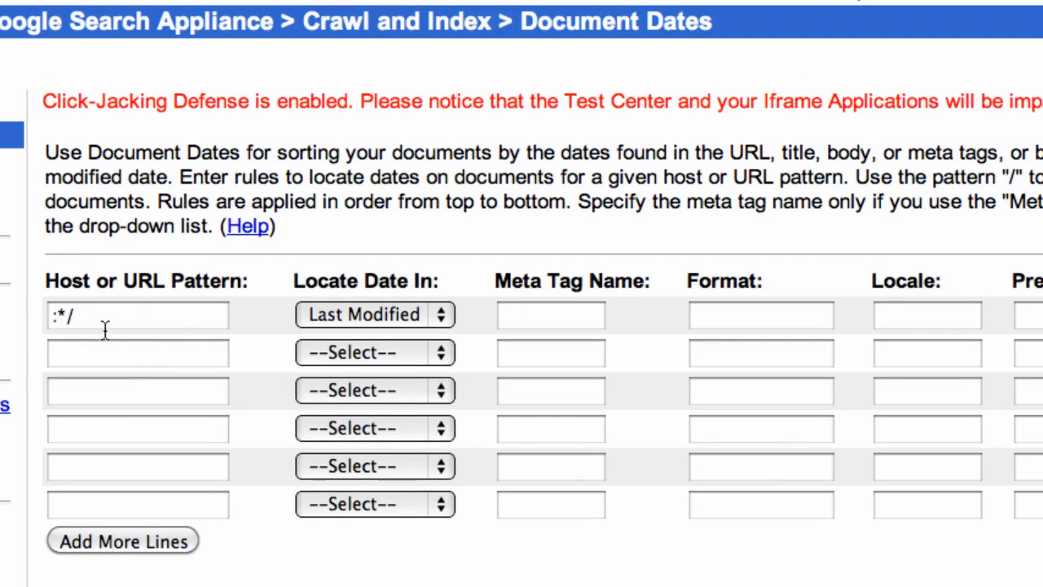
pyautogui.moveTo(82, 319); pyautogui.dragTo(45, 319)
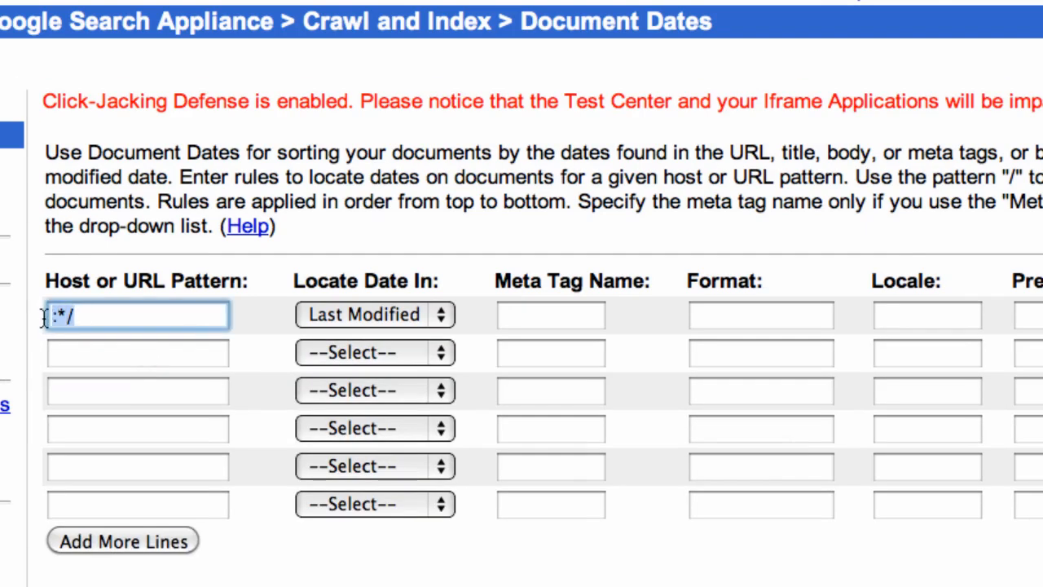
pyautogui.hotkey('ctrl', 'x')
pyautogui.click(96, 355)
pyautogui.hotkey('ctrl', 'v')
pyautogui.click(101, 317)
pyautogui.write('/GSA/')
# - Date :*/ by Last Modified and /GSA/ by Body, then save the rules
pyautogui.click(439, 359)
pyautogui.click(392, 453)
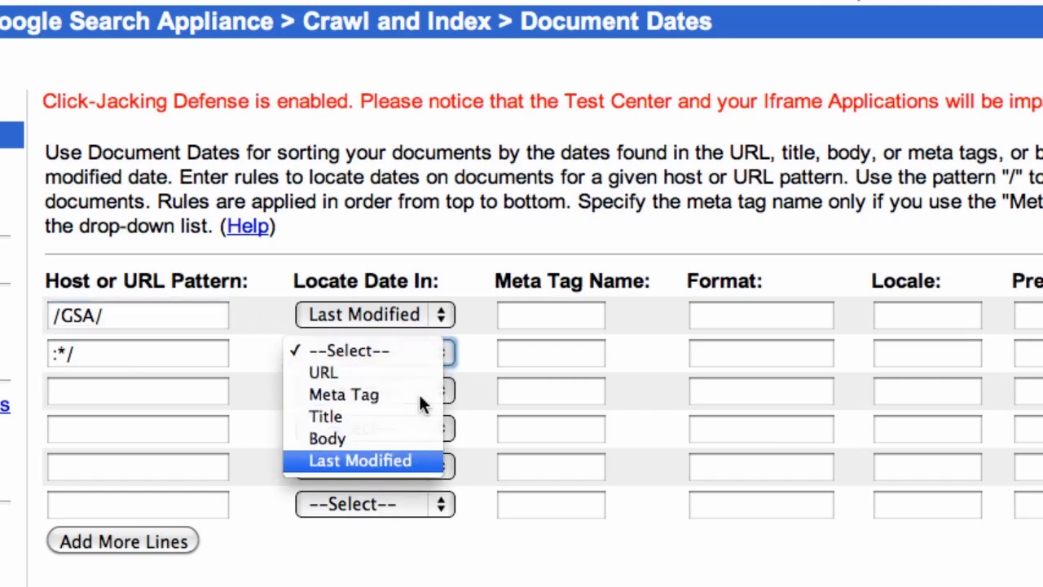
pyautogui.click(443, 314)
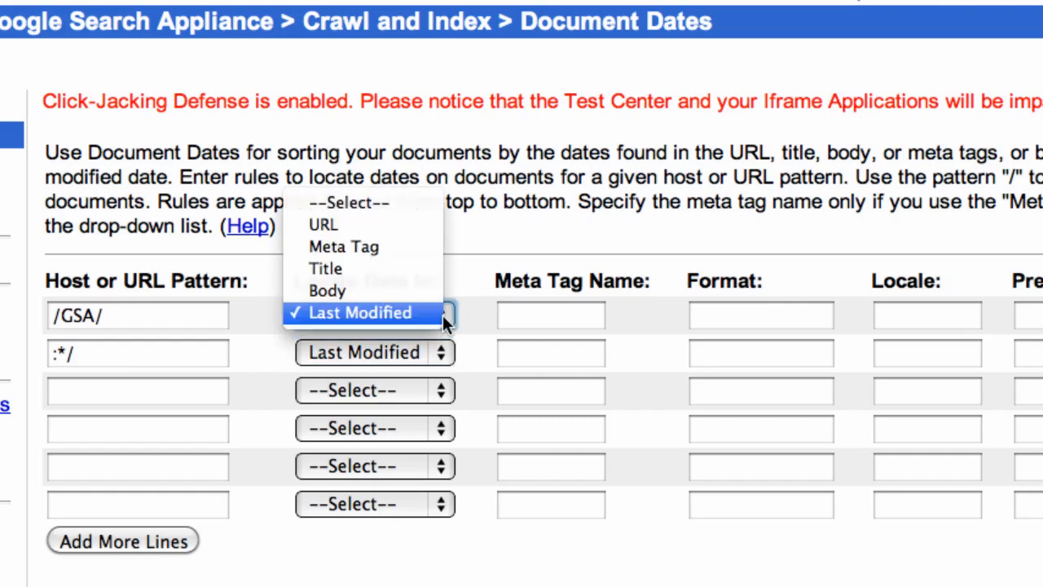
pyautogui.click(396, 291)
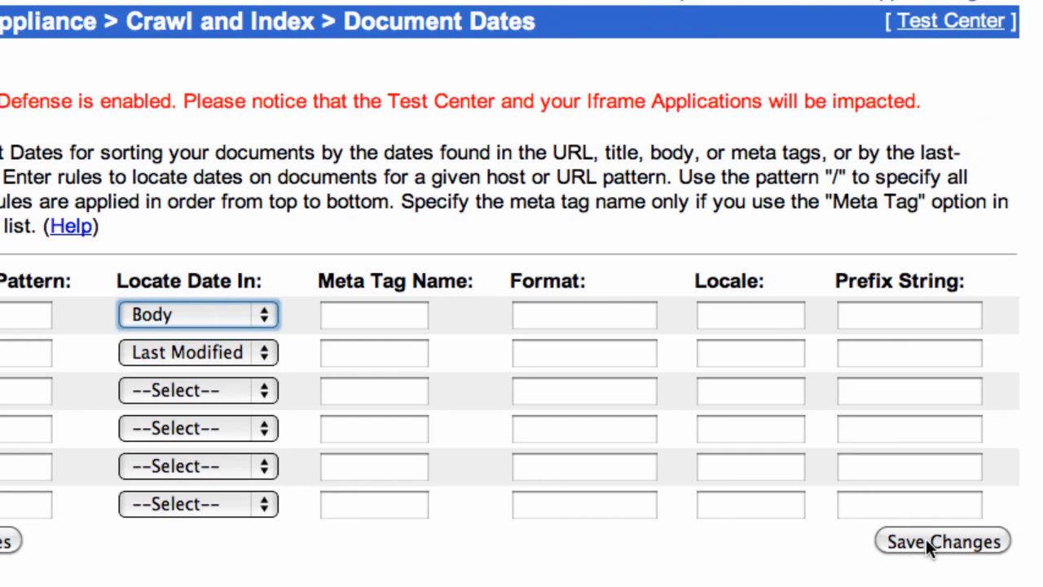
pyautogui.click(926, 539)
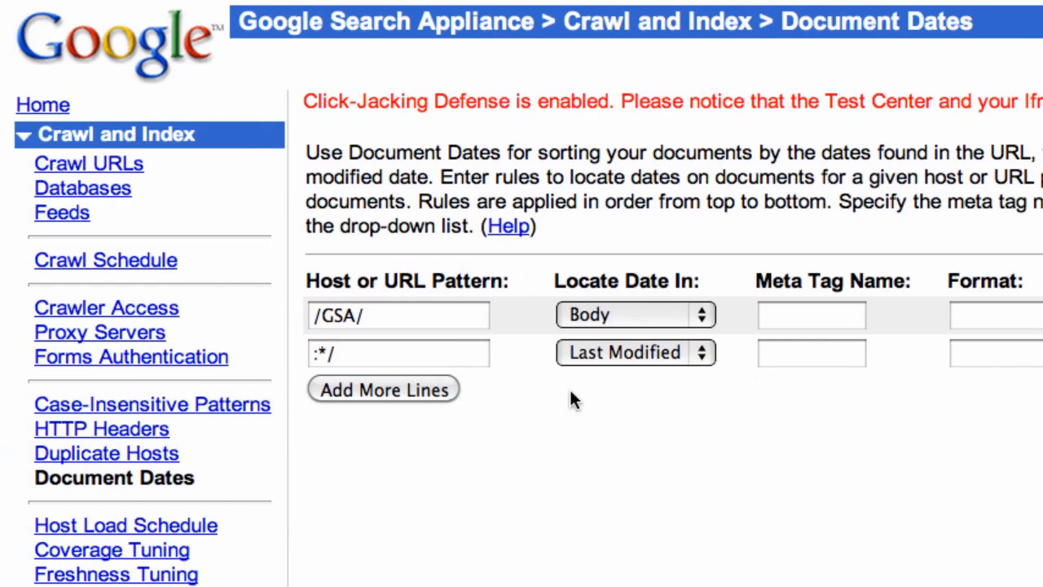
pyautogui.click(144, 526)
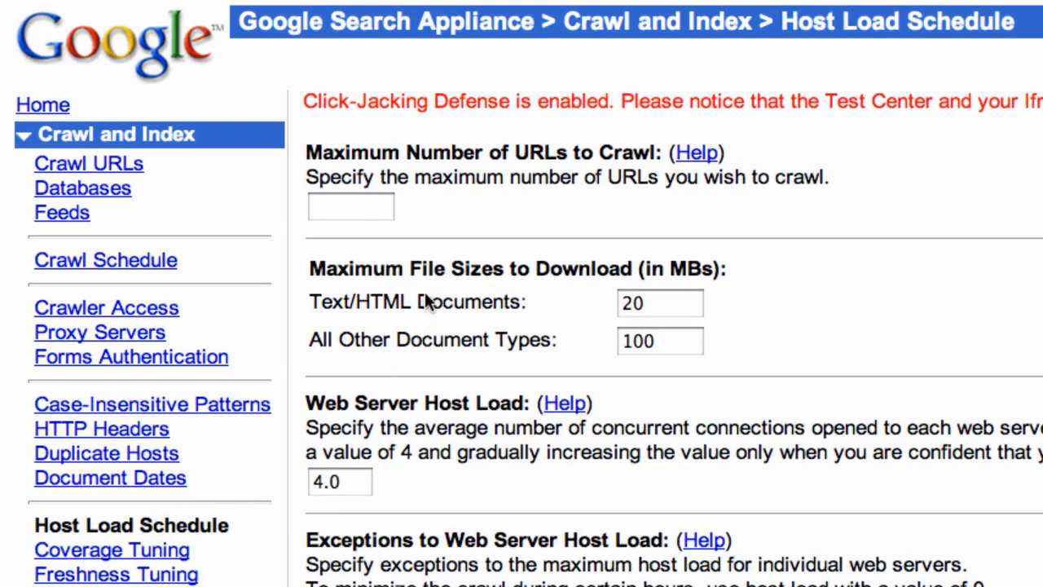
# - Set maximum URLs to 1000, other document types to 150 MB, and web server host load to 8.0
pyautogui.click(362, 210)
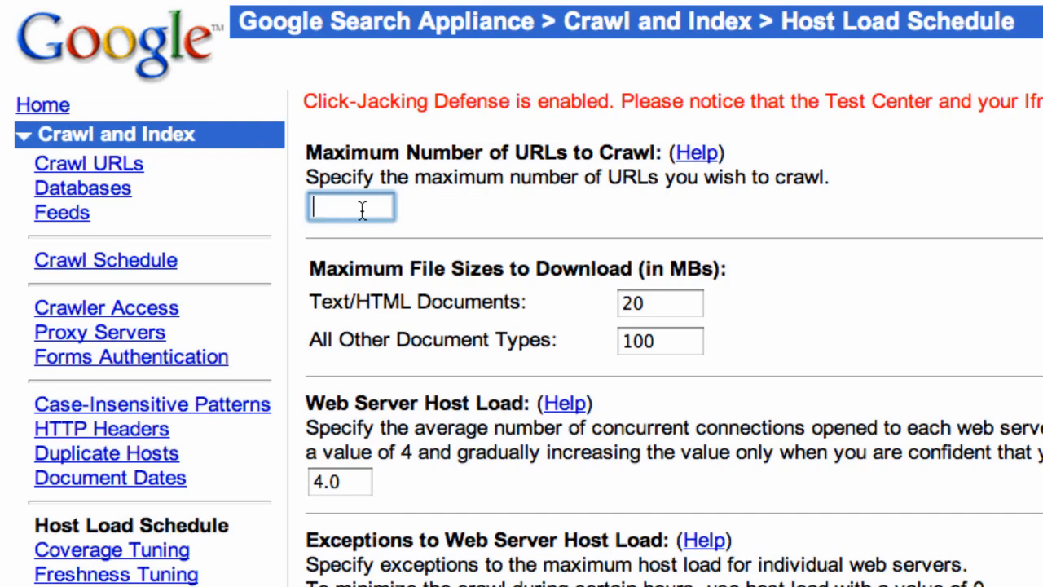
pyautogui.write('1000')
pyautogui.click(657, 345)
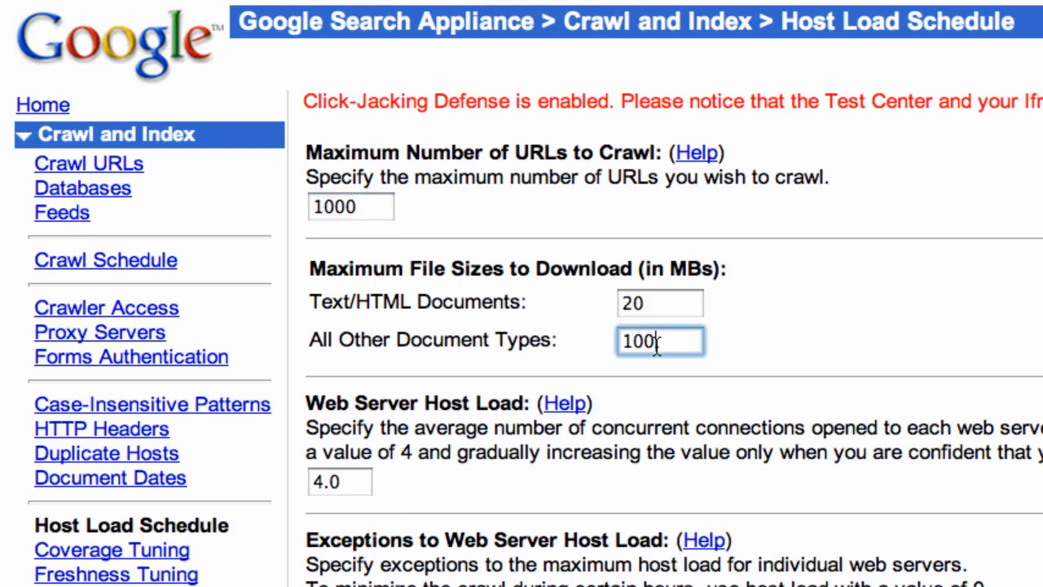
pyautogui.press('BackSpace')
pyautogui.press('BackSpace')
pyautogui.write('50')
pyautogui.click(322, 483)
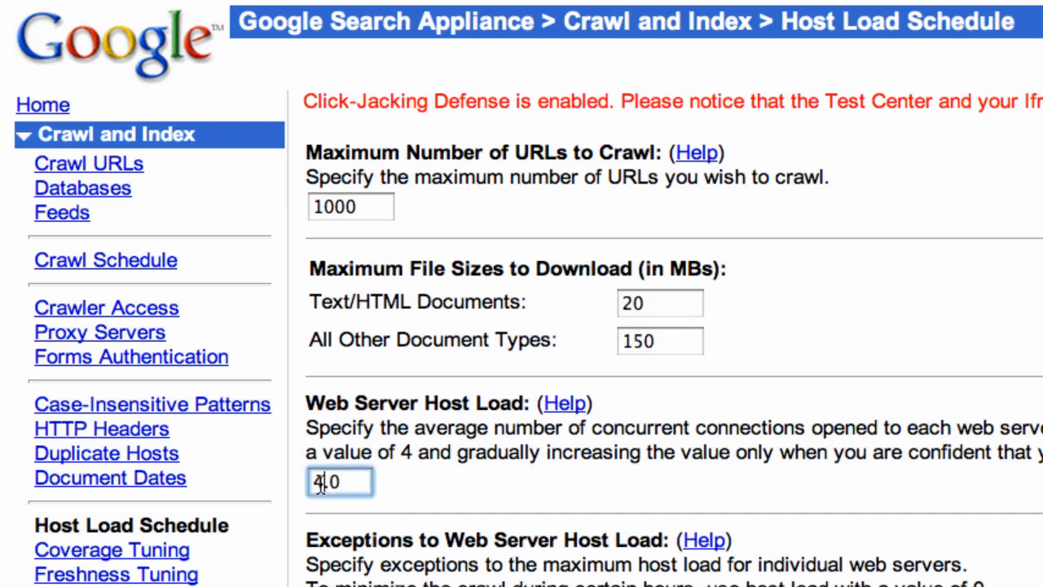
pyautogui.press('BackSpace')
pyautogui.write('8')
pyautogui.click(586, 508)
# - Check the 0.5 host load exception for shanghai.ad.learngsa.com and save the schedule
pyautogui.scroll(-5, 586, 510)
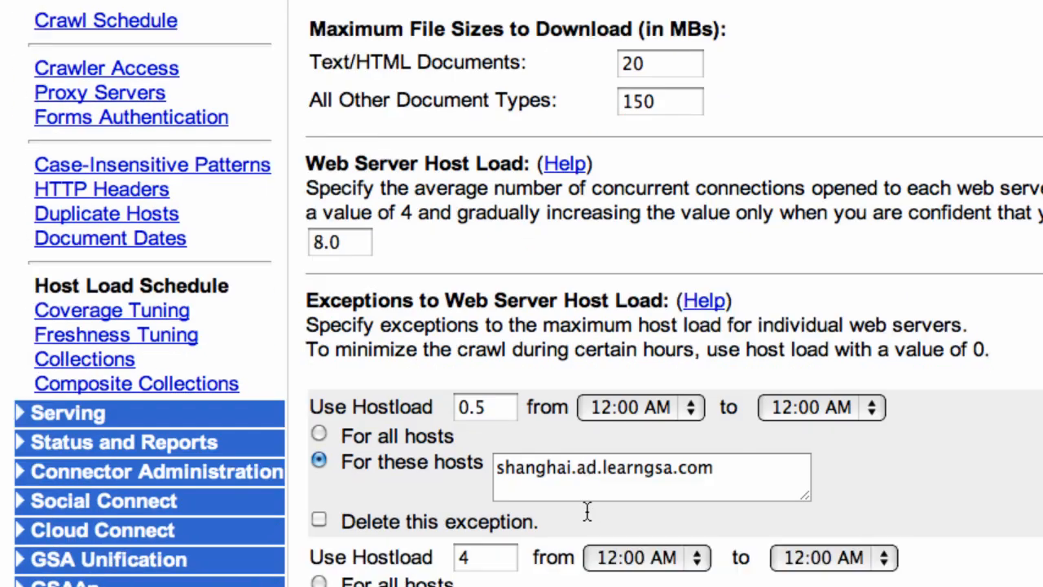
pyautogui.moveTo(513, 466); pyautogui.dragTo(709, 469)
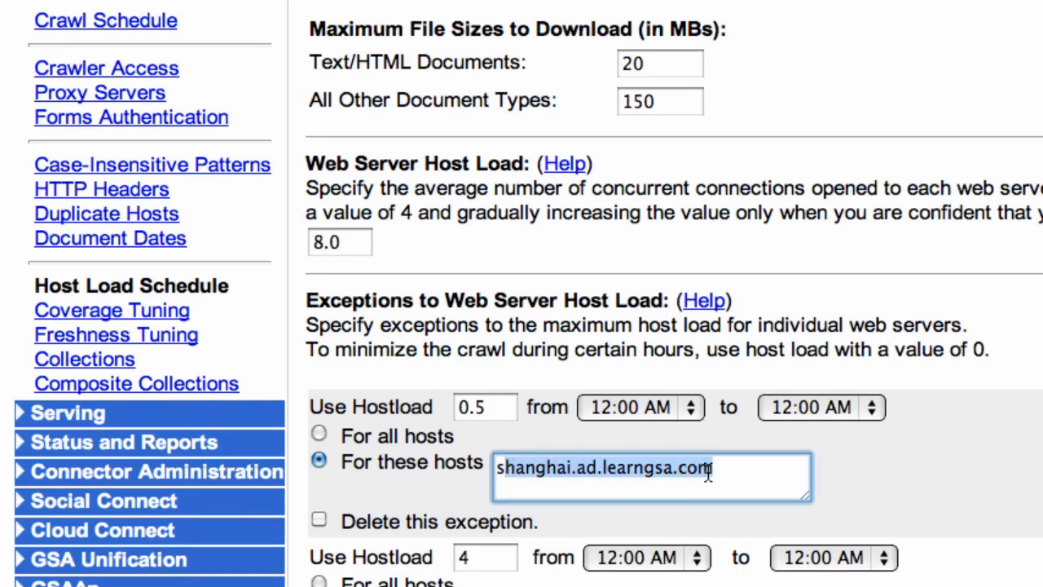
pyautogui.moveTo(502, 409); pyautogui.dragTo(457, 408)
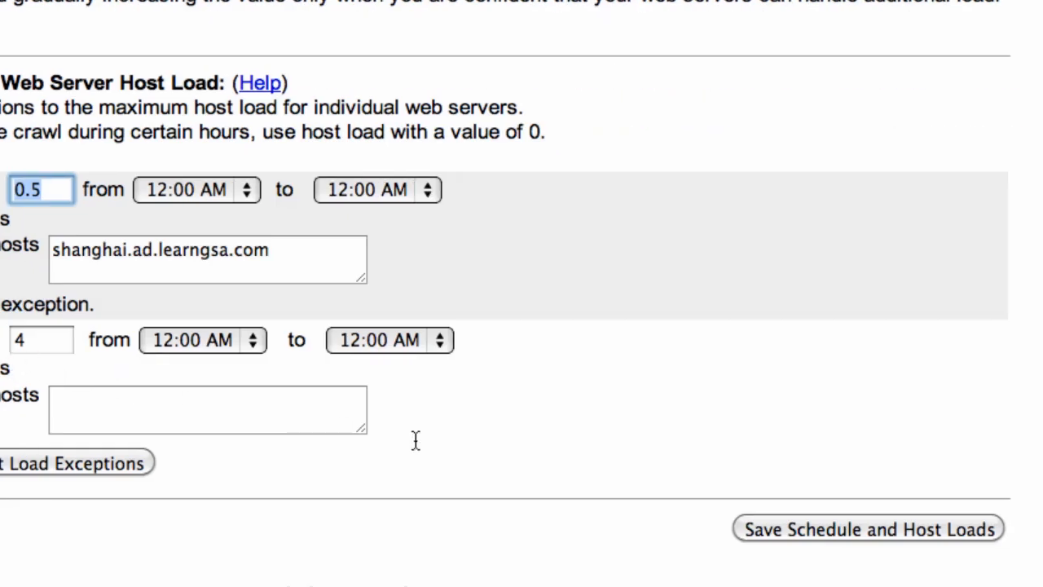
pyautogui.click(845, 528)
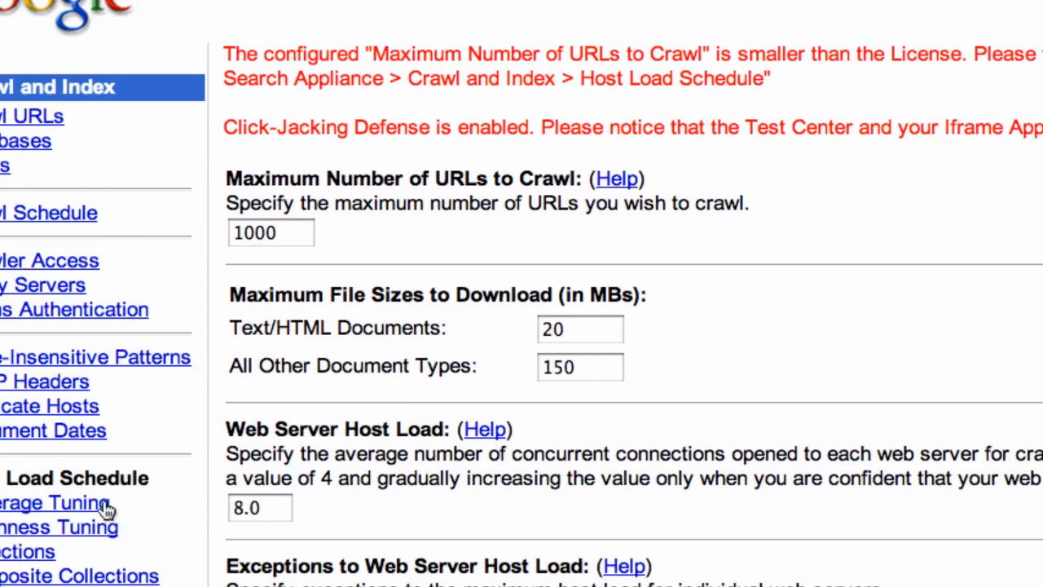
# - Review Coverage Tuning, then the Freshness Tuning patterns, including the frequently crawled athens pattern
pyautogui.click(186, 504)
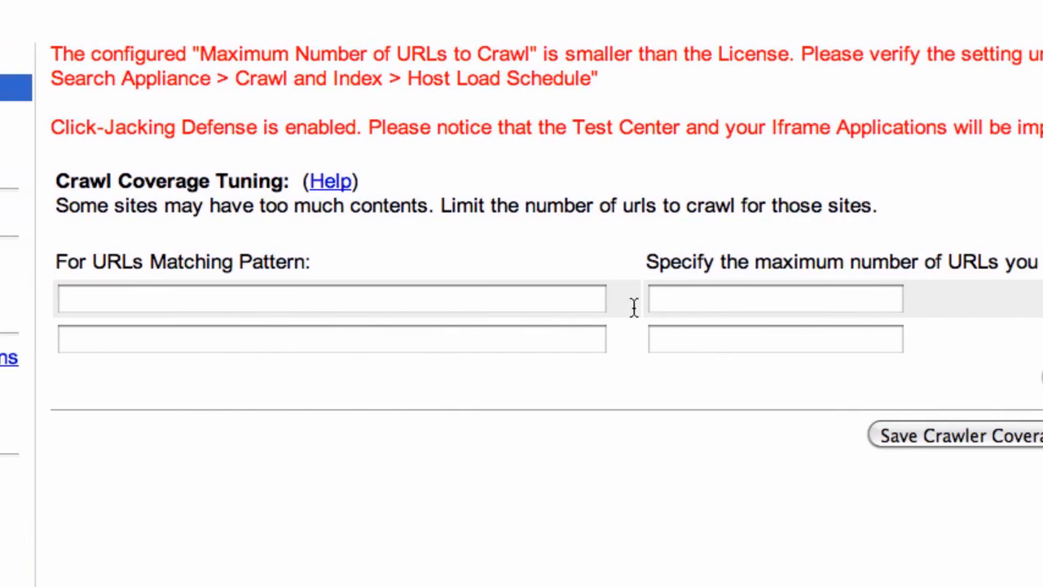
pyautogui.click(181, 532)
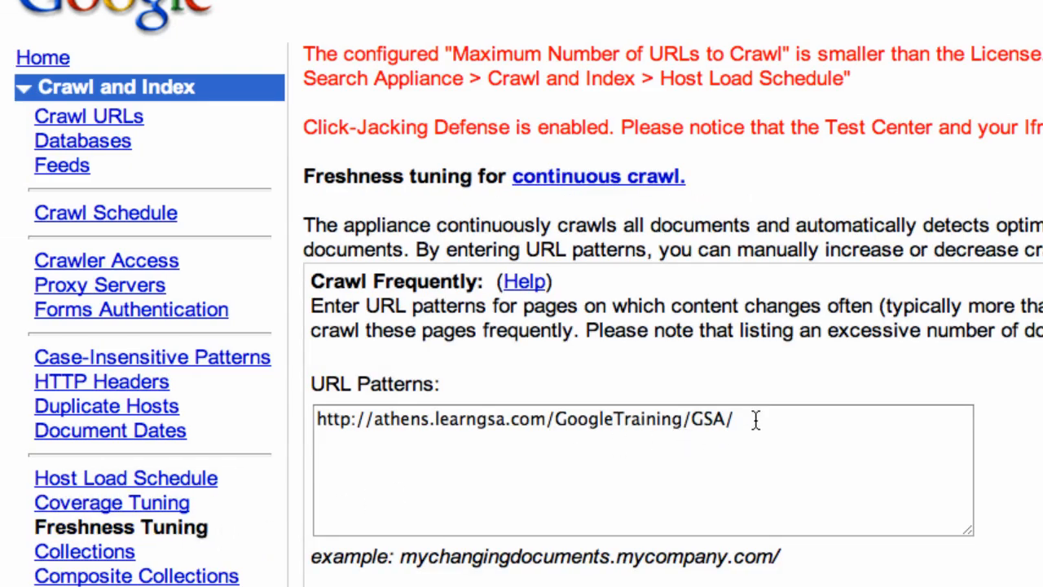
pyautogui.moveTo(757, 420); pyautogui.dragTo(298, 420)
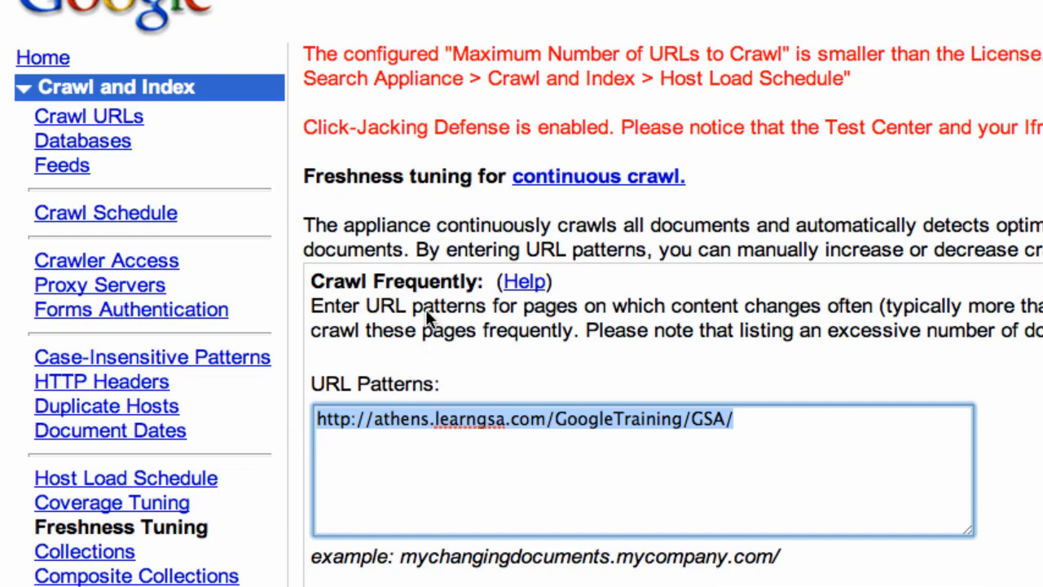
pyautogui.scroll(-5, 491, 416)
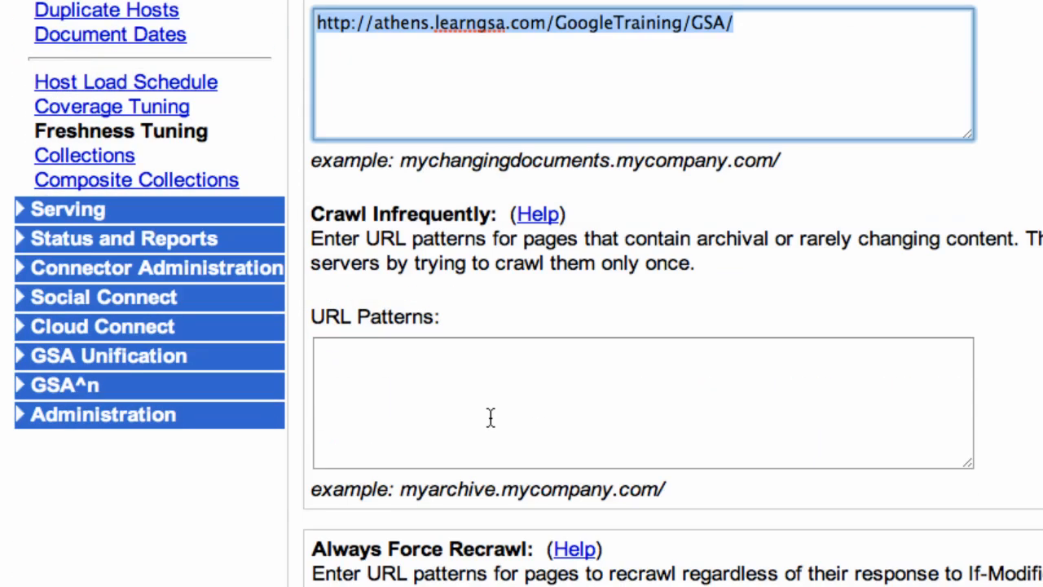
pyautogui.scroll(-3, 489, 419)
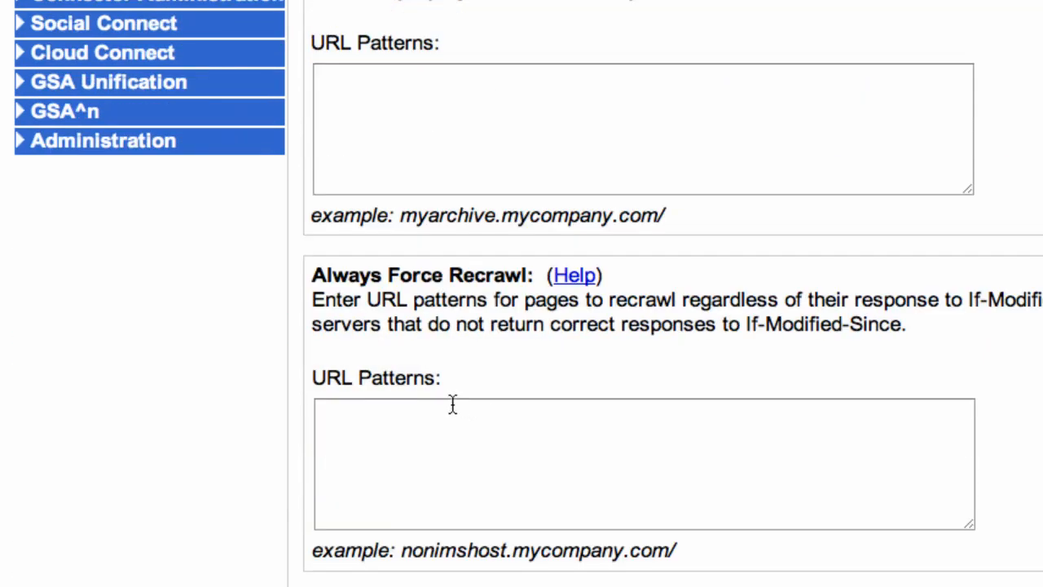
pyautogui.scroll(-4, 521, 415)
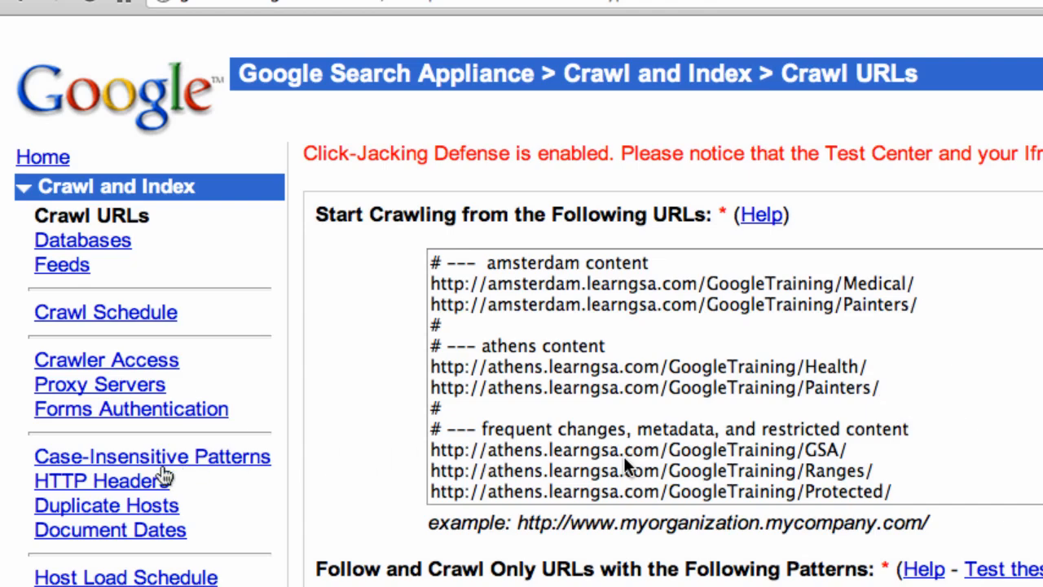
# - Pair canonical host amsterdam.learngsa.com with duplicate athens.learngsa.com and save the host information
pyautogui.click(110, 507)
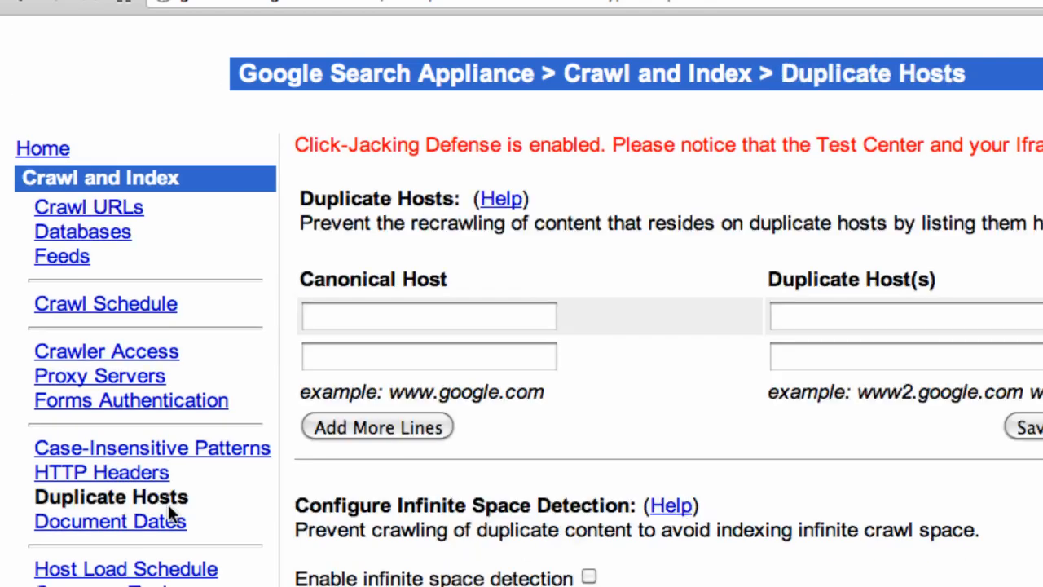
pyautogui.click(398, 328)
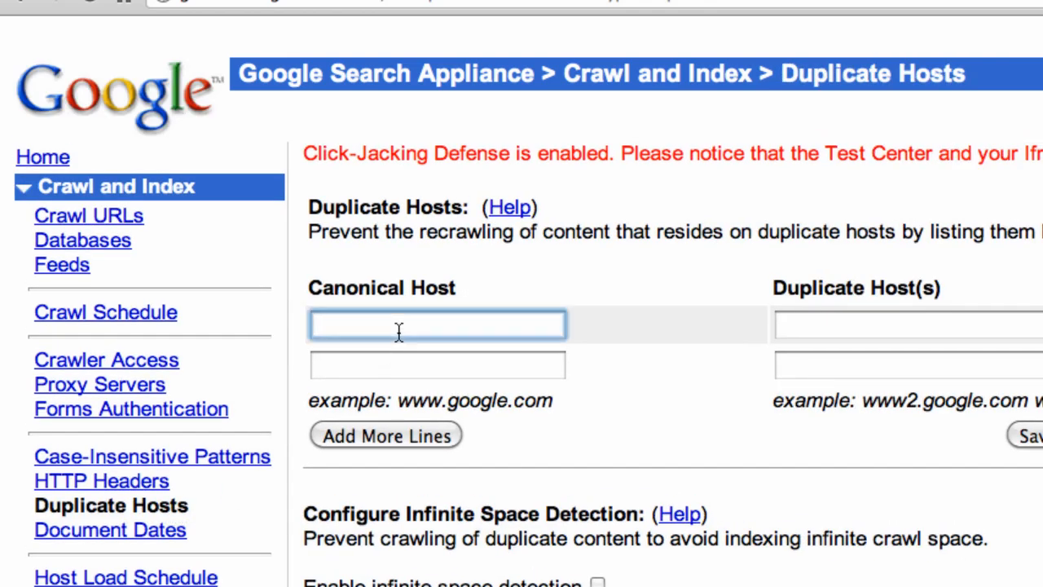
pyautogui.write('am')
pyautogui.press('Down')
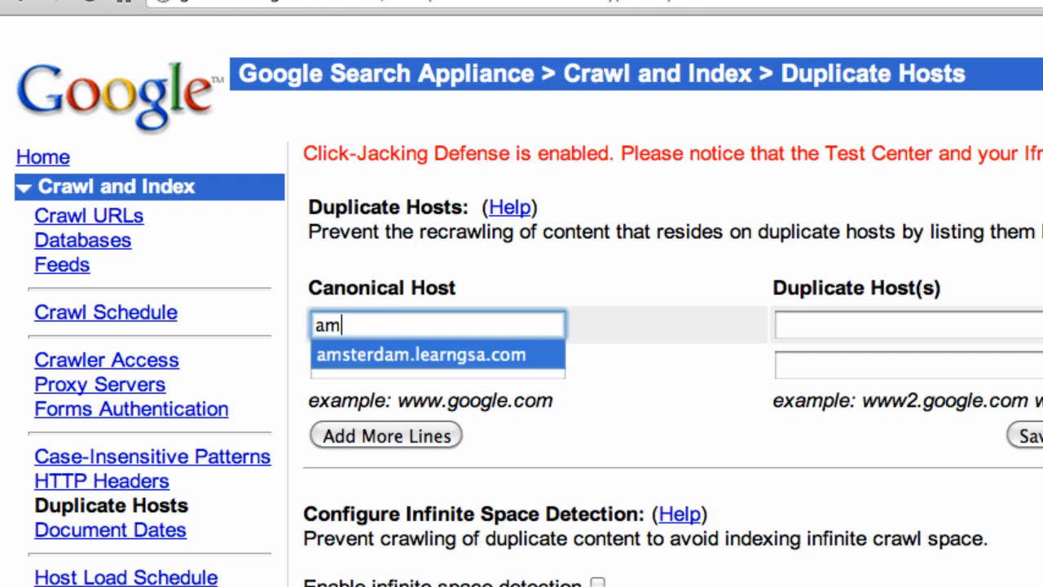
pyautogui.press('Tab')
pyautogui.write('ath')
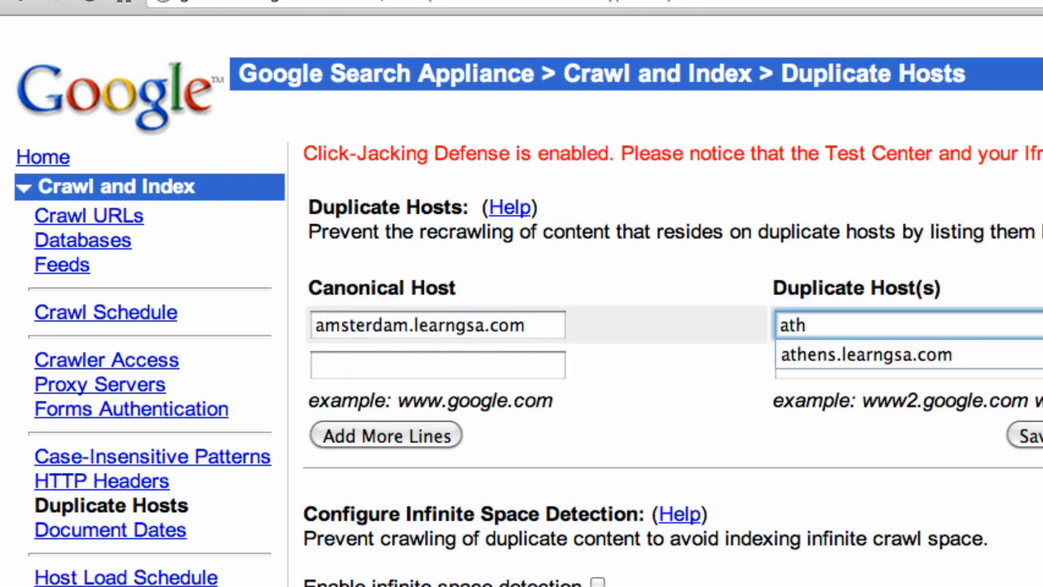
pyautogui.press('Down')
pyautogui.press('Tab')
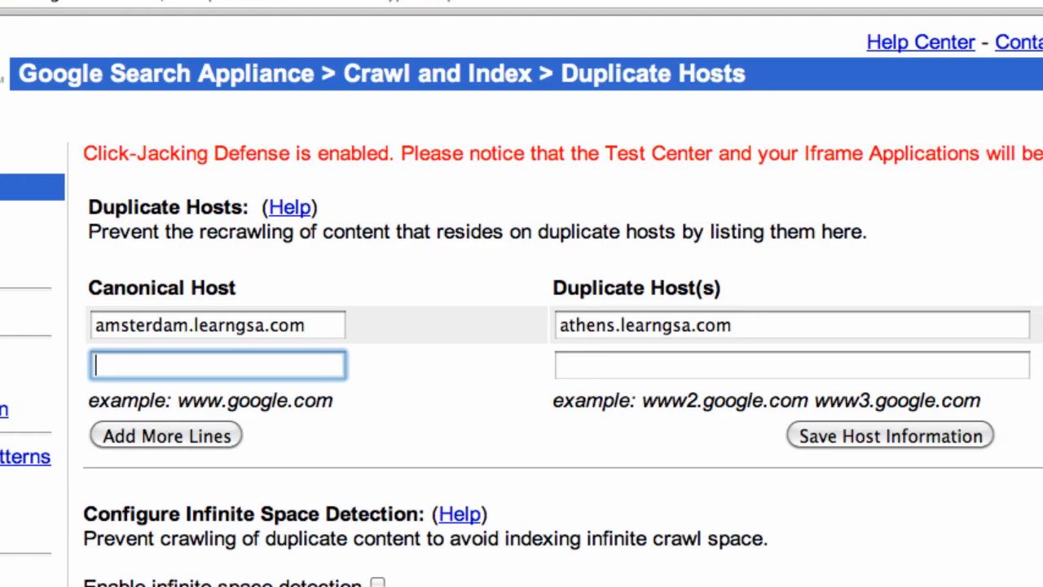
pyautogui.click(846, 438)
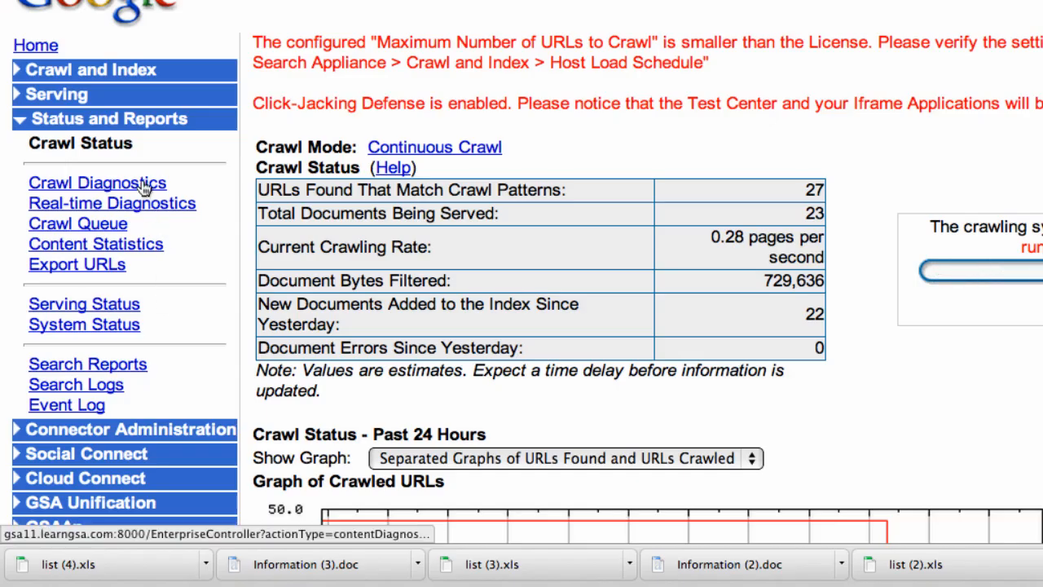
# - In Crawl Diagnostics, drill into athens.learngsa.com down to its GoogleTraining folder
pyautogui.click(144, 184)
pyautogui.scroll(-5, 488, 339)
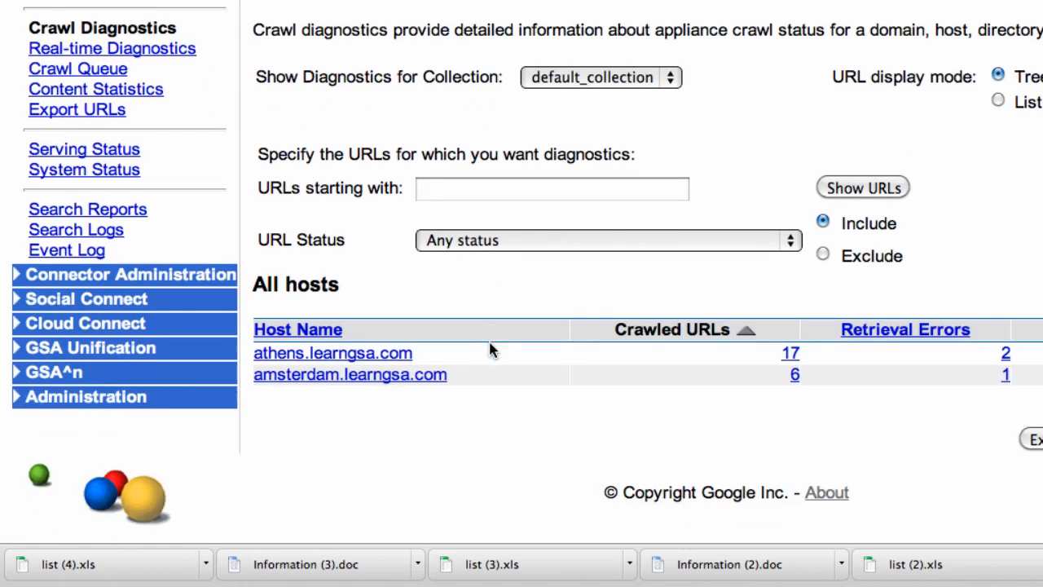
pyautogui.click(367, 351)
pyautogui.scroll(-4, 369, 344)
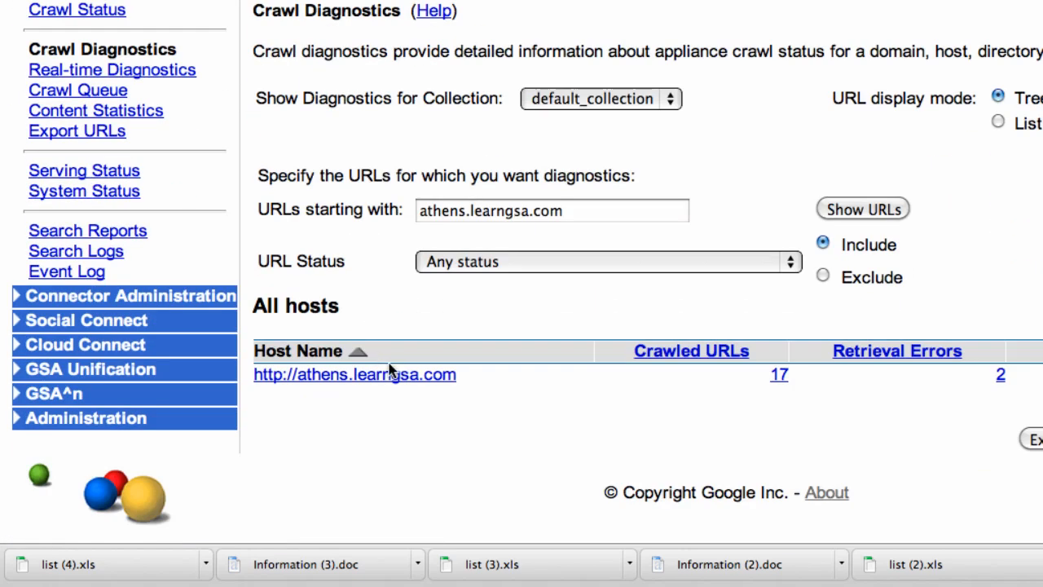
pyautogui.click(397, 372)
pyautogui.scroll(-3, 417, 368)
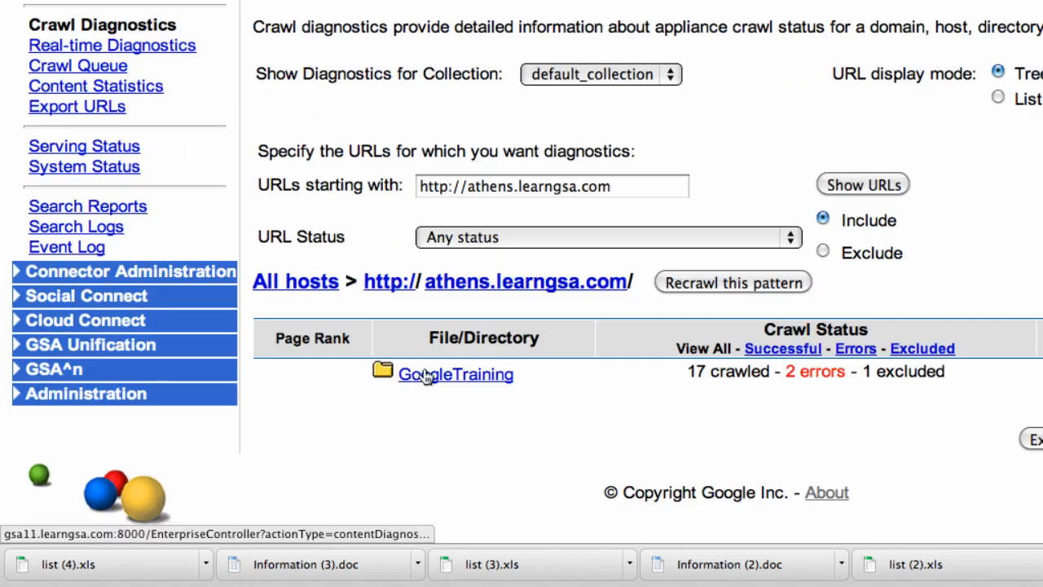
pyautogui.click(438, 376)
pyautogui.scroll(-3, 422, 440)
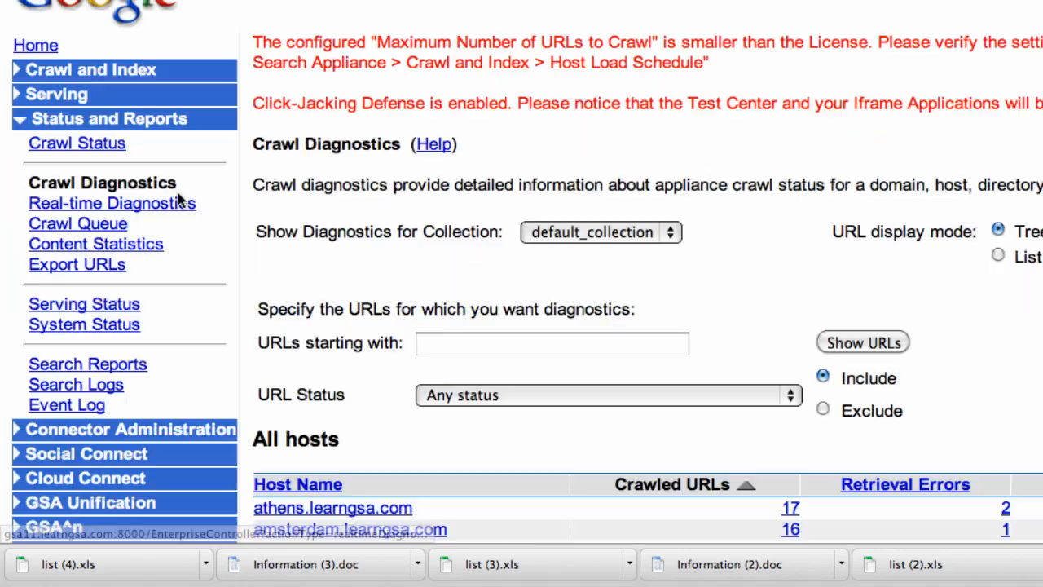
# - Drill into amsterdam.learngsa.com down to its GoogleTraining folder
pyautogui.scroll(-4, 479, 365)
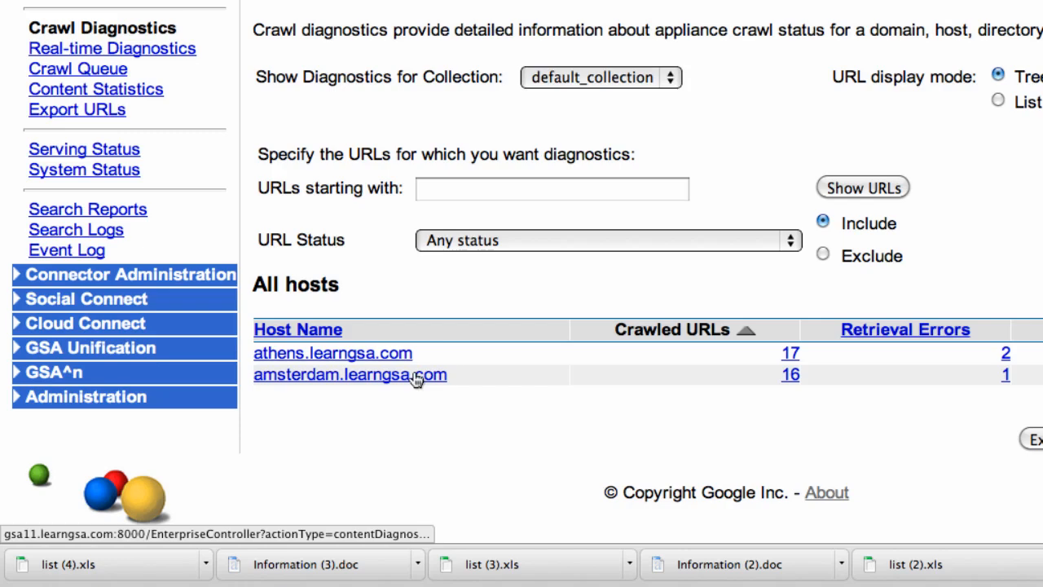
pyautogui.click(416, 378)
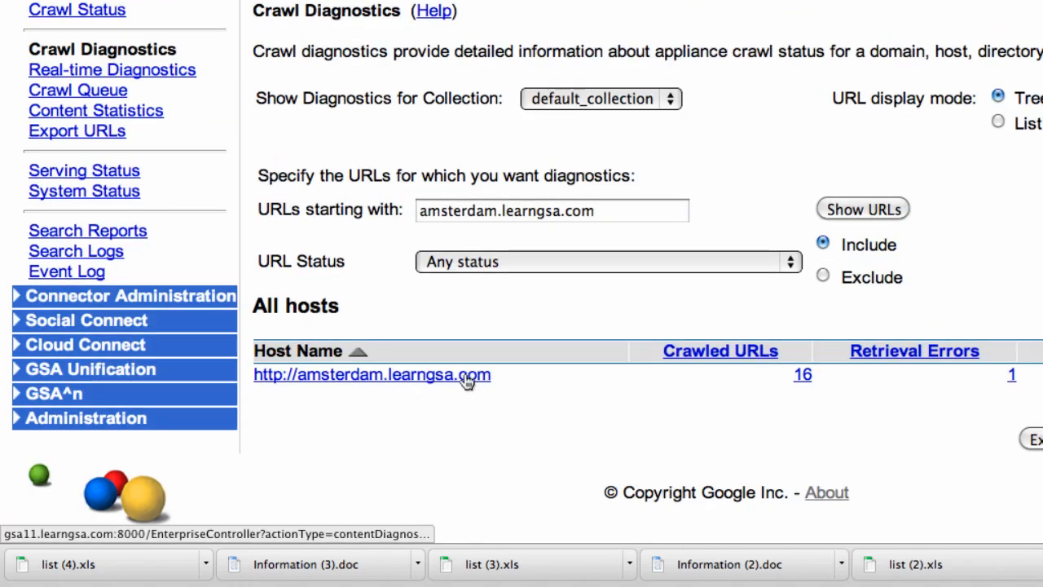
pyautogui.click(478, 382)
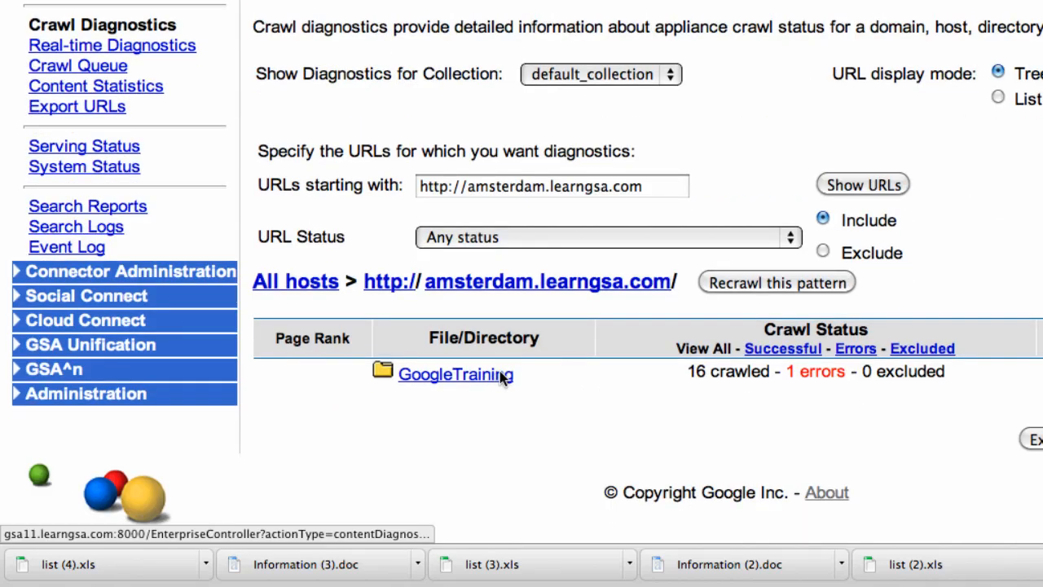
pyautogui.click(499, 374)
pyautogui.scroll(-2, 478, 381)
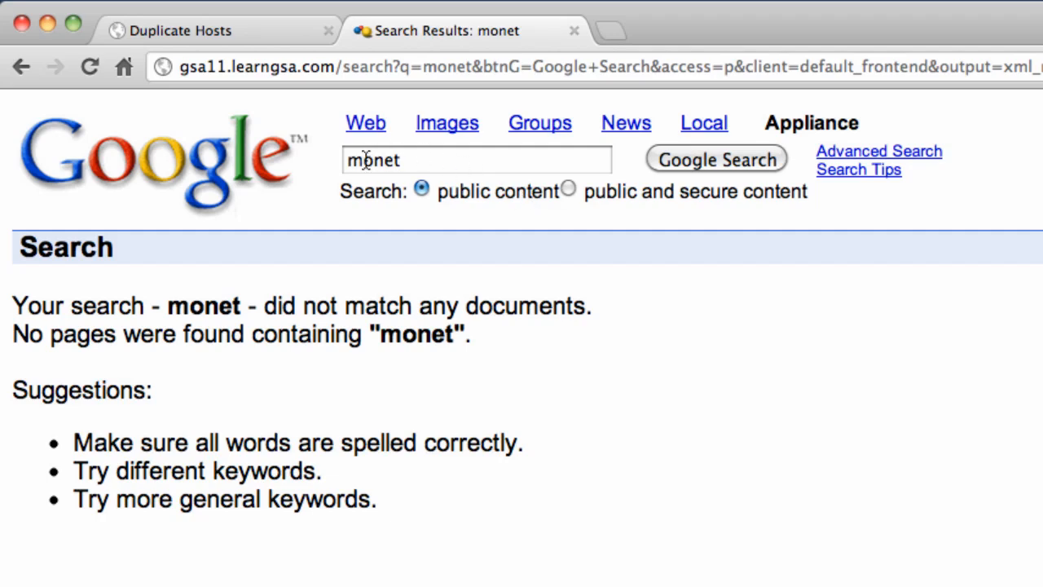
# - Search for monet, then replace the query with inurl:Painters
pyautogui.click(686, 153)
pyautogui.click(515, 161)
pyautogui.moveTo(515, 161); pyautogui.dragTo(319, 157)
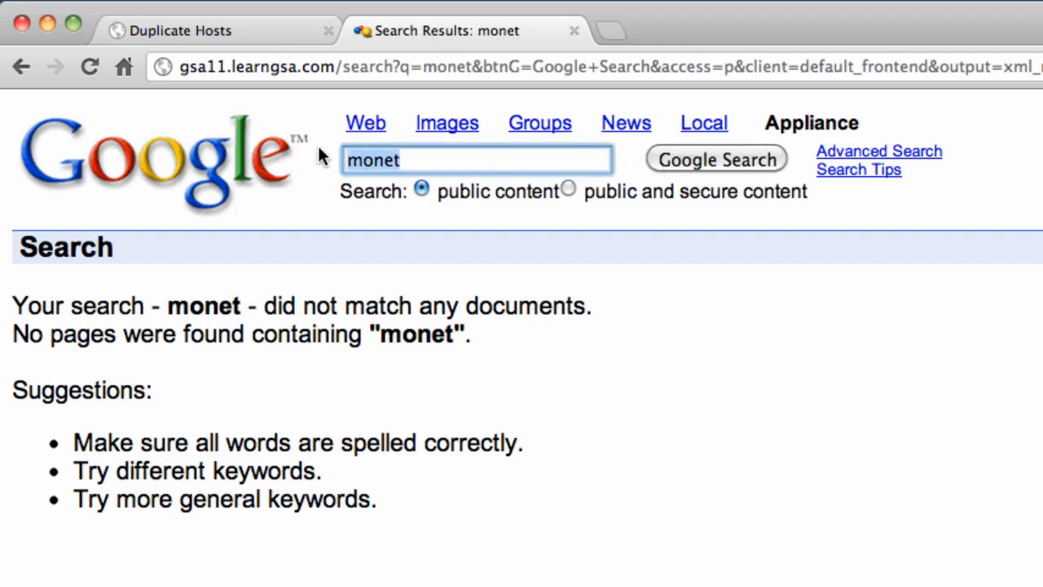
pyautogui.write('in')
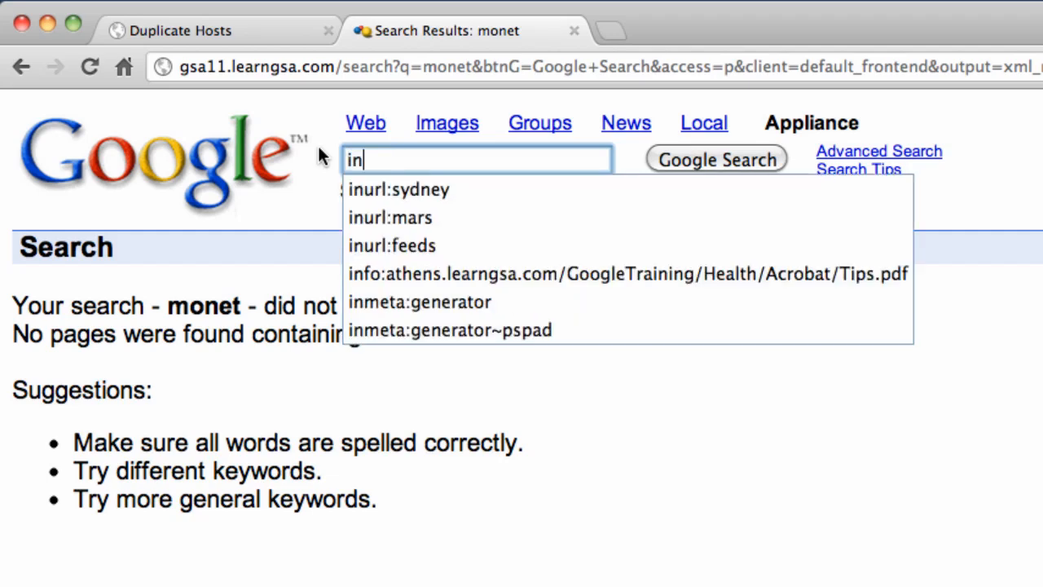
pyautogui.write('url:Painters')
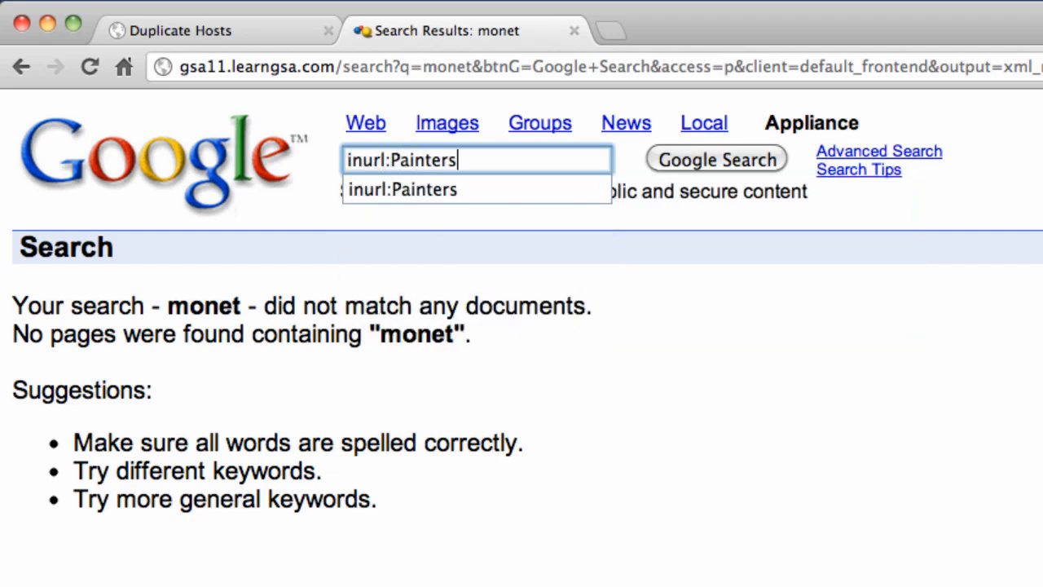
pyautogui.press('Return')
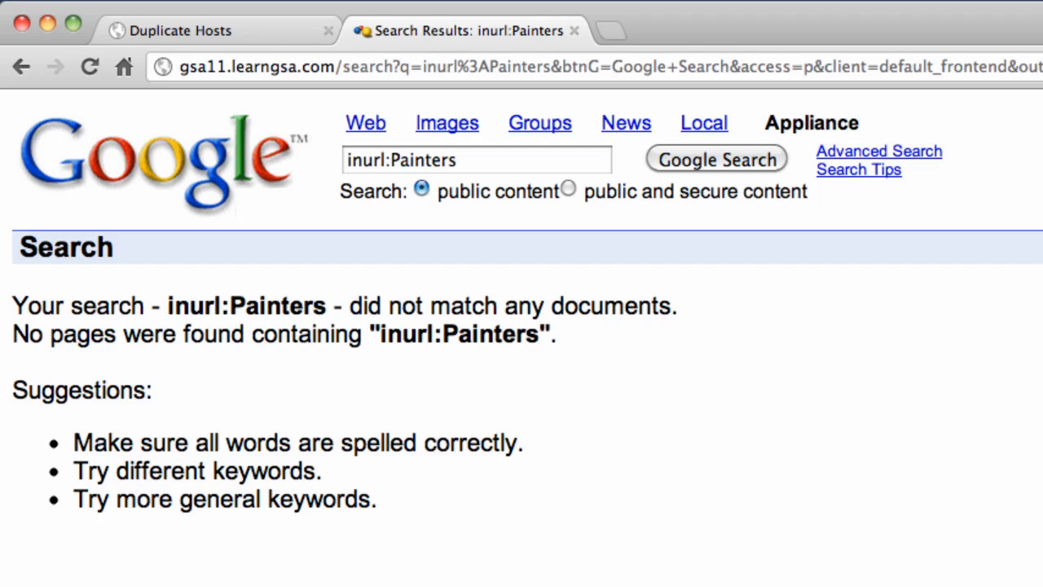
# - Run an info: search on the pasted claude.html page address
pyautogui.tripleClick(372, 160)
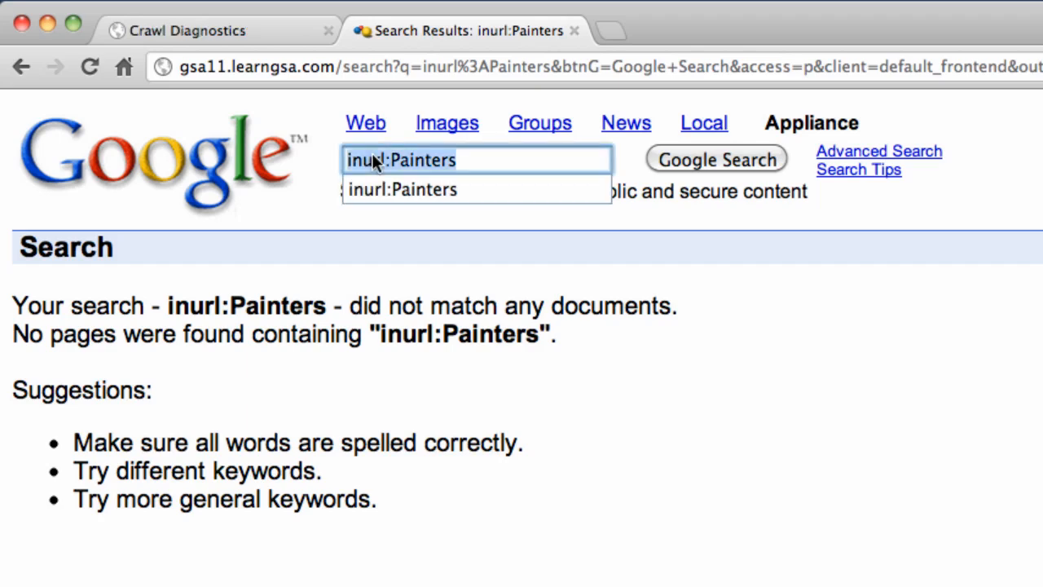
pyautogui.write('info:')
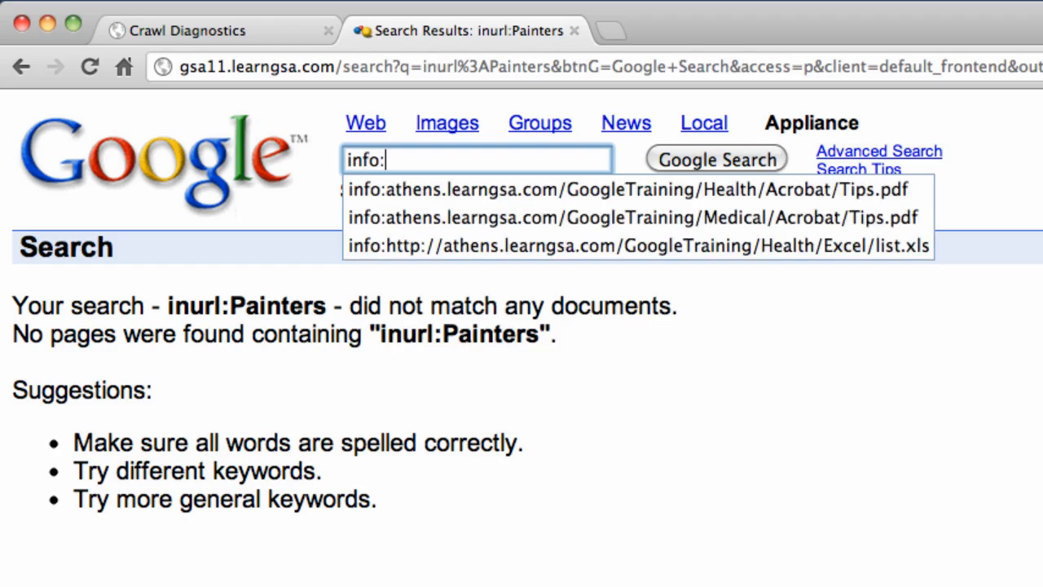
pyautogui.write('http://amsterdam.learngsa.com/GoogleTraining/Painters/set-a/claude.html')
pyautogui.press('Return')
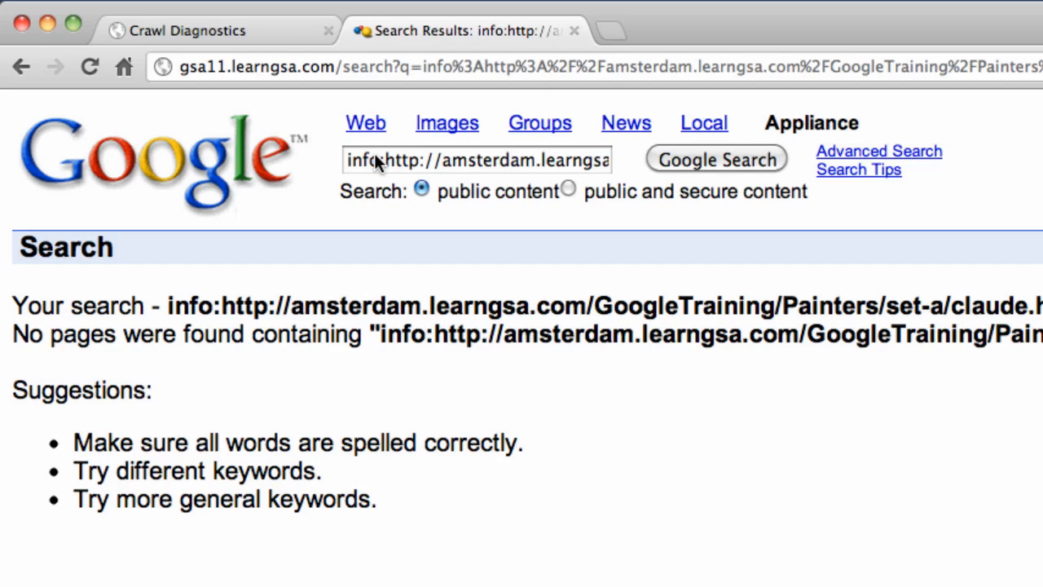
# - Go back and search for monet, then for claude
pyautogui.press('super+bracketleft')
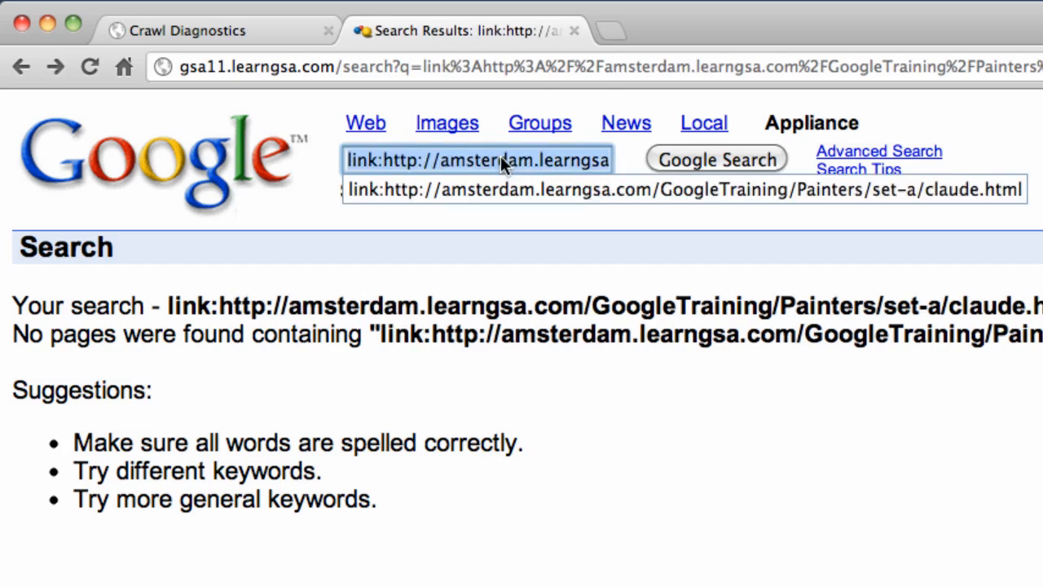
pyautogui.write('monet')
pyautogui.press('Return')
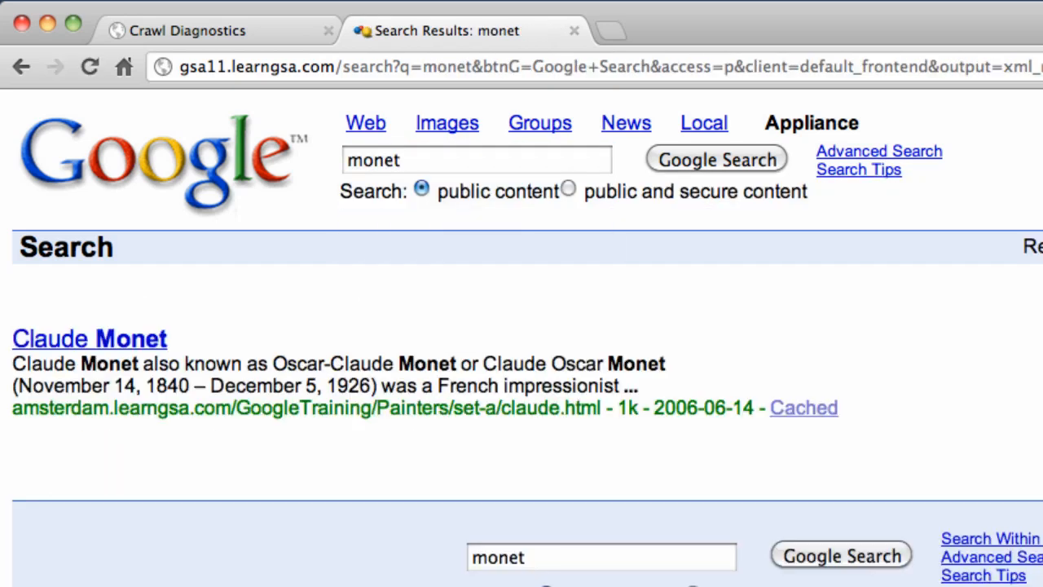
pyautogui.doubleClick(386, 159)
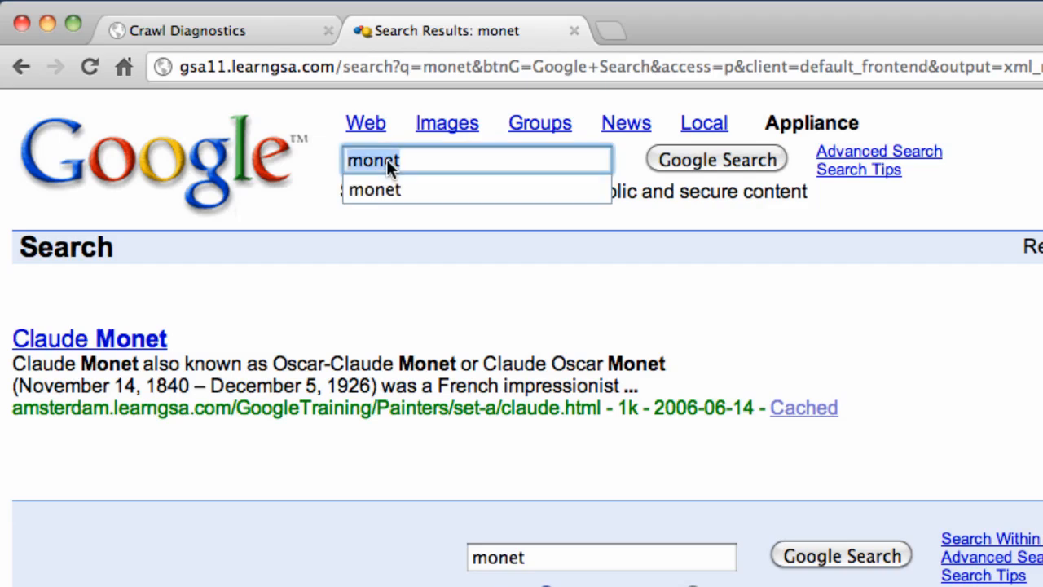
pyautogui.write('claude')
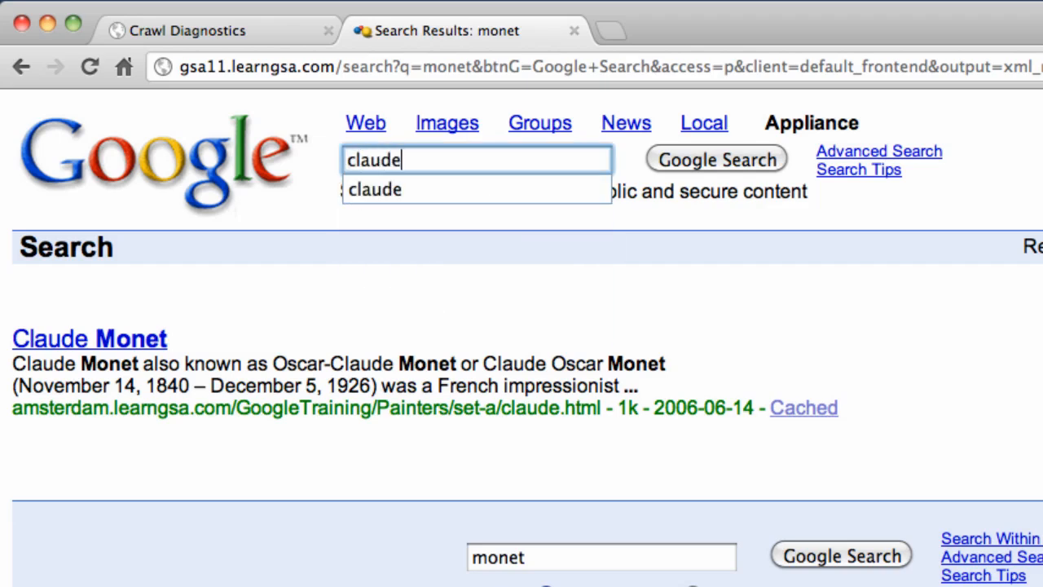
pyautogui.press('Return')
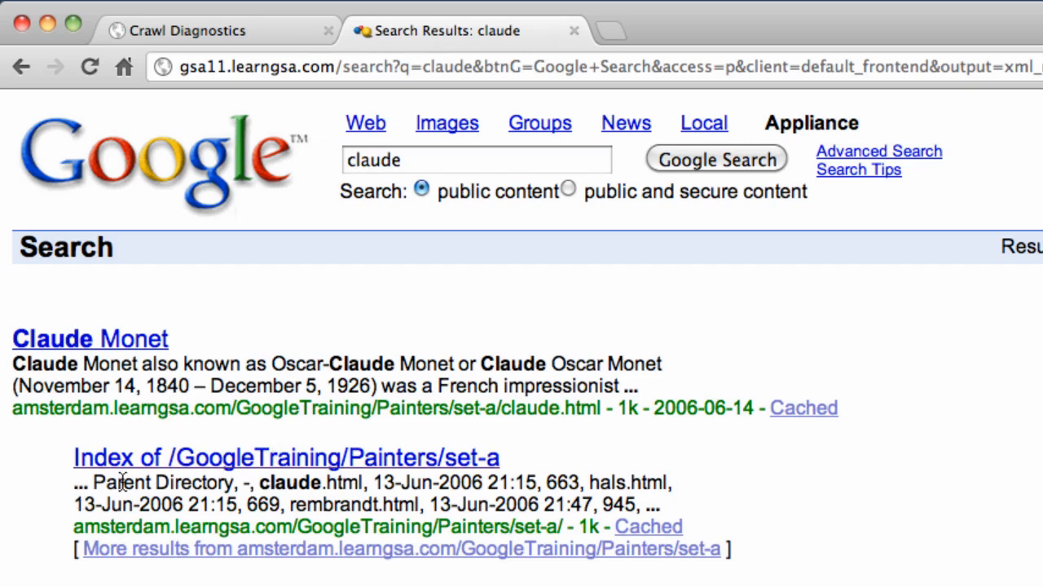
# - Restrict the claude results to the Painters set-a folder, then run info: on claude.html
pyautogui.click(309, 549)
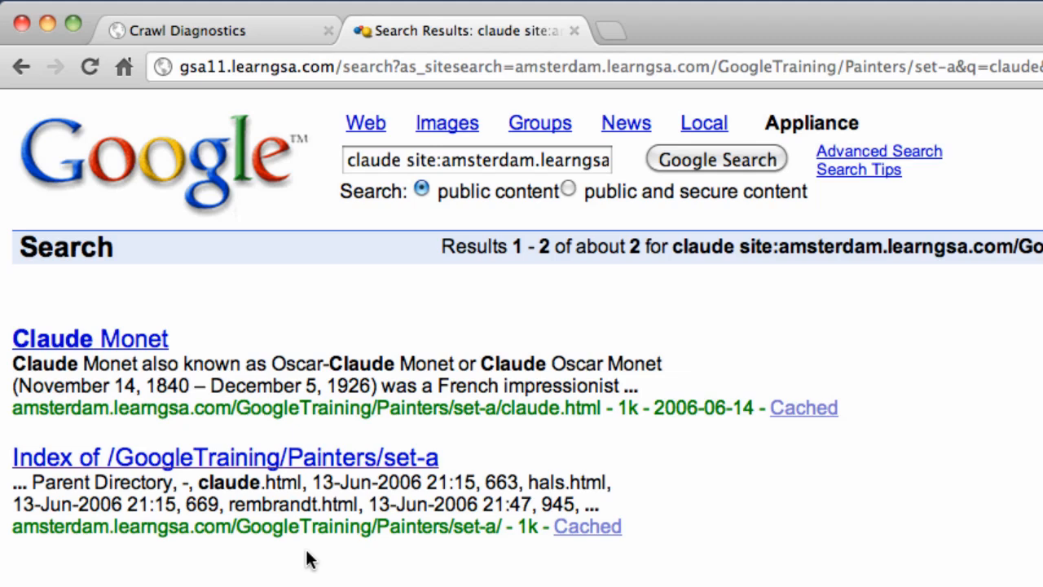
pyautogui.tripleClick(458, 161)
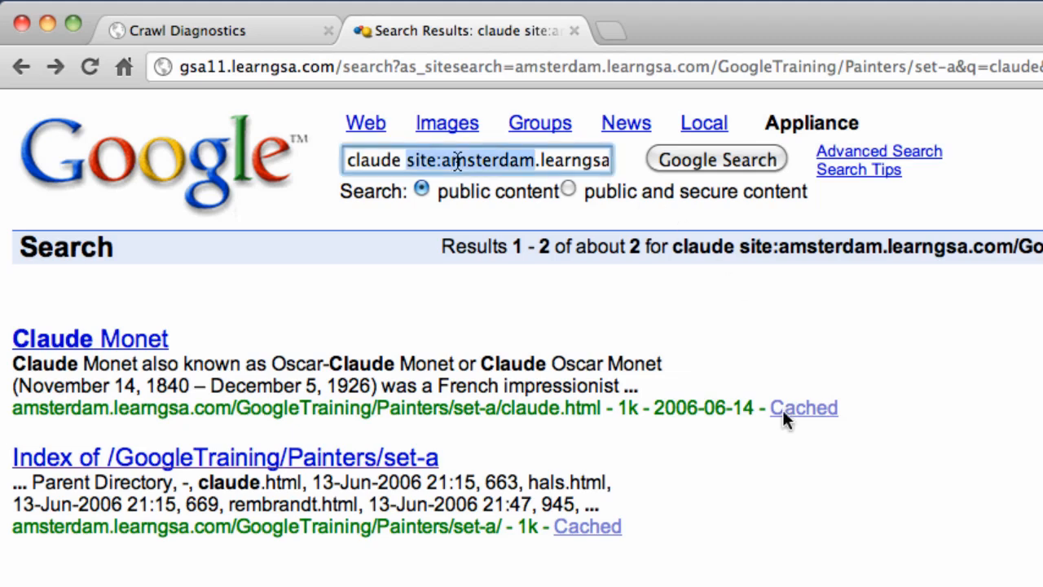
pyautogui.write('info:')
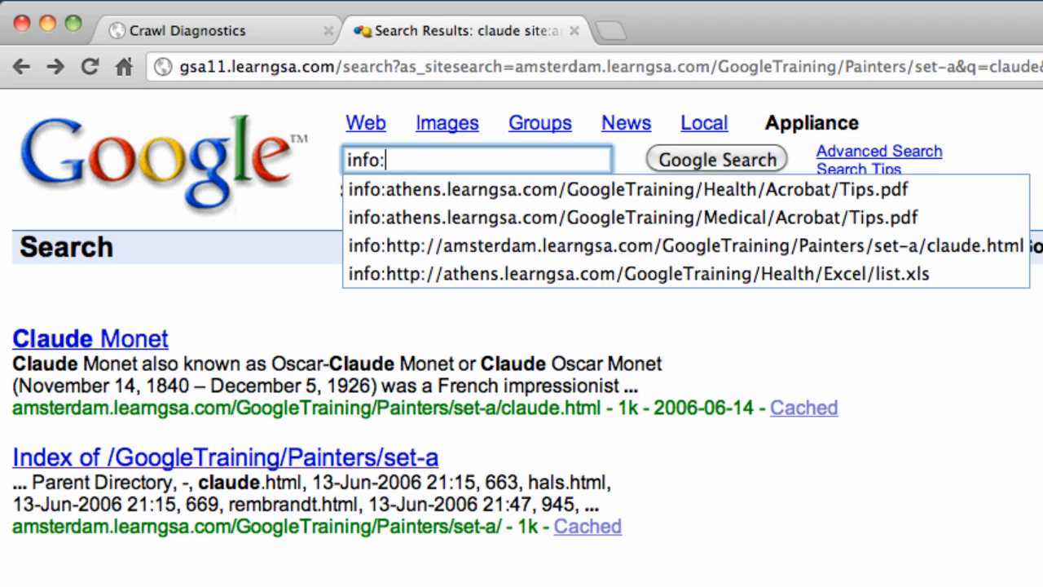
pyautogui.write('http://amsterdam.learngsa.com/GoogleTraining/Painters/set-a/claude.html')
pyautogui.press('Return')
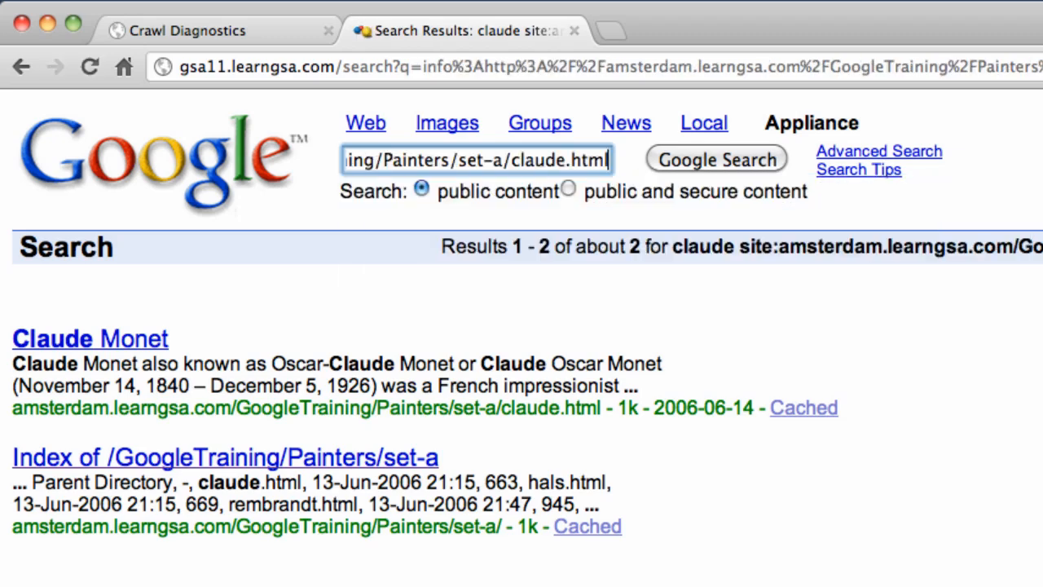
# - Change the query to link: on claude.html to list pages linking to it
pyautogui.click(374, 160)
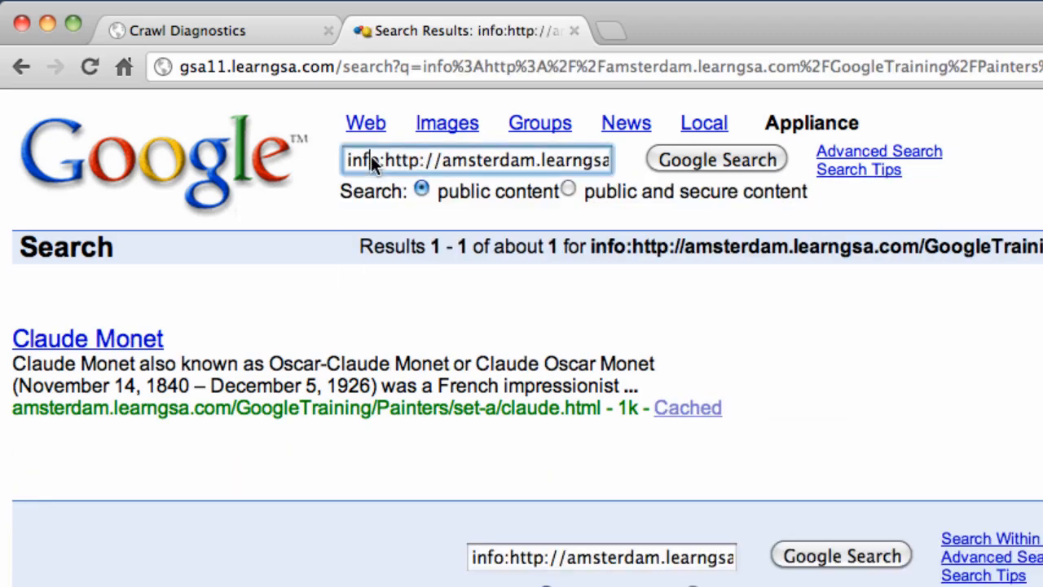
pyautogui.click(376, 160)
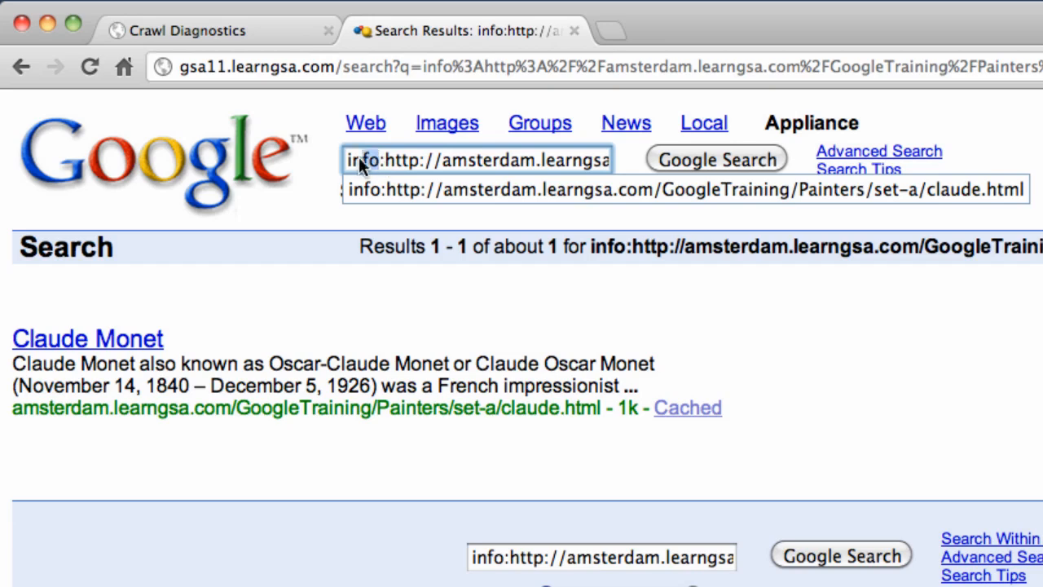
pyautogui.write('link')
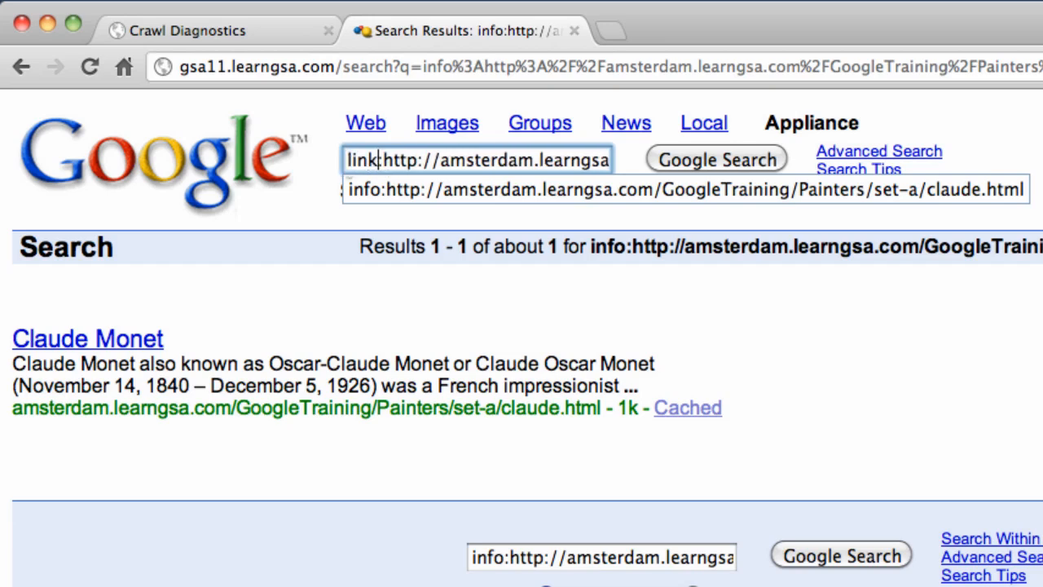
pyautogui.press('Return')
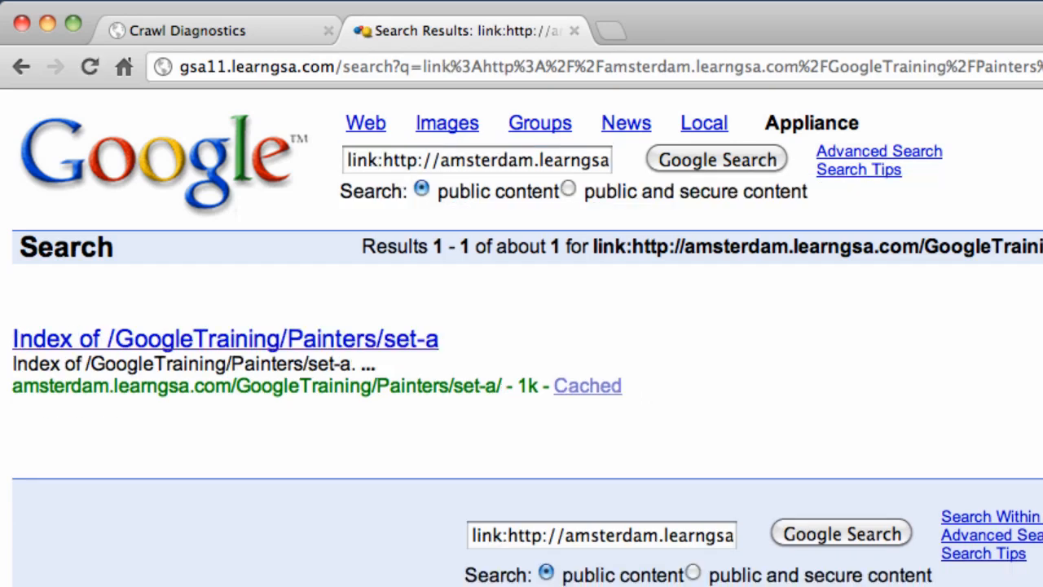
# - Open the Painters set-a directory listing and return to the results
pyautogui.click(241, 339)
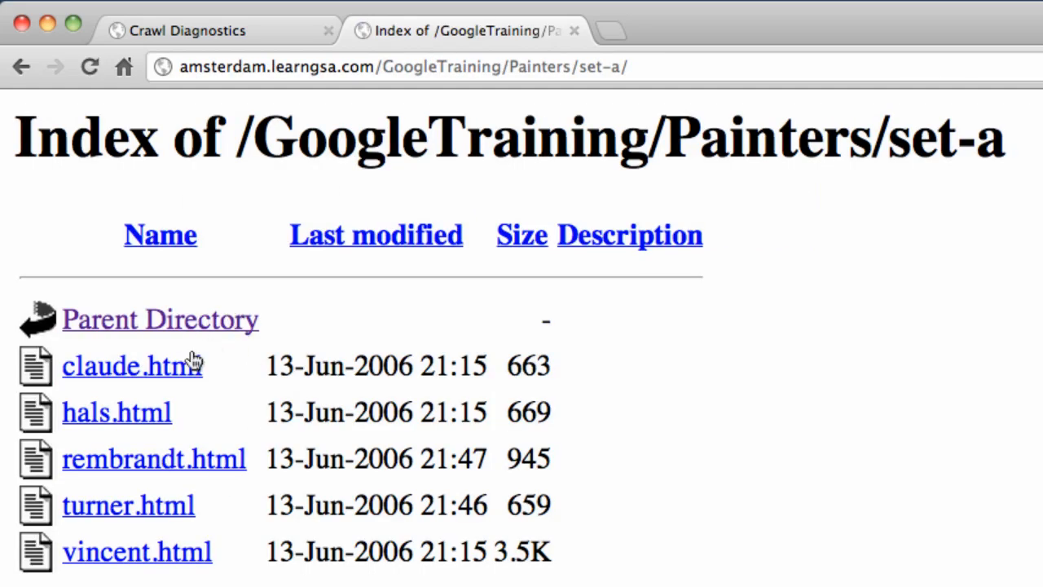
pyautogui.click(21, 69)
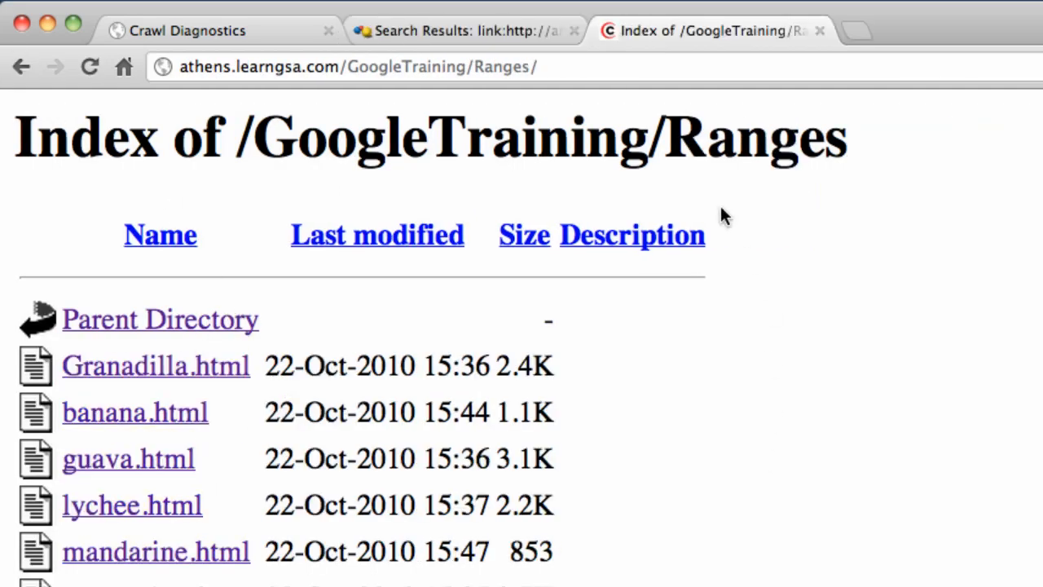
pyautogui.doubleClick(512, 67)
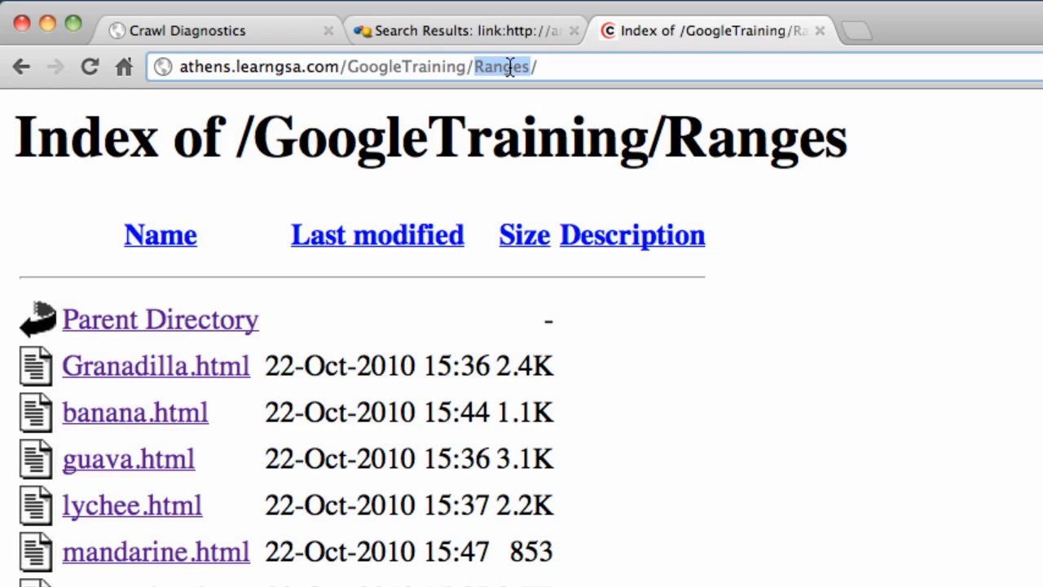
# - View the Granadilla.html page source and highlight its generator meta tag
pyautogui.click(137, 371)
pyautogui.rightClick(504, 450)
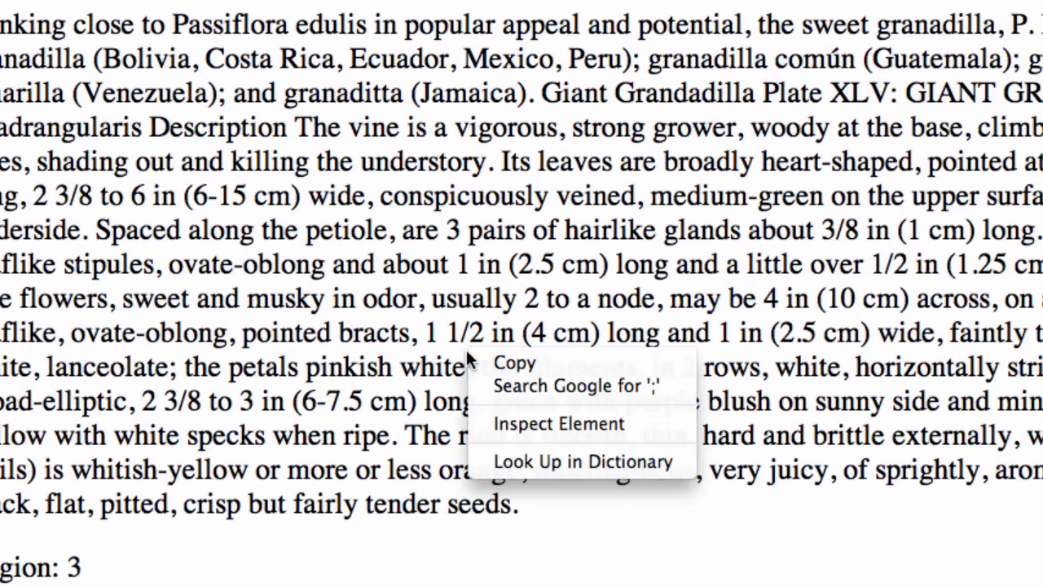
pyautogui.rightClick(621, 532)
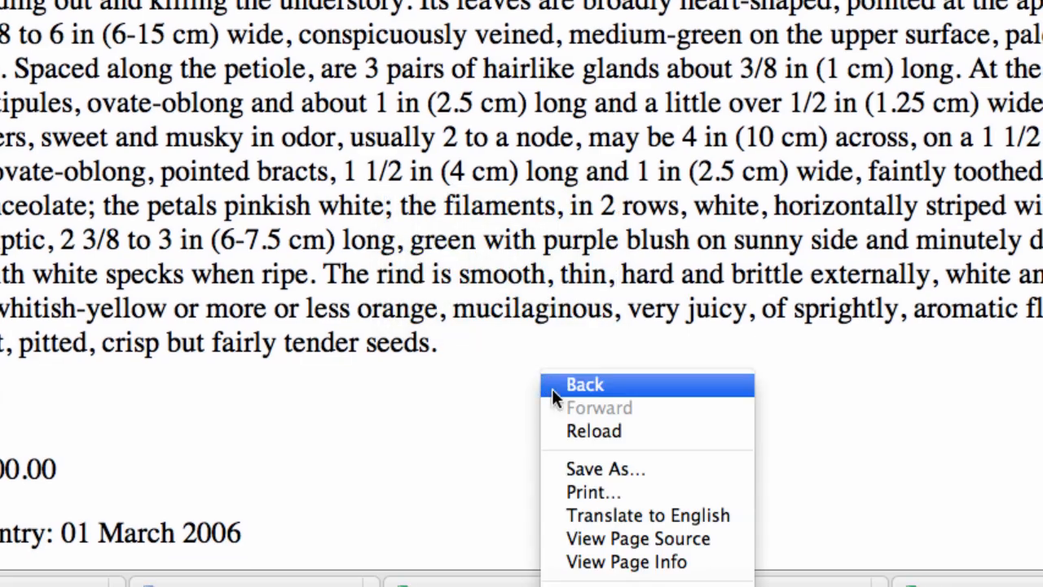
pyautogui.click(615, 536)
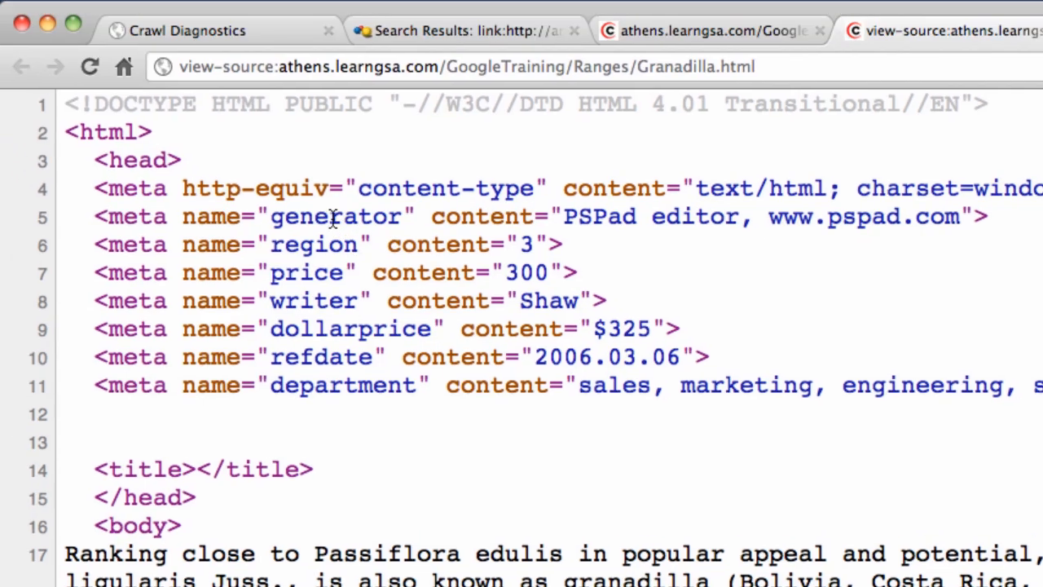
pyautogui.moveTo(270, 216); pyautogui.dragTo(397, 218)
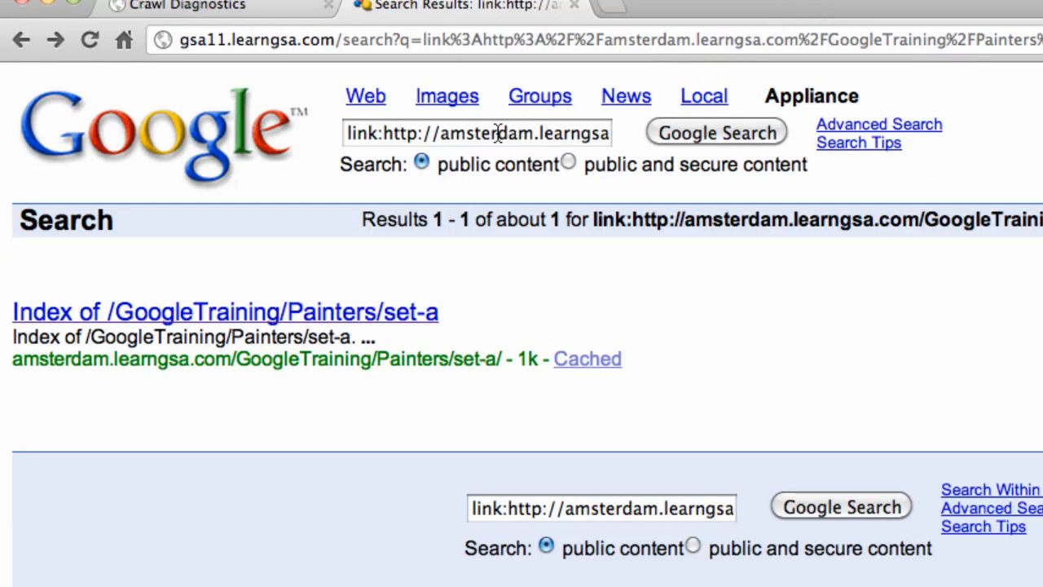
# - Search for pspad, then add getfields=*& before client= in the results URL
pyautogui.tripleClick(497, 133)
pyautogui.write('pspad')
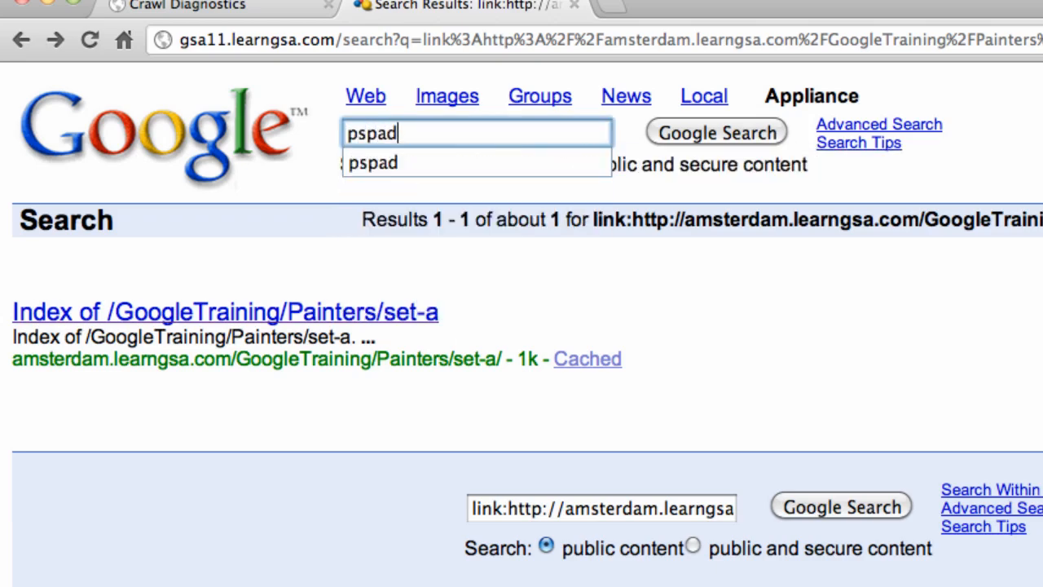
pyautogui.press('Return')
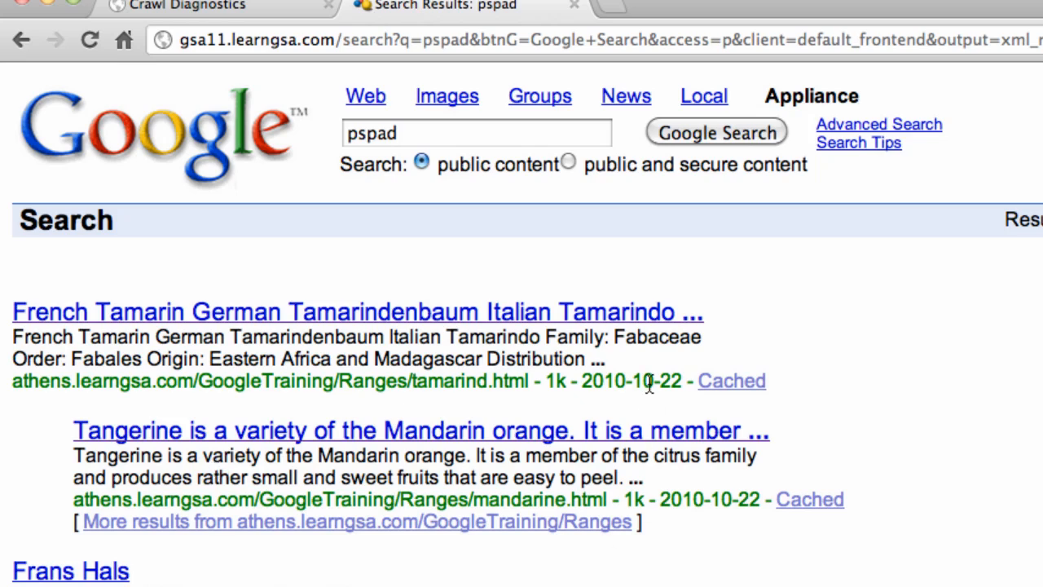
pyautogui.click(763, 39)
pyautogui.click(743, 39)
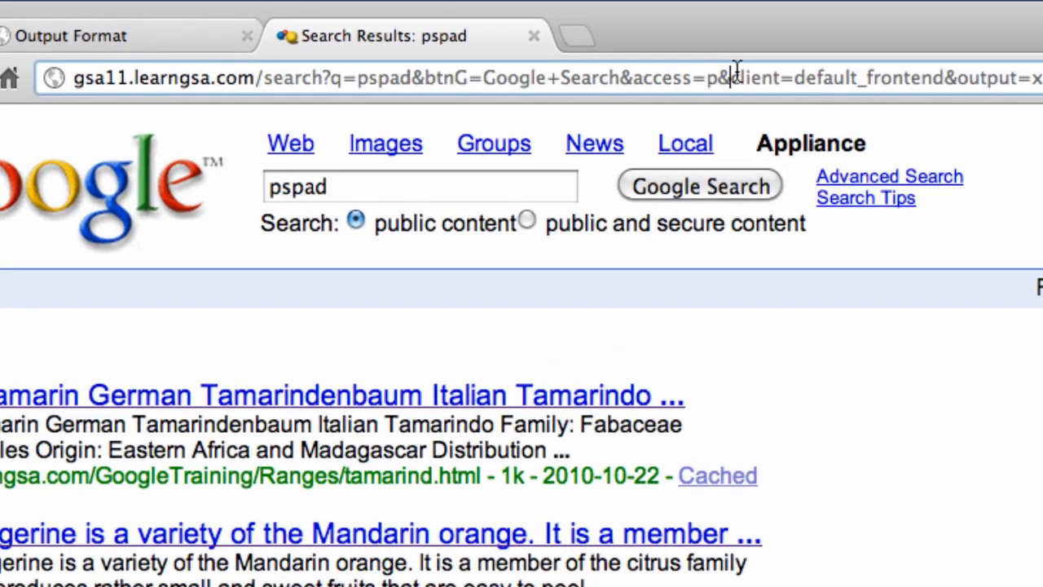
pyautogui.write('getfields=')
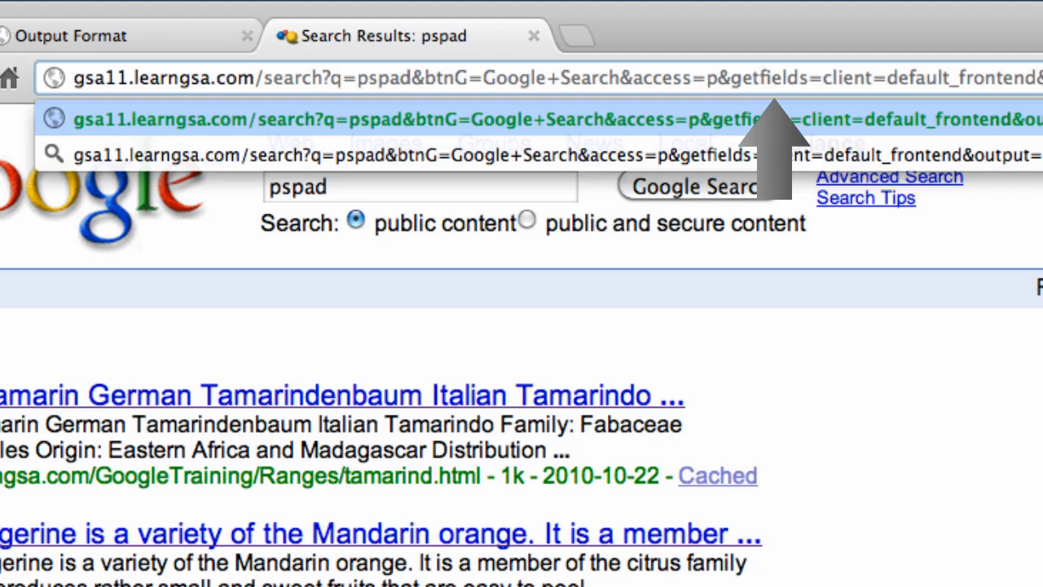
pyautogui.write('*&')
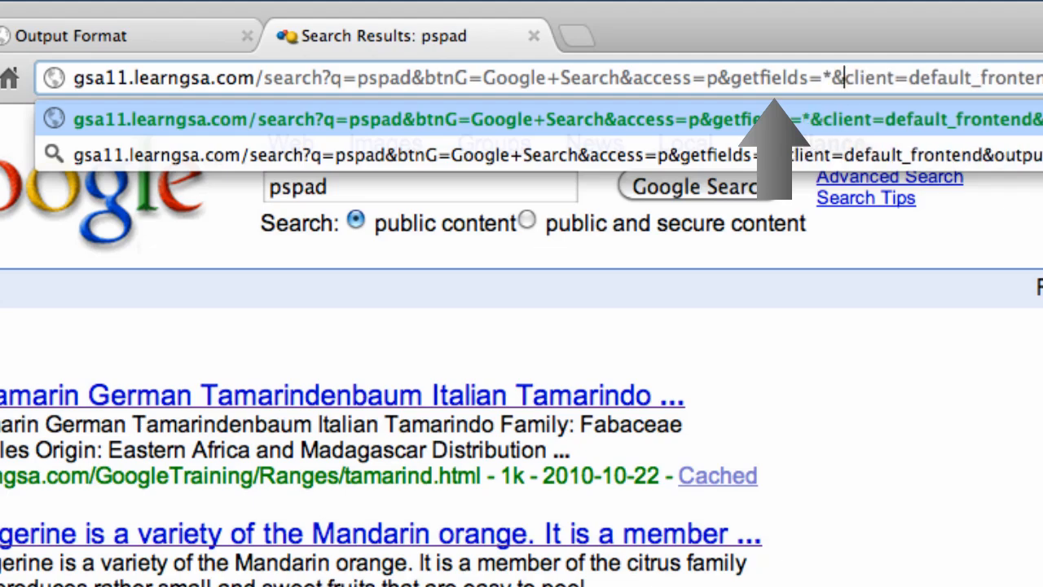
pyautogui.press('Return')
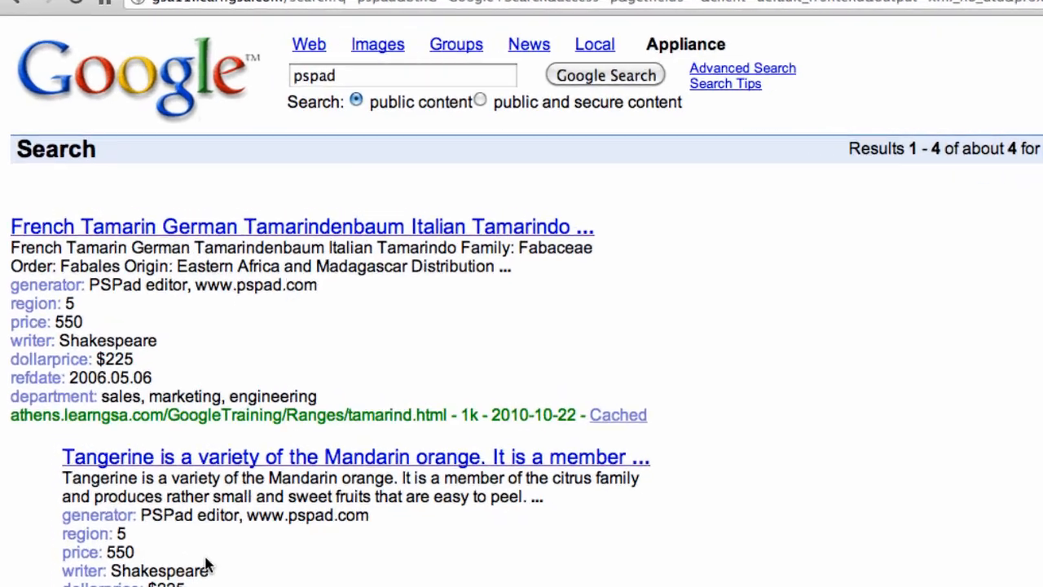
# - Search inmeta:generator=pspad, then the partial match inmeta:generator~pspad
pyautogui.click(349, 71)
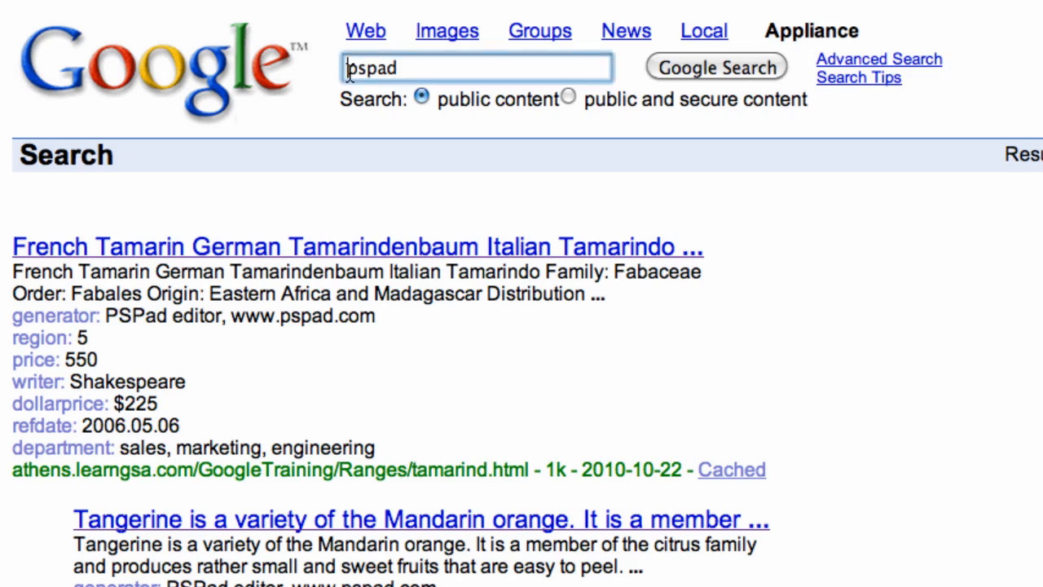
pyautogui.write('inmet')
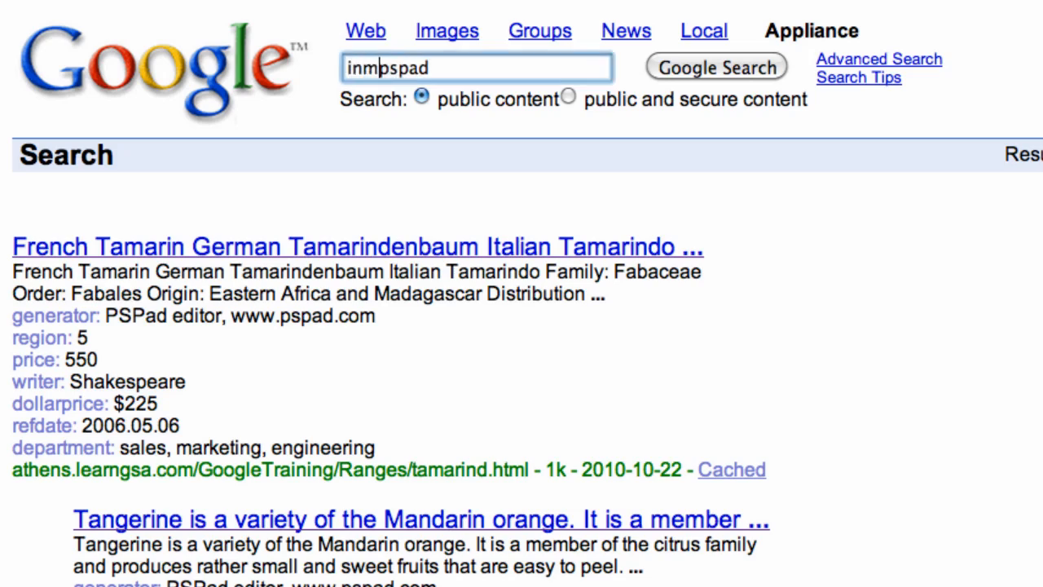
pyautogui.write('a:')
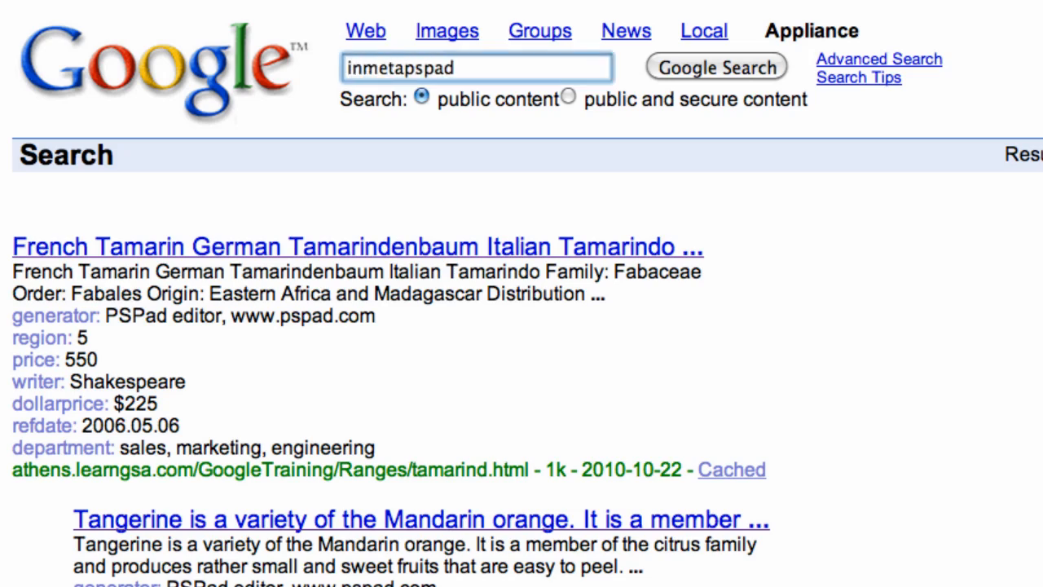
pyautogui.write('gen')
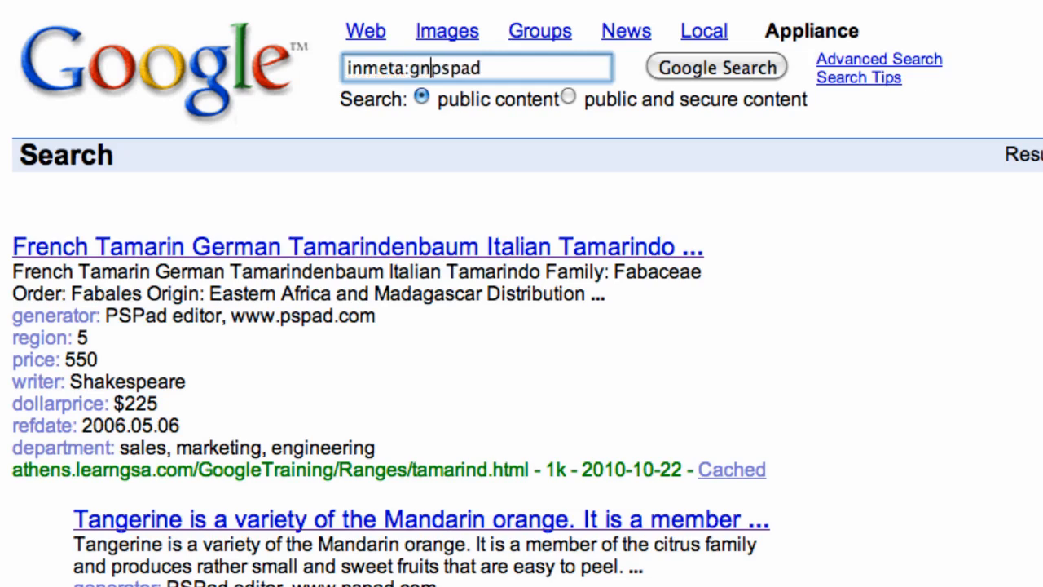
pyautogui.write('erator')
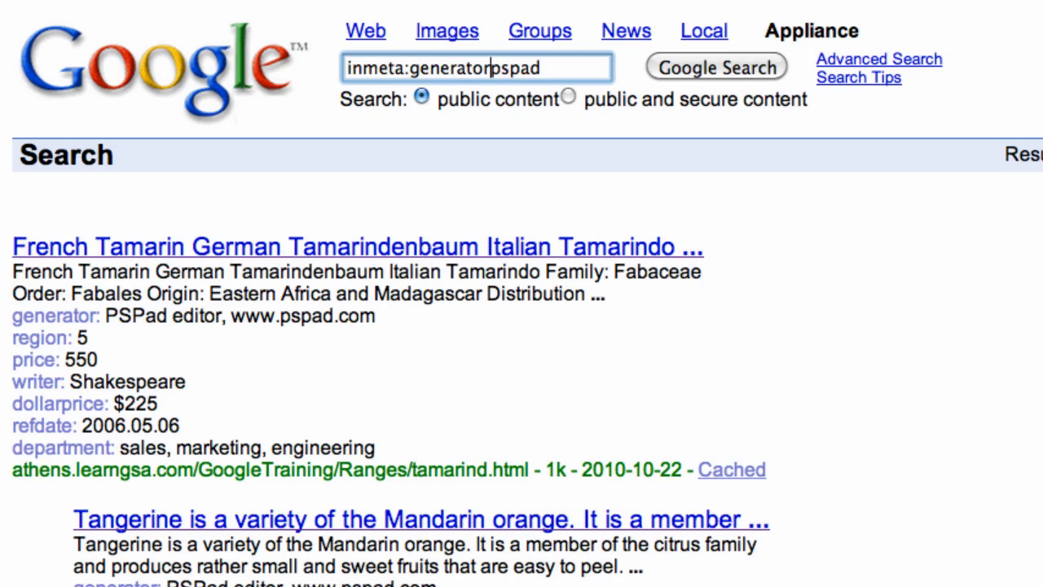
pyautogui.write('=')
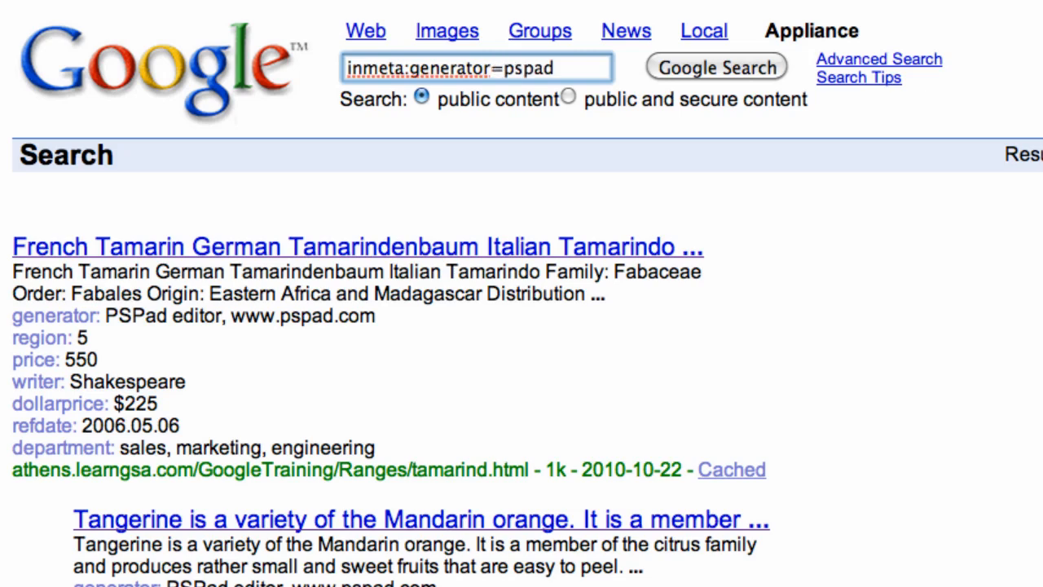
pyautogui.press('Return')
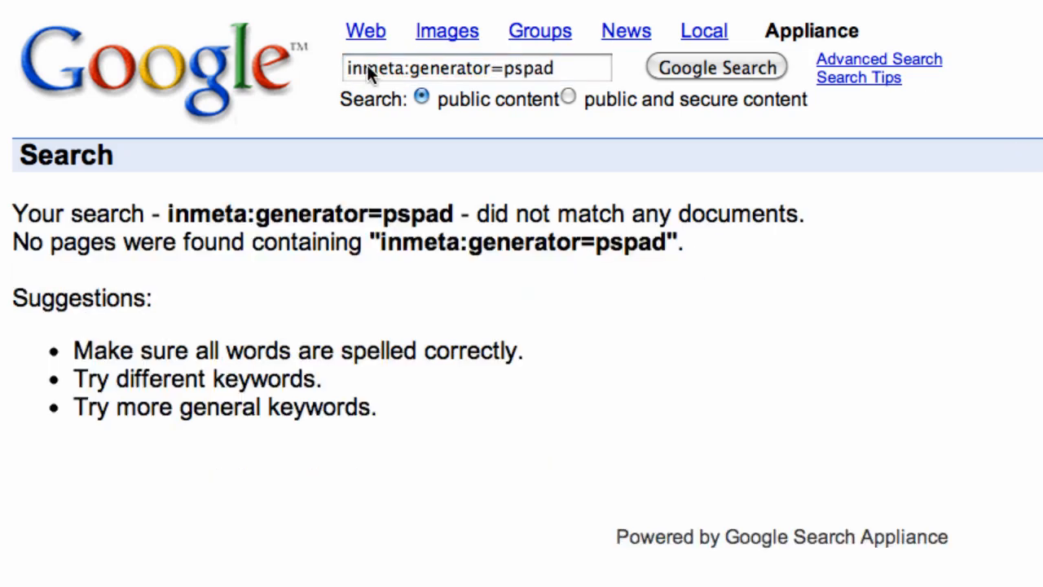
pyautogui.click(503, 65)
pyautogui.press('BackSpace')
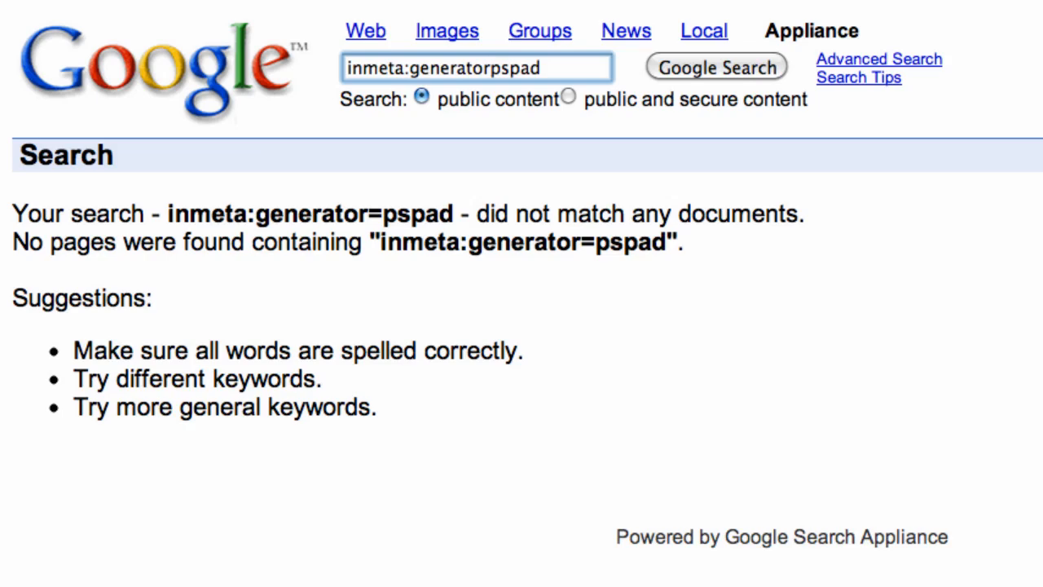
pyautogui.write('~')
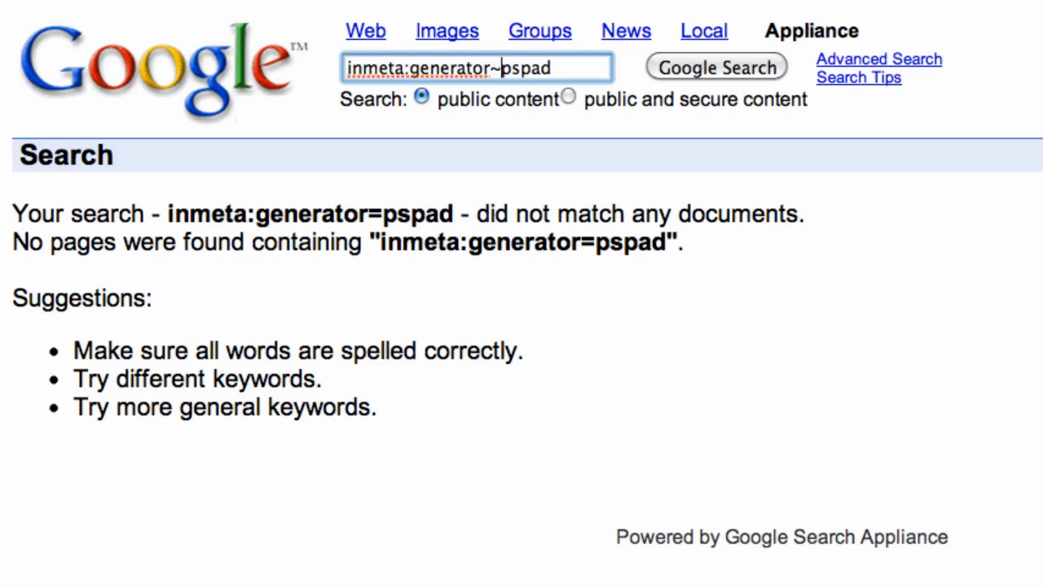
pyautogui.press('Return')
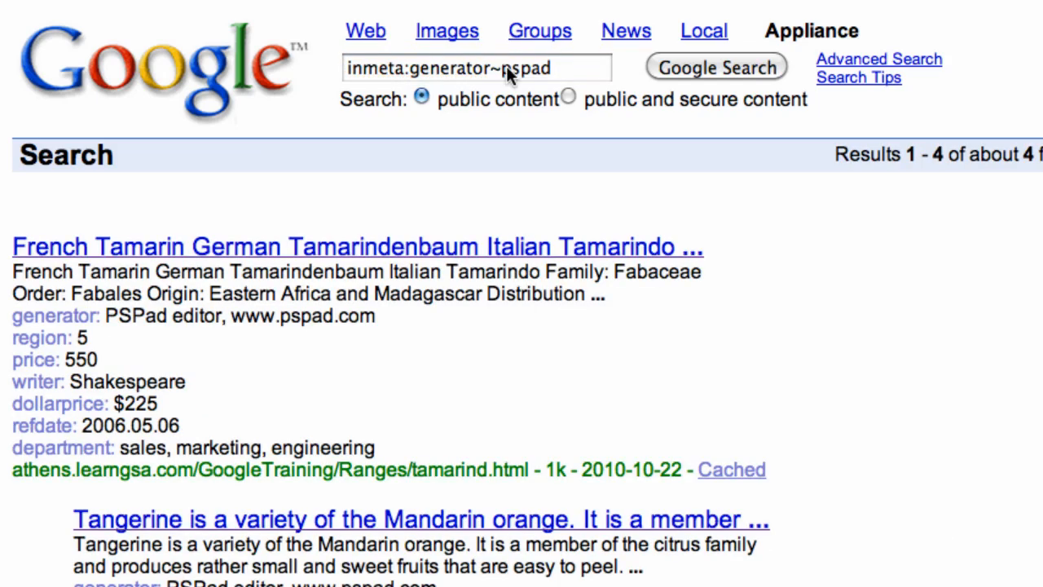
# - Run range searches inmeta:region:1..5 and then inmeta:region:1..3
pyautogui.doubleClick(475, 67)
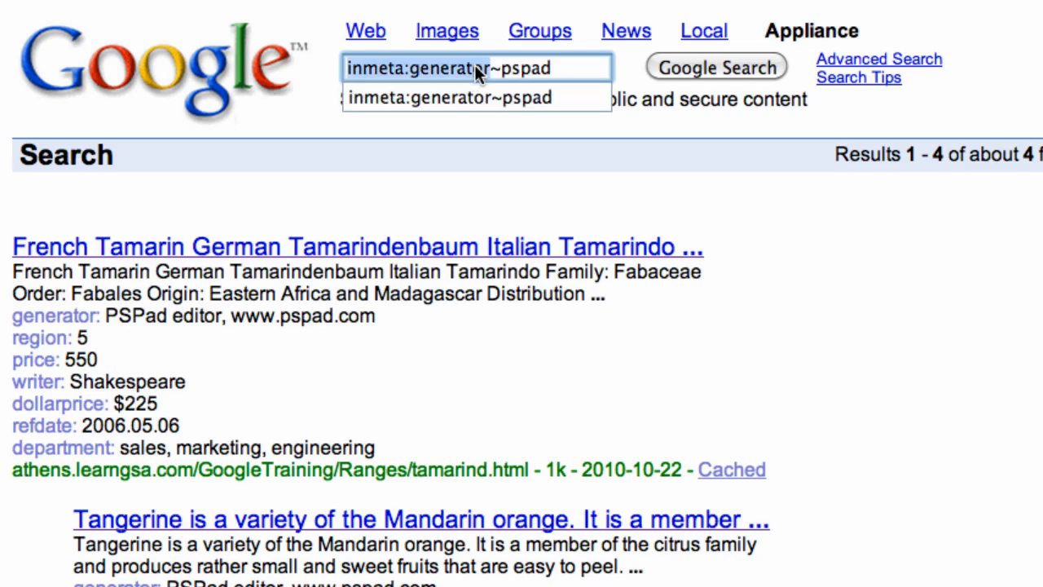
pyautogui.click(475, 67)
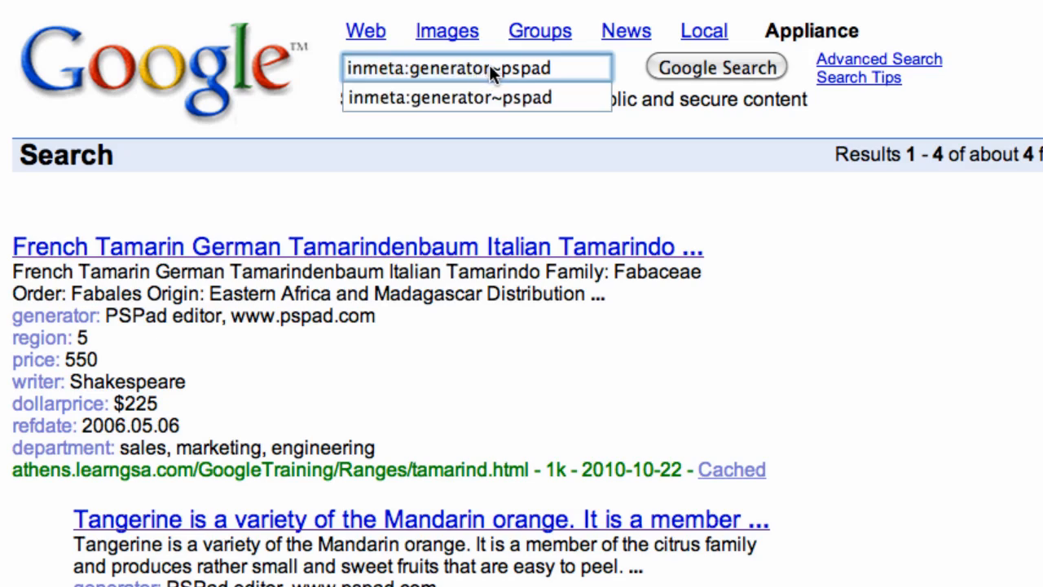
pyautogui.moveTo(427, 69); pyautogui.dragTo(411, 69)
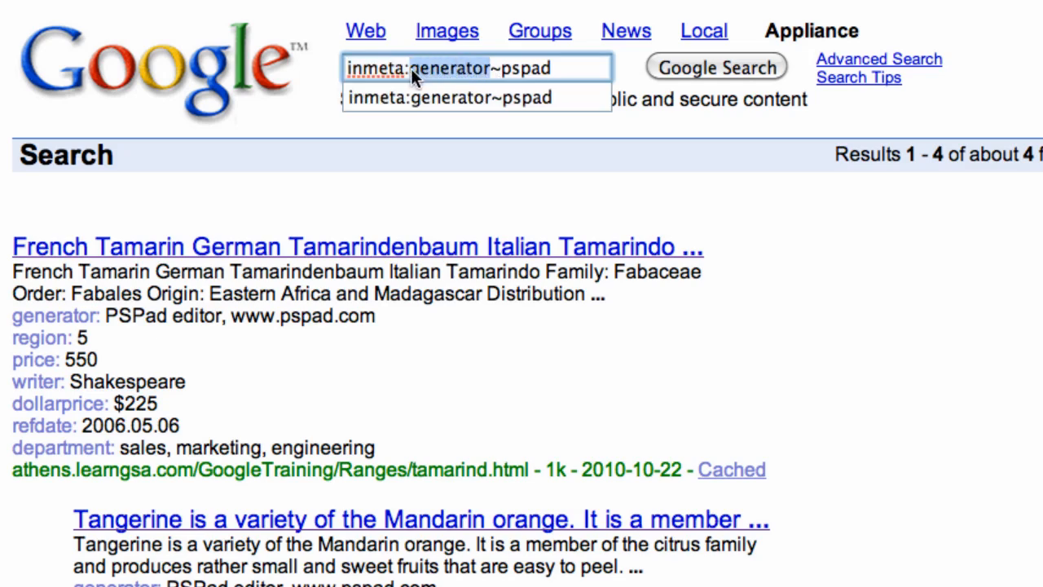
pyautogui.write('region')
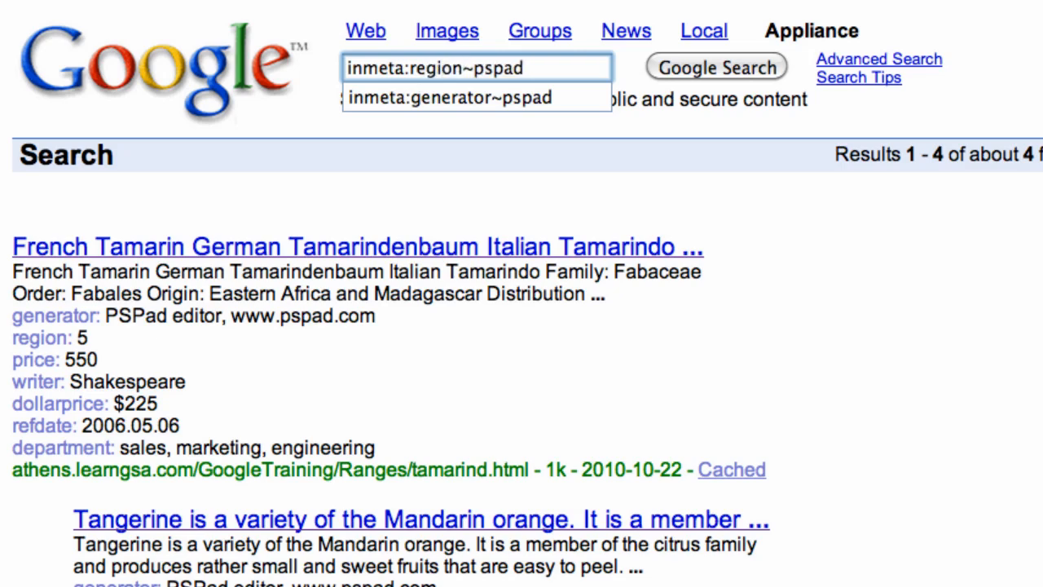
pyautogui.write(':1')
pyautogui.write('..5')
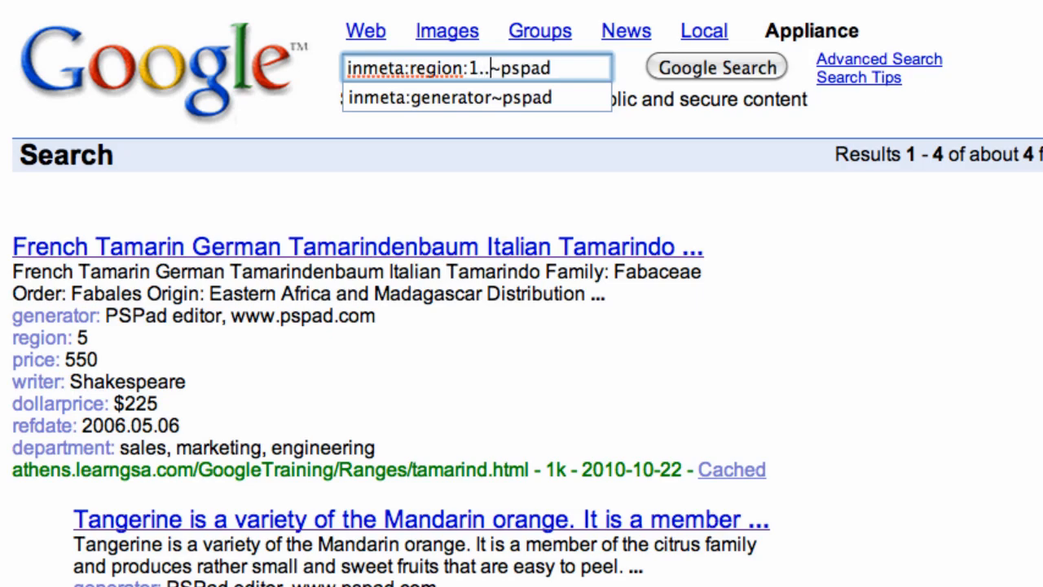
pyautogui.press('Delete')
pyautogui.press('Delete')
pyautogui.press('Delete')
pyautogui.press('Delete')
pyautogui.press('Delete')
pyautogui.press('Delete')
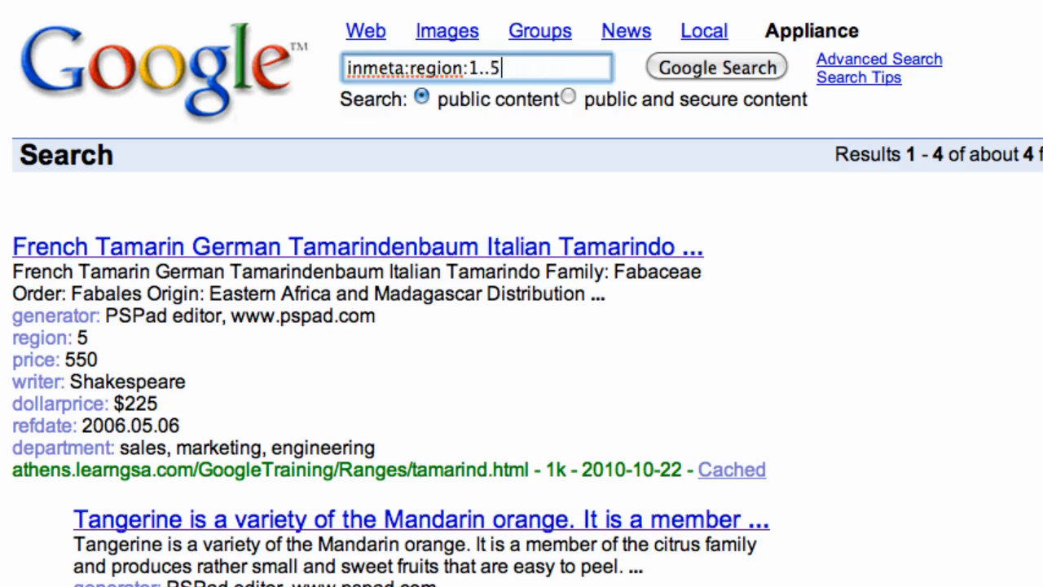
pyautogui.press('Return')
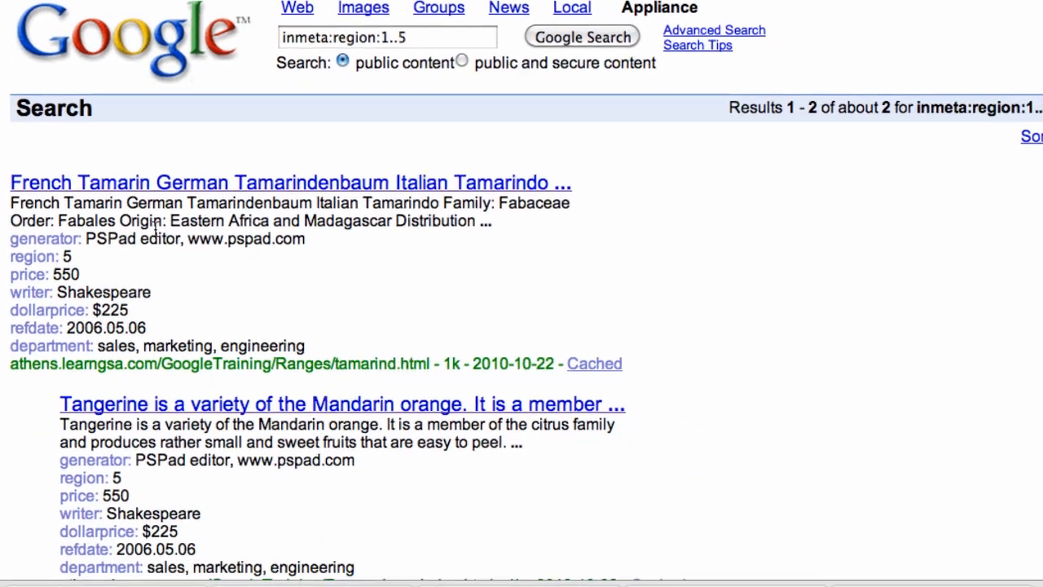
pyautogui.click(416, 38)
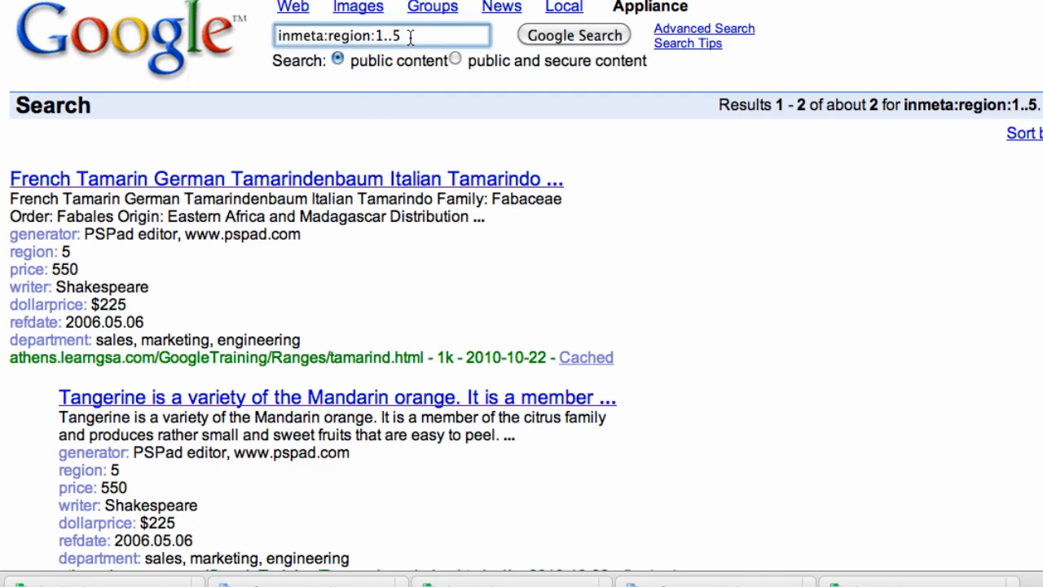
pyautogui.press('BackSpace')
pyautogui.write('3')
pyautogui.press('Return')
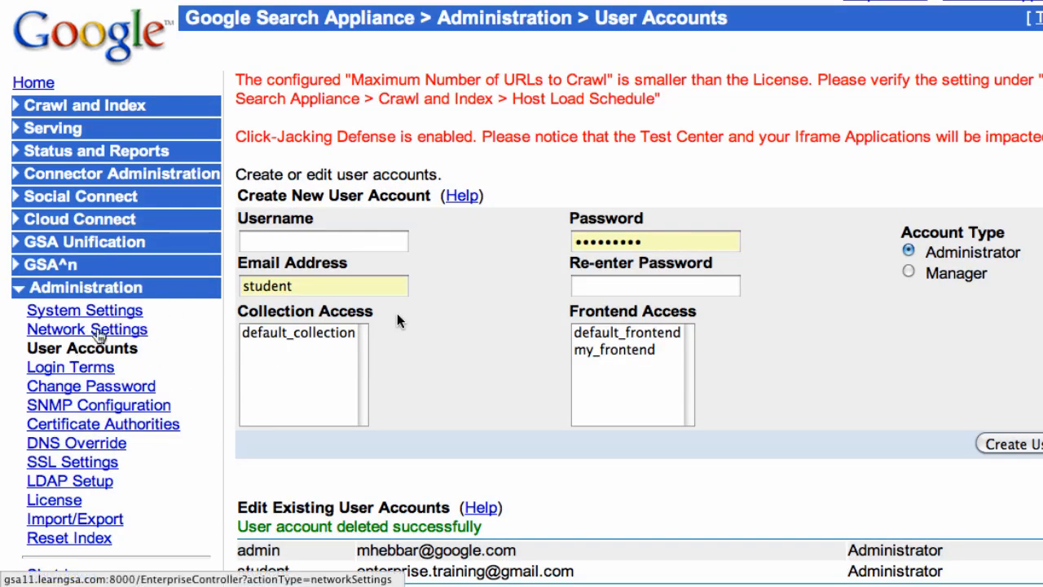
# - Enter the new account's username, e-mail address and password twice
pyautogui.click(279, 242)
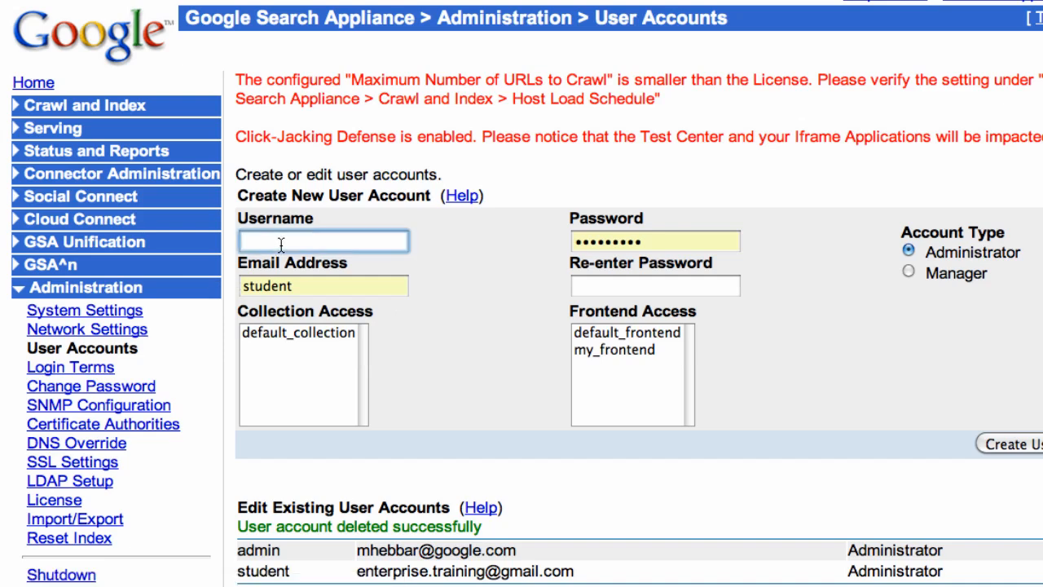
pyautogui.write('sa')
pyautogui.press('Down')
pyautogui.press('Tab')
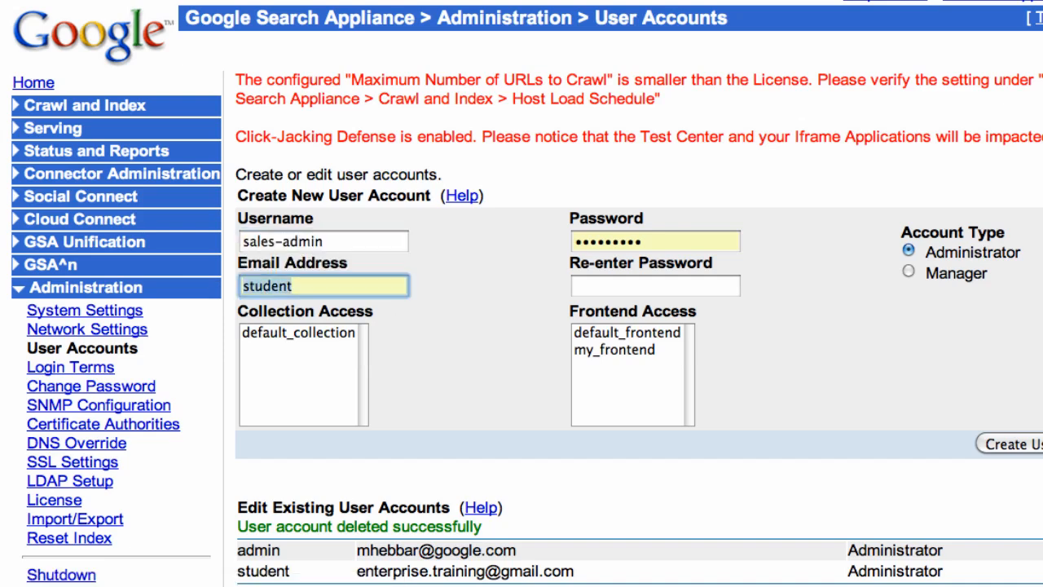
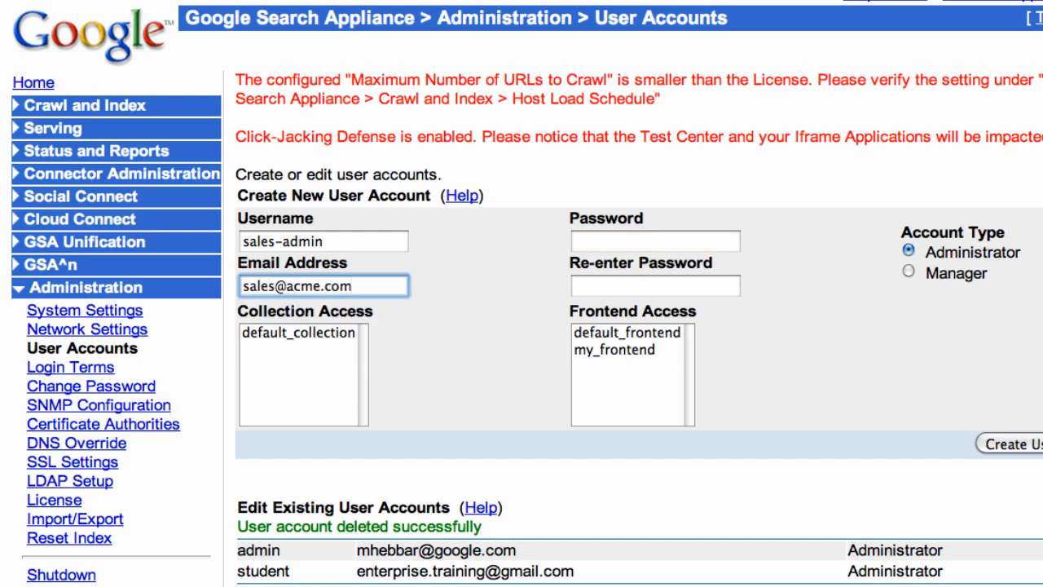
pyautogui.click(597, 247)
pyautogui.write('•')
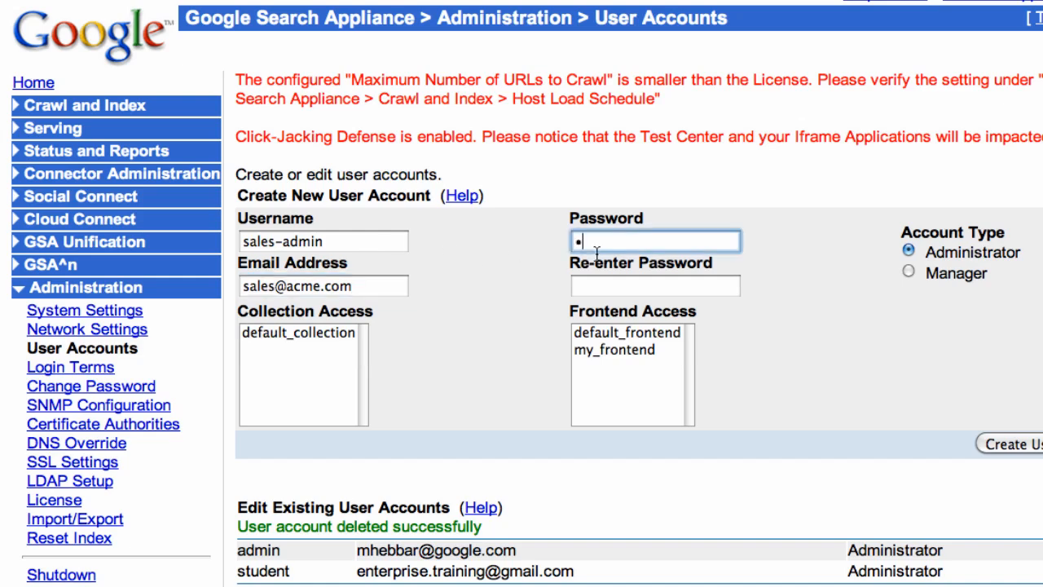
pyautogui.write('•••')
pyautogui.press('Tab')
pyautogui.write('••••')
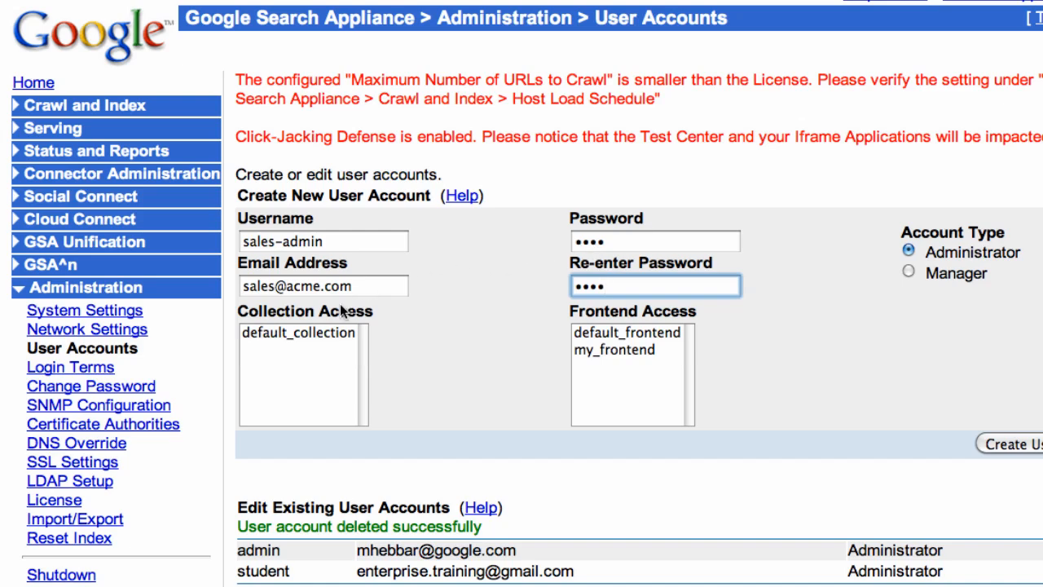
# - Make the account a Manager with default_collection and default_frontend access, and create it
pyautogui.click(908, 271)
pyautogui.click(302, 331)
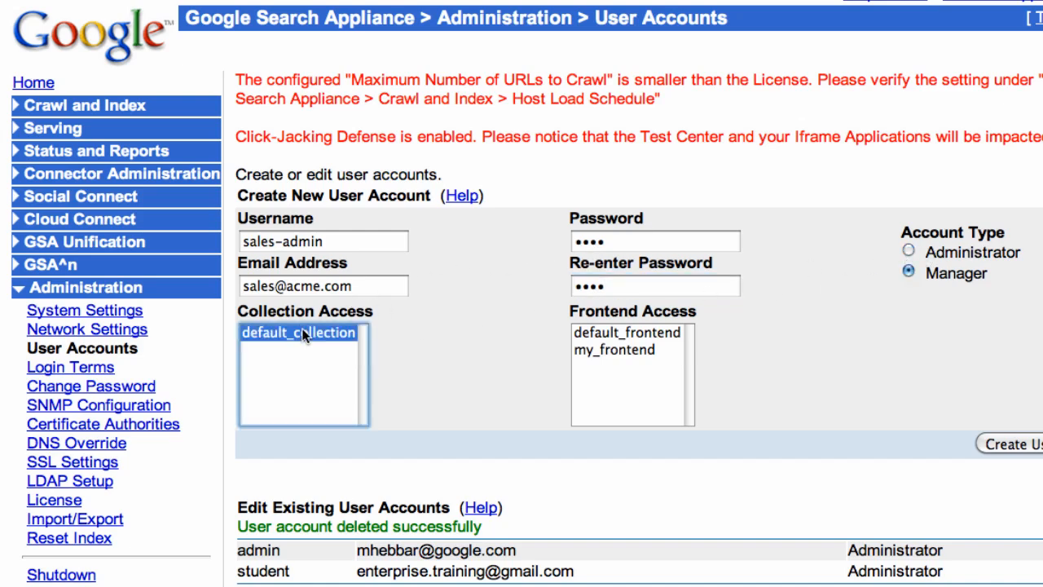
pyautogui.click(634, 332)
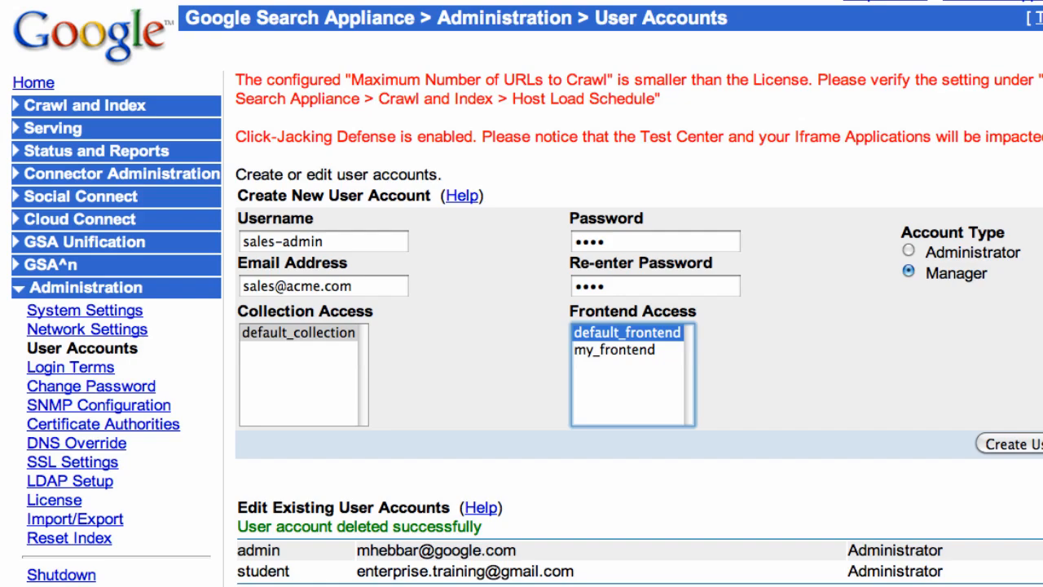
pyautogui.click(1020, 444)
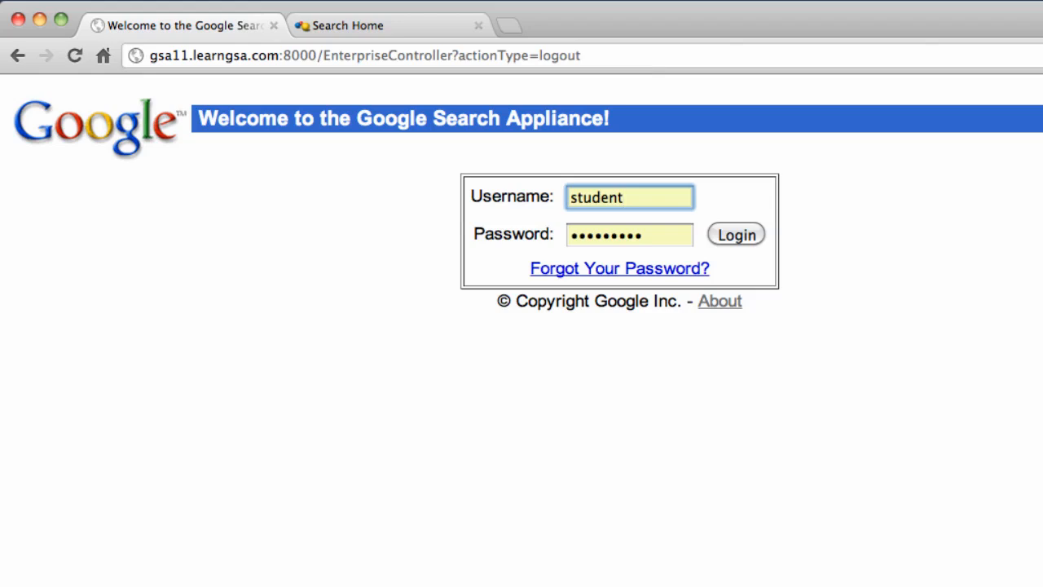
# - Log in as sales-admin with the new account's password
pyautogui.doubleClick(612, 197)
pyautogui.write('sales')
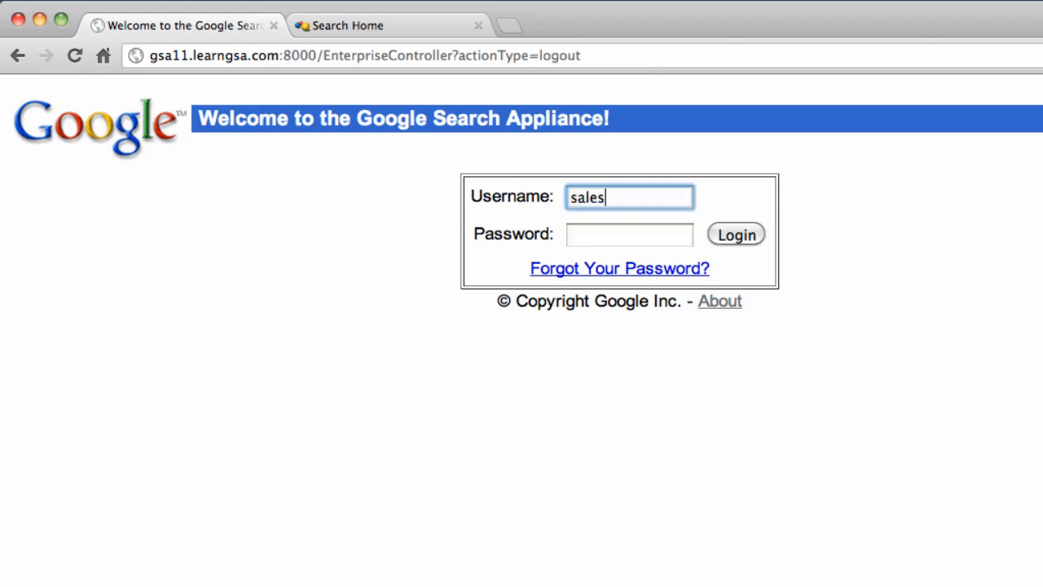
pyautogui.write('-admin')
pyautogui.press('Tab')
pyautogui.write('••••')
pyautogui.press('Return')
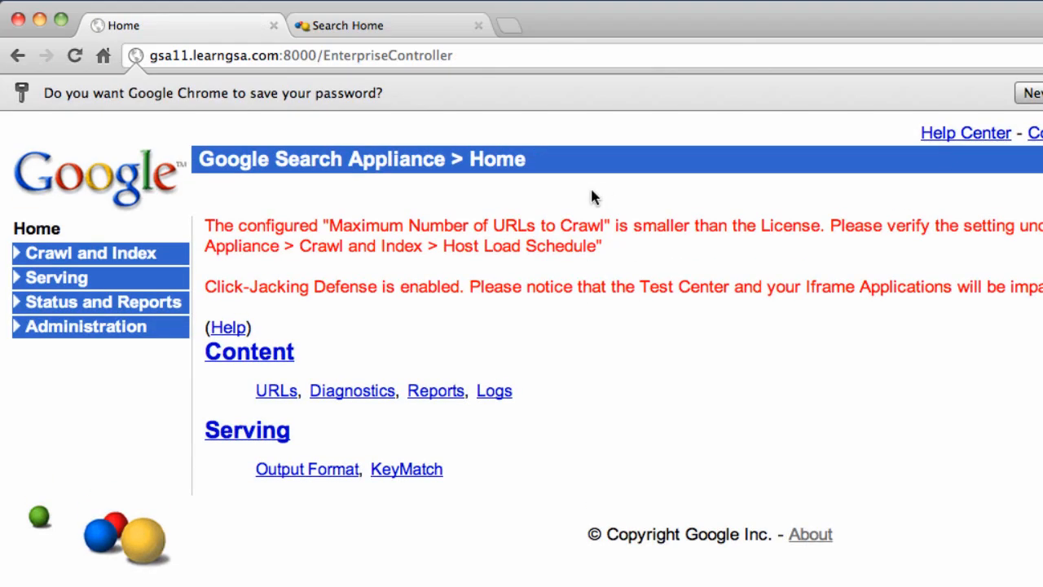
# - Browse the manager's collections, front ends and default_frontend settings, then reach Administration
pyautogui.click(77, 258)
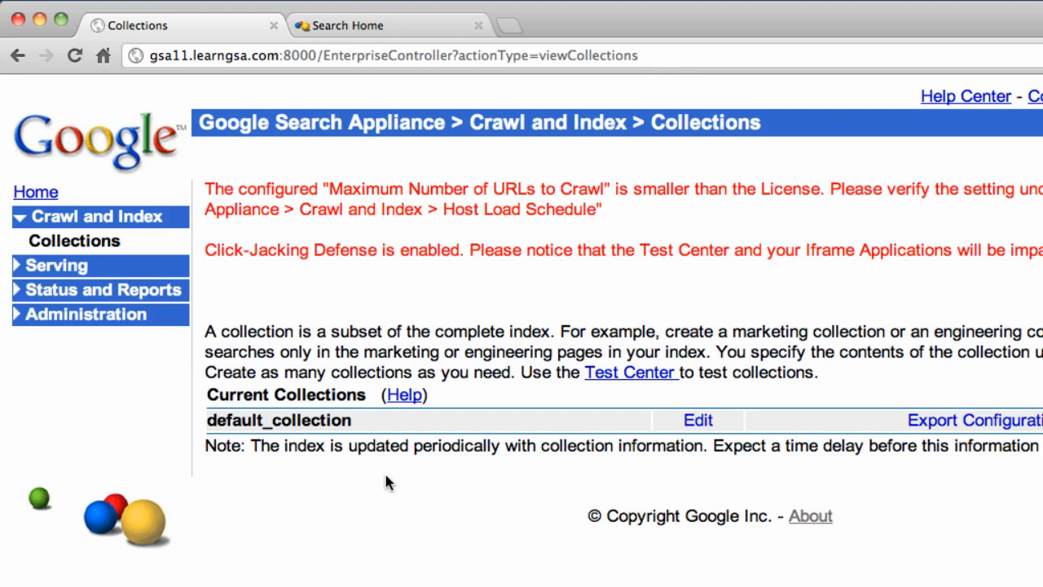
pyautogui.click(73, 272)
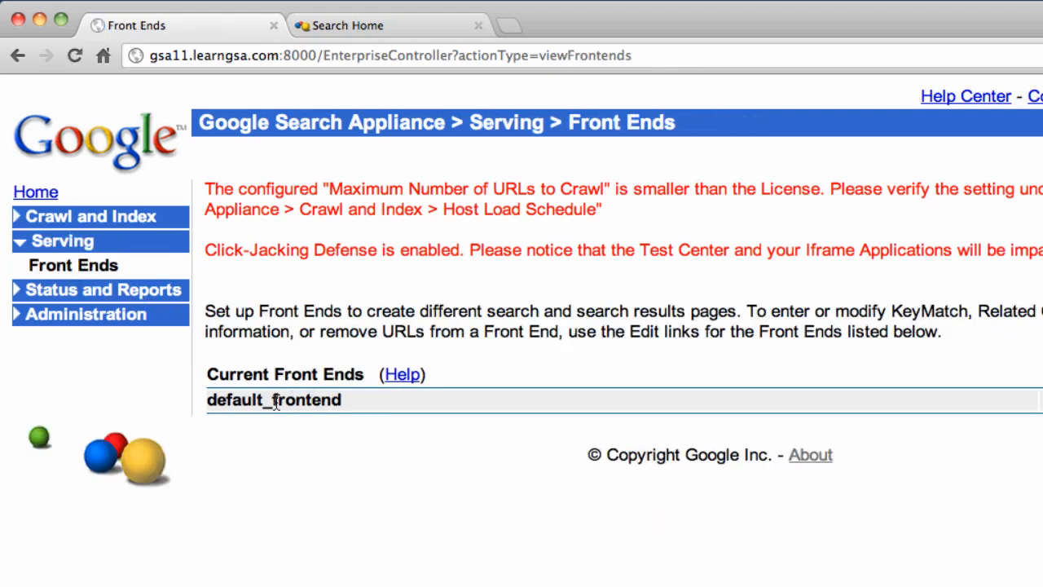
pyautogui.click(1041, 400)
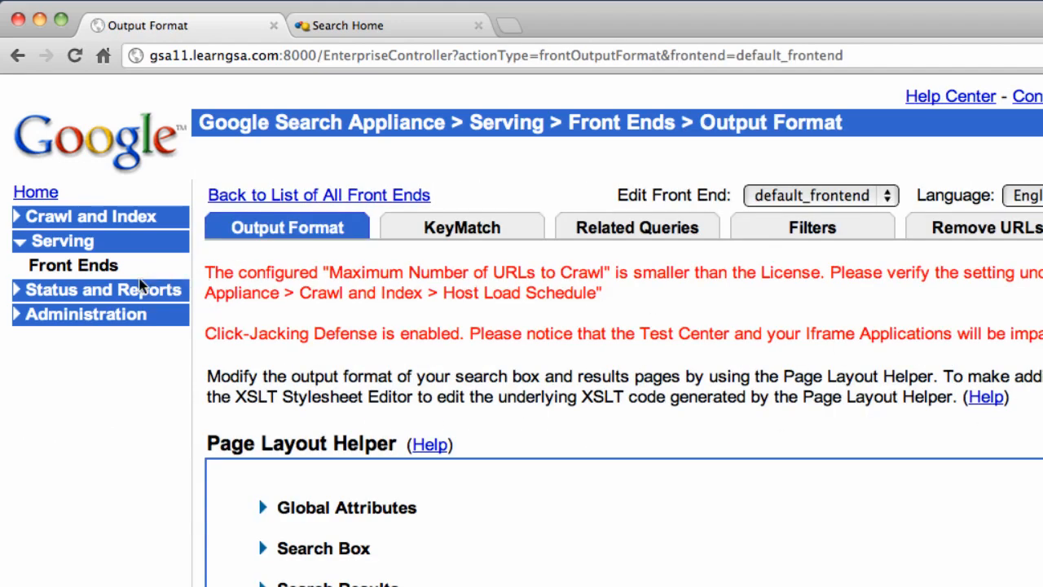
pyautogui.click(90, 292)
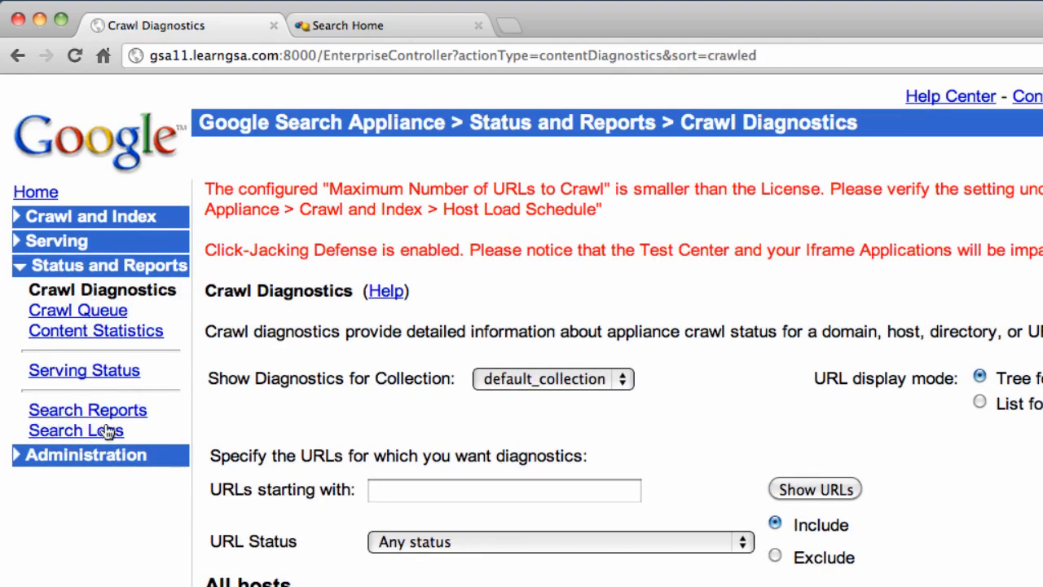
pyautogui.click(73, 456)
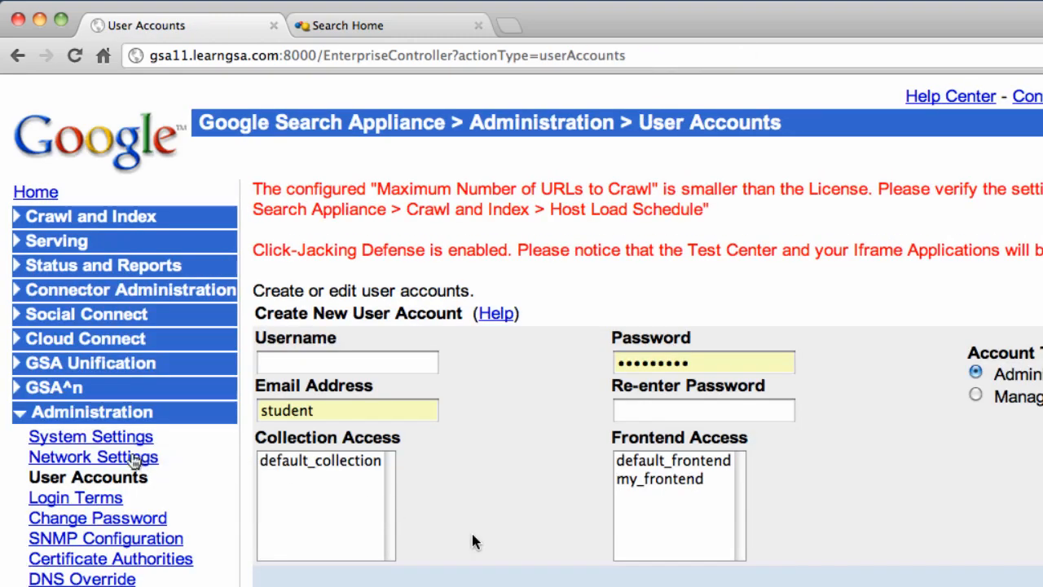
# - Show Network Settings and select the SMTP server value smtp1.learngsa.com
pyautogui.click(130, 458)
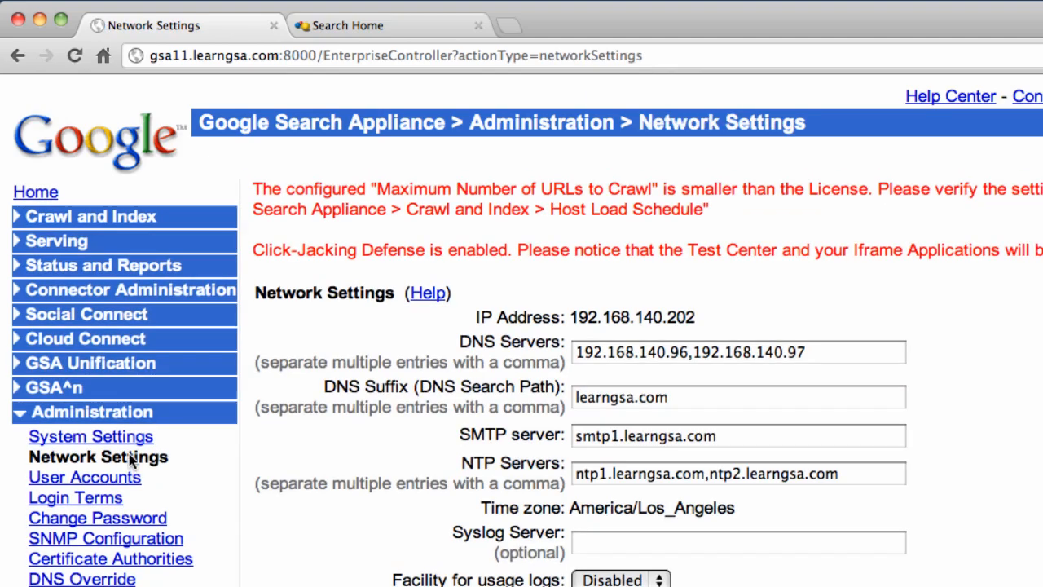
pyautogui.moveTo(573, 438); pyautogui.dragTo(736, 437)
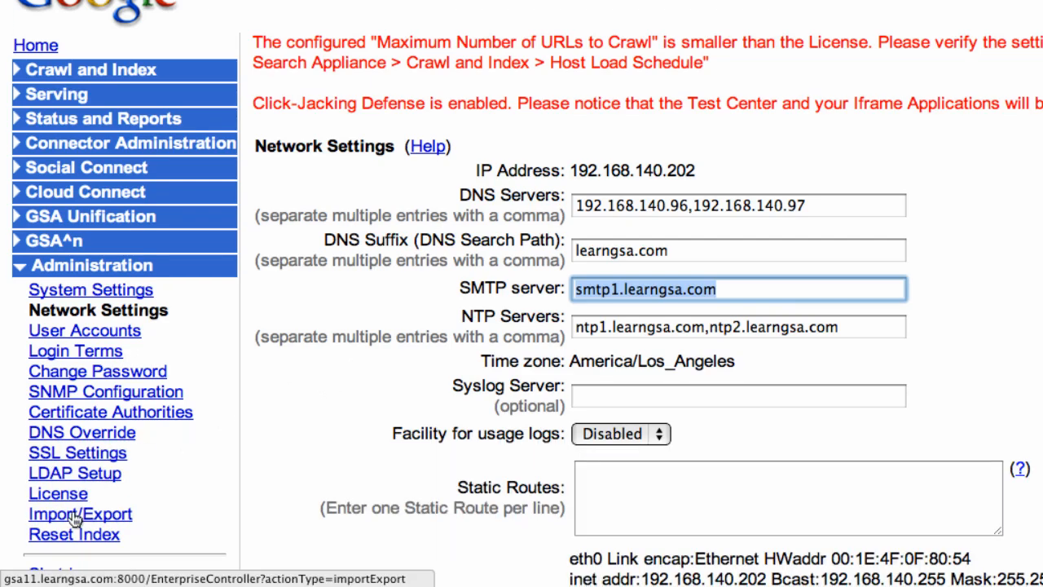
# - On the Import/Export page, enter and confirm a passphrase, then export the configuration
pyautogui.click(75, 518)
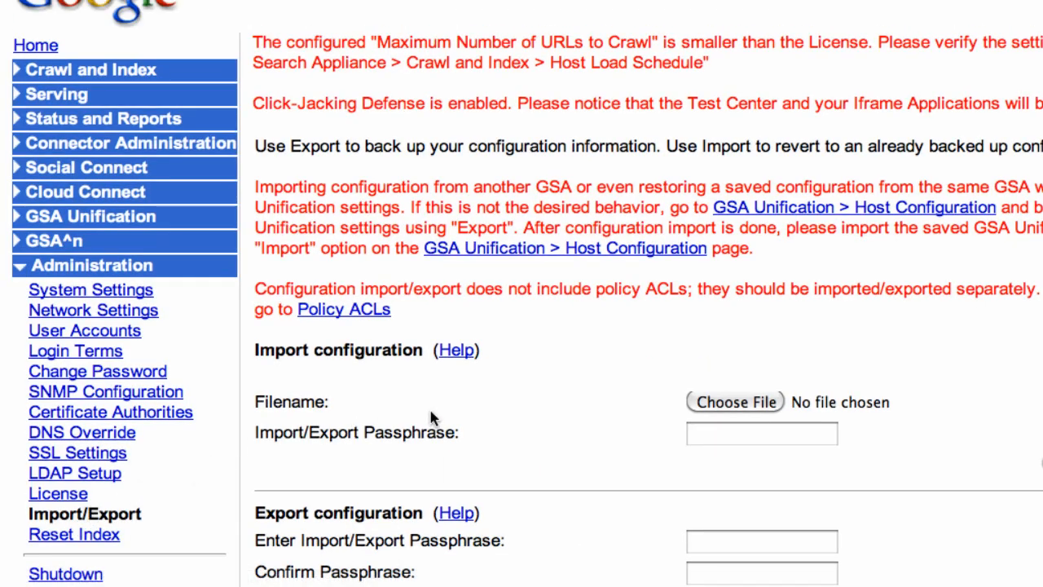
pyautogui.scroll(-5, 468, 417)
pyautogui.click(728, 392)
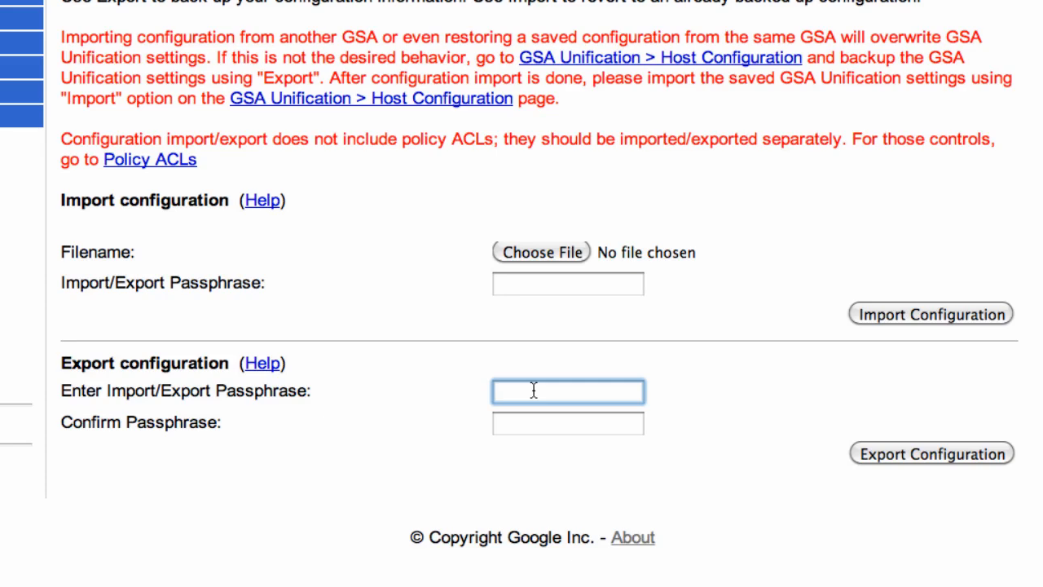
pyautogui.write('•••••••••')
pyautogui.press('Tab')
pyautogui.write('•••••••••')
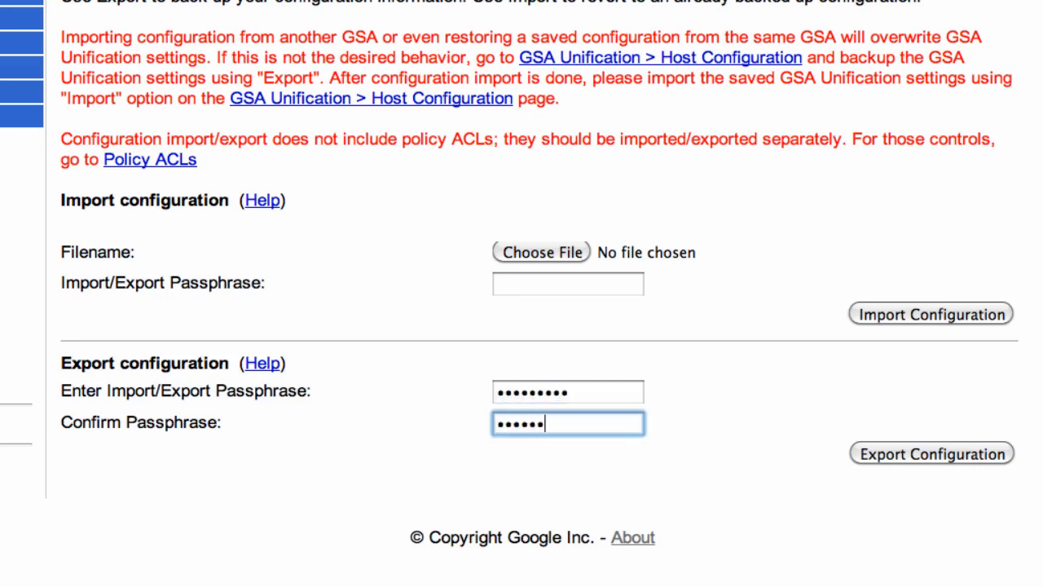
pyautogui.click(908, 455)
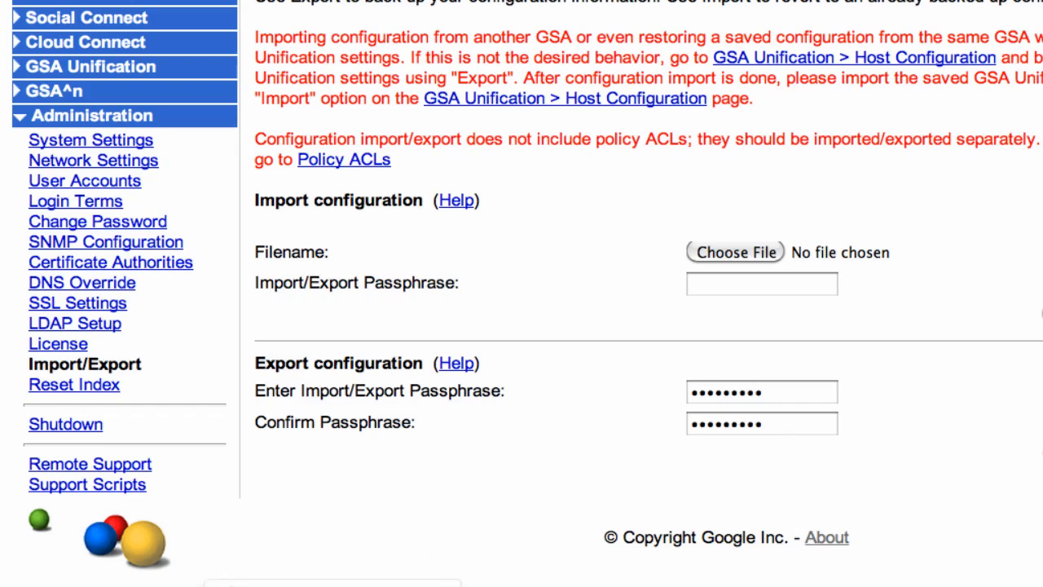
# - Open config (1).xml in TextMate from Finder, then start choosing a file to import
pyautogui.click(277, 585)
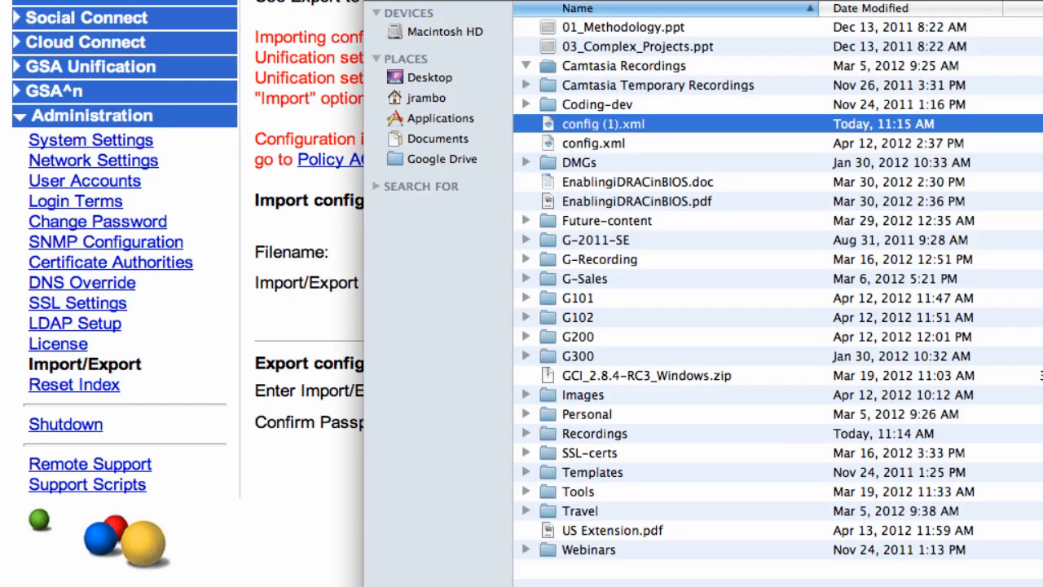
pyautogui.rightClick(627, 123)
pyautogui.moveTo(684, 151)
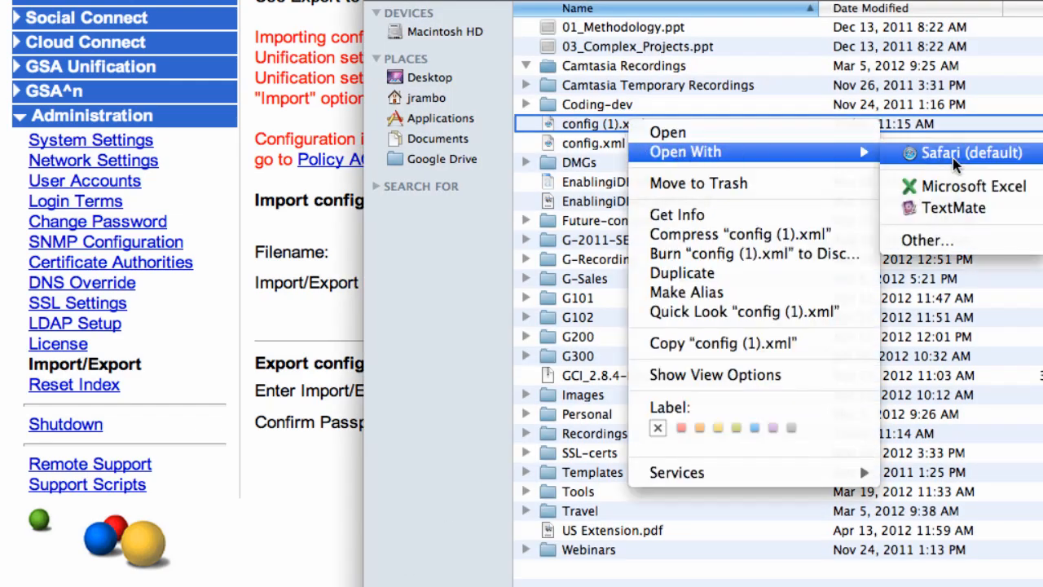
pyautogui.click(963, 203)
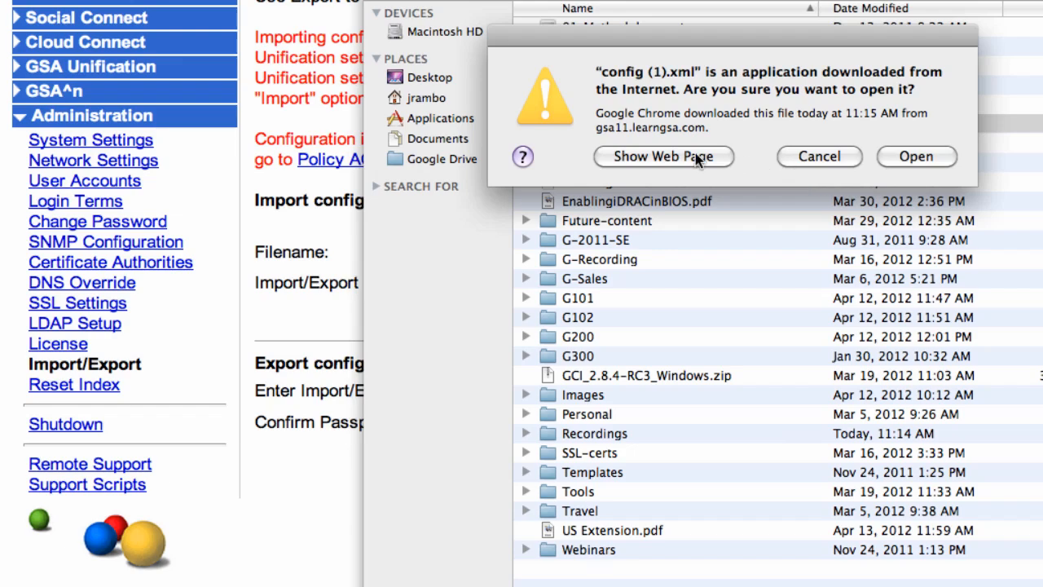
pyautogui.click(916, 156)
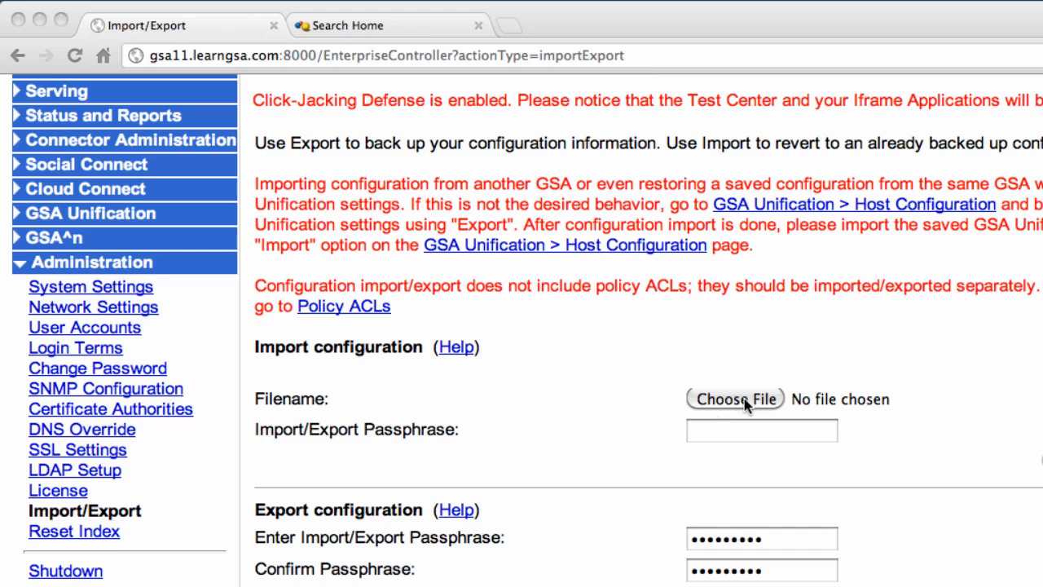
pyautogui.click(736, 400)
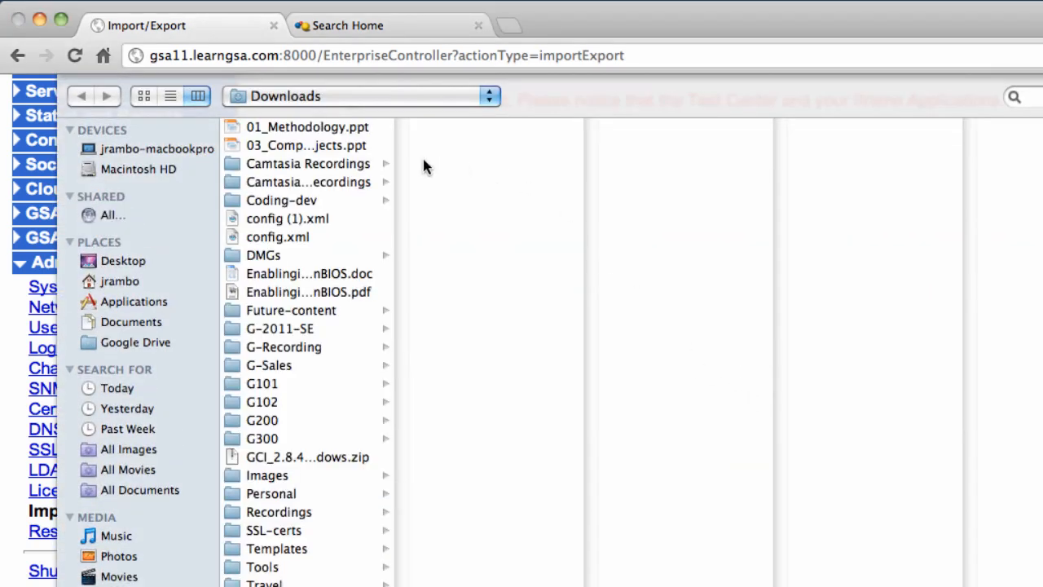
# - Import config (1).xml from Downloads, entering its passphrase to apply the configuration
pyautogui.click(293, 220)
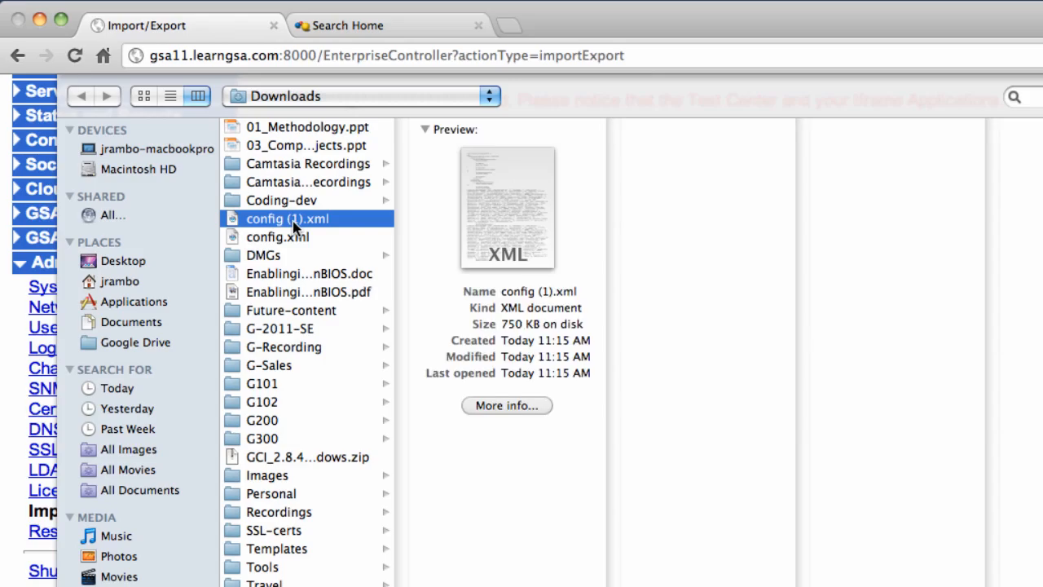
pyautogui.press('Return')
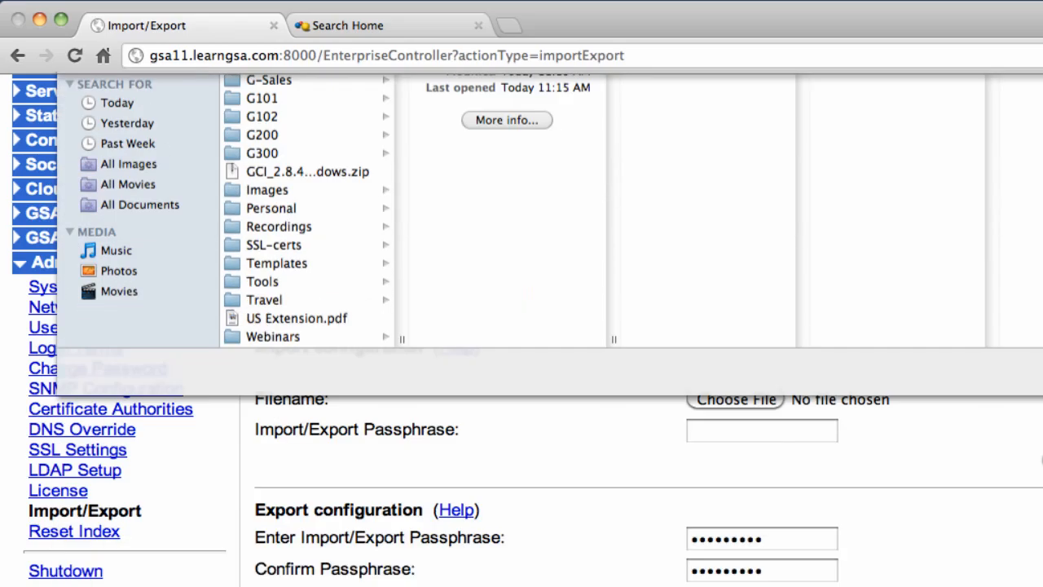
pyautogui.click(738, 434)
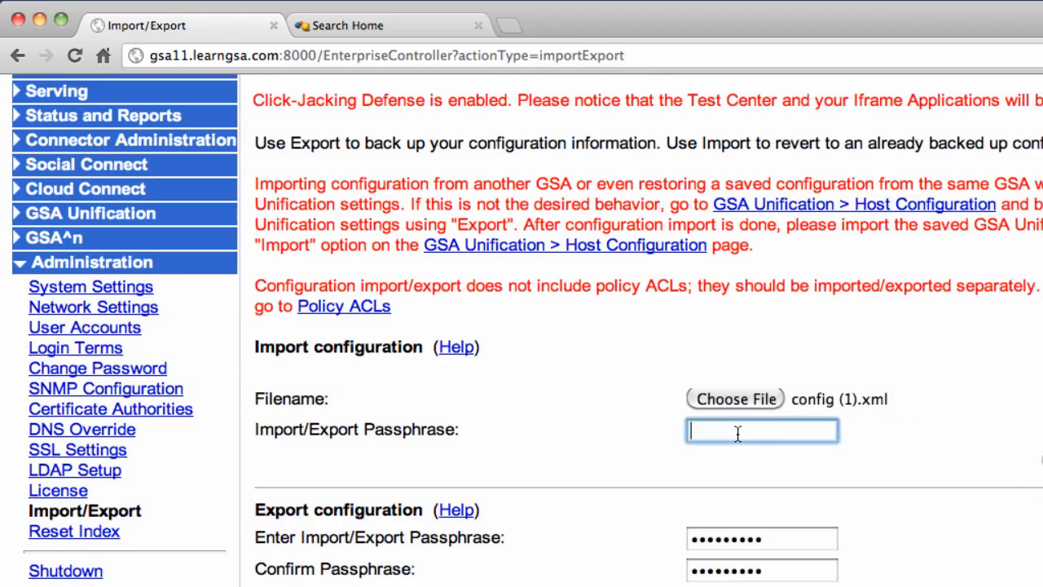
pyautogui.write('•••••••••')
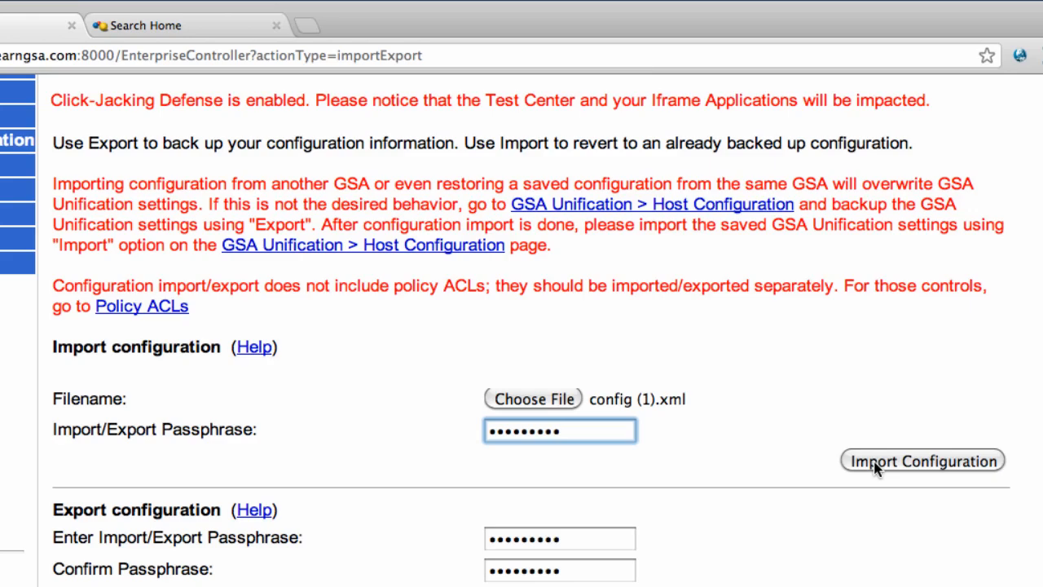
pyautogui.click(874, 463)
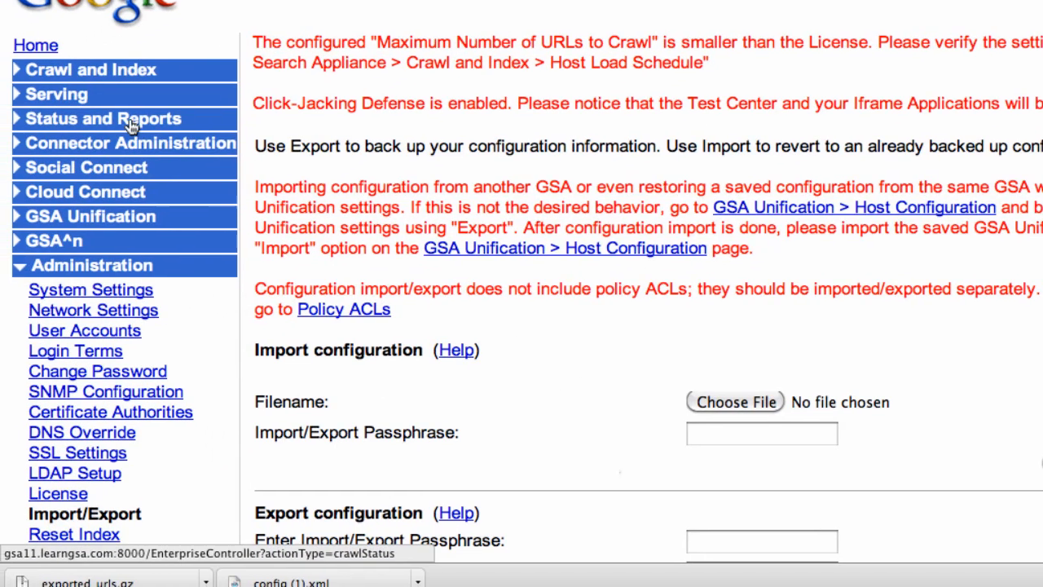
# - Generate a gzip file of unindexed URLs from Status and Reports > Export URLs
pyautogui.click(129, 120)
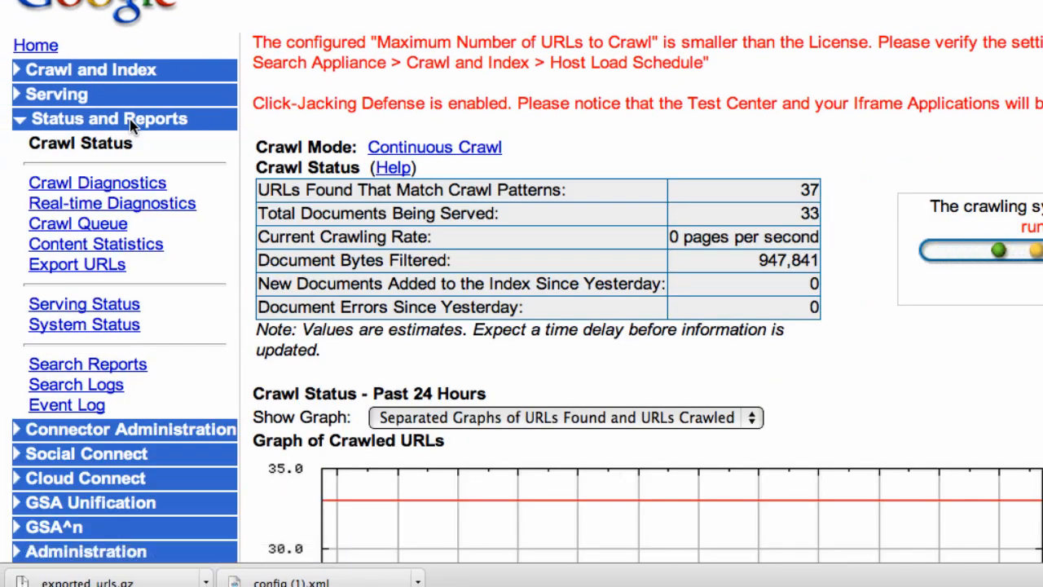
pyautogui.click(114, 265)
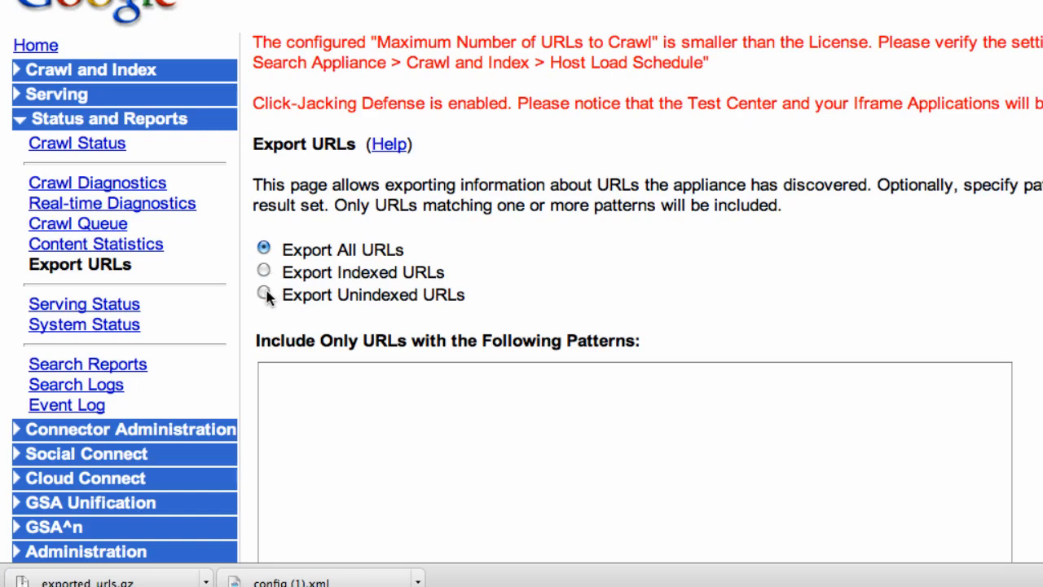
pyautogui.click(264, 295)
pyautogui.scroll(-5, 612, 284)
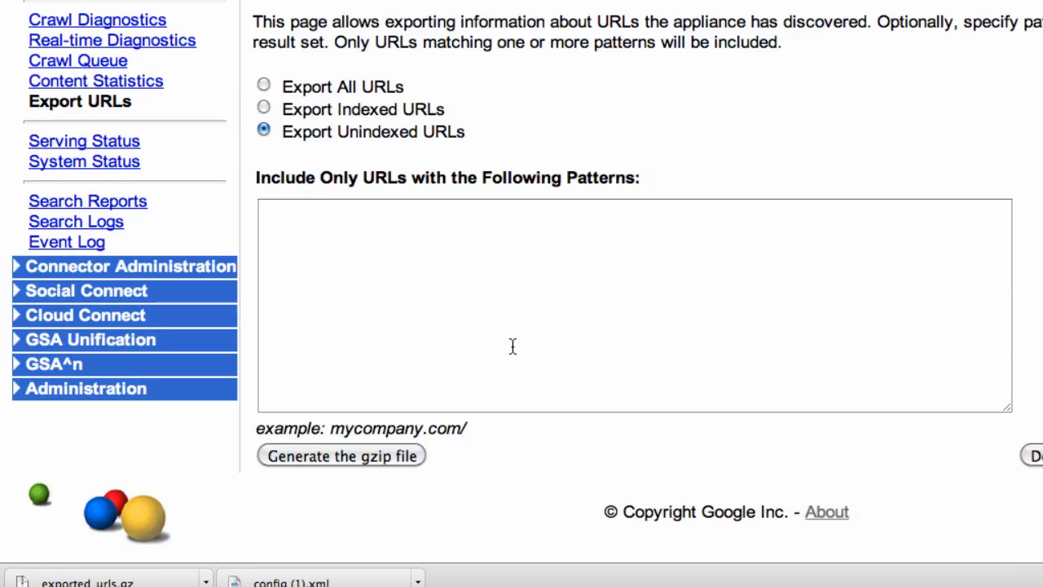
pyautogui.click(366, 458)
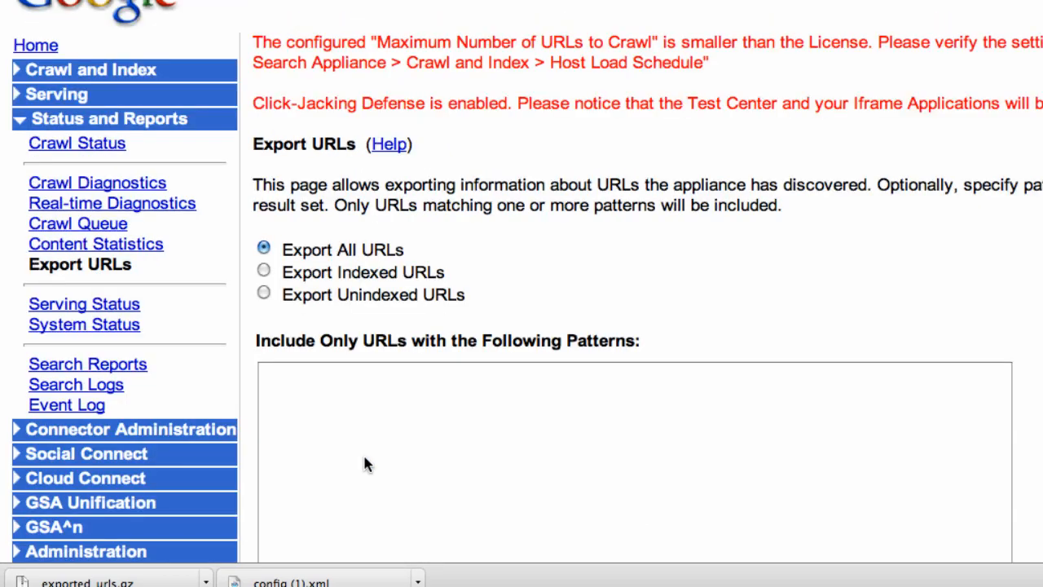
pyautogui.scroll(-5, 930, 413)
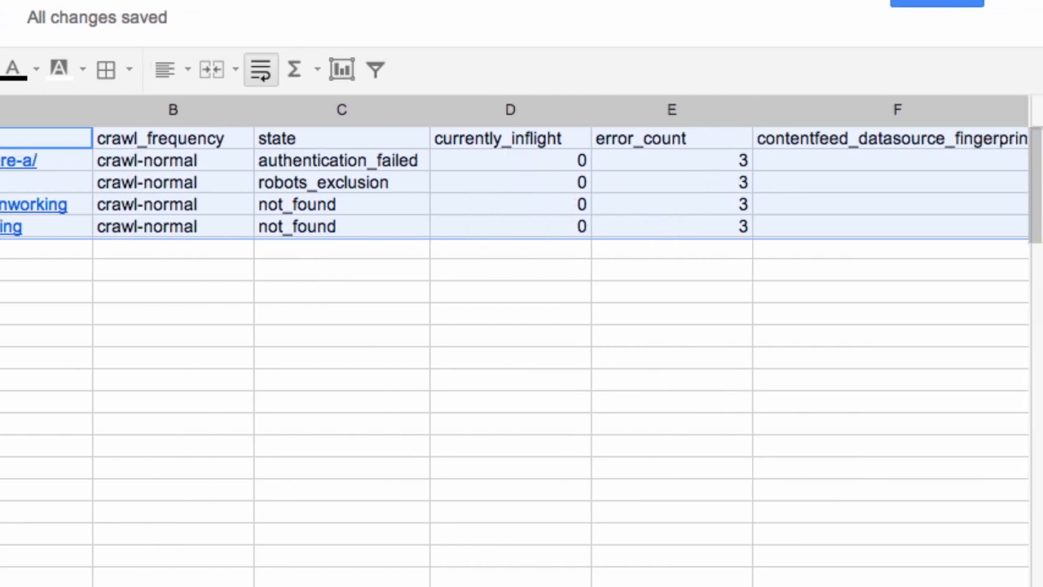
# - Scroll right through the four exported URLs to see in_index, error_count and last_crawled columns
pyautogui.hscroll(5, 514, 342)
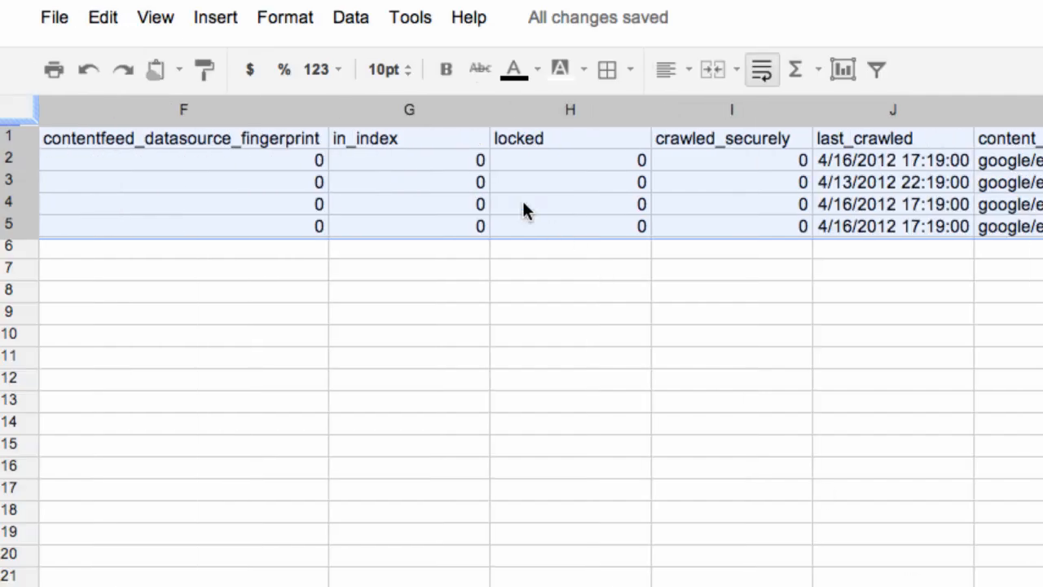